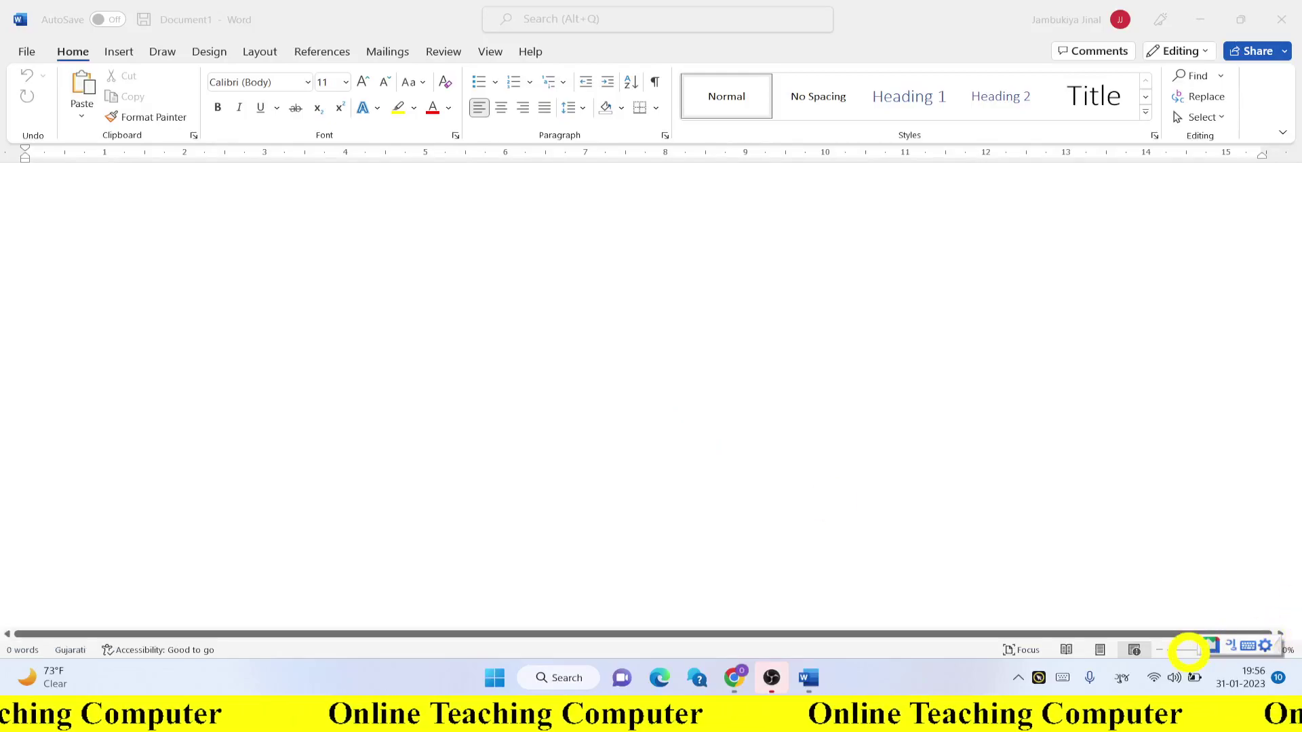
Switch the keyboard input language to English and show Word's Insert commands
{"action": "key", "text": "alt+shift"}
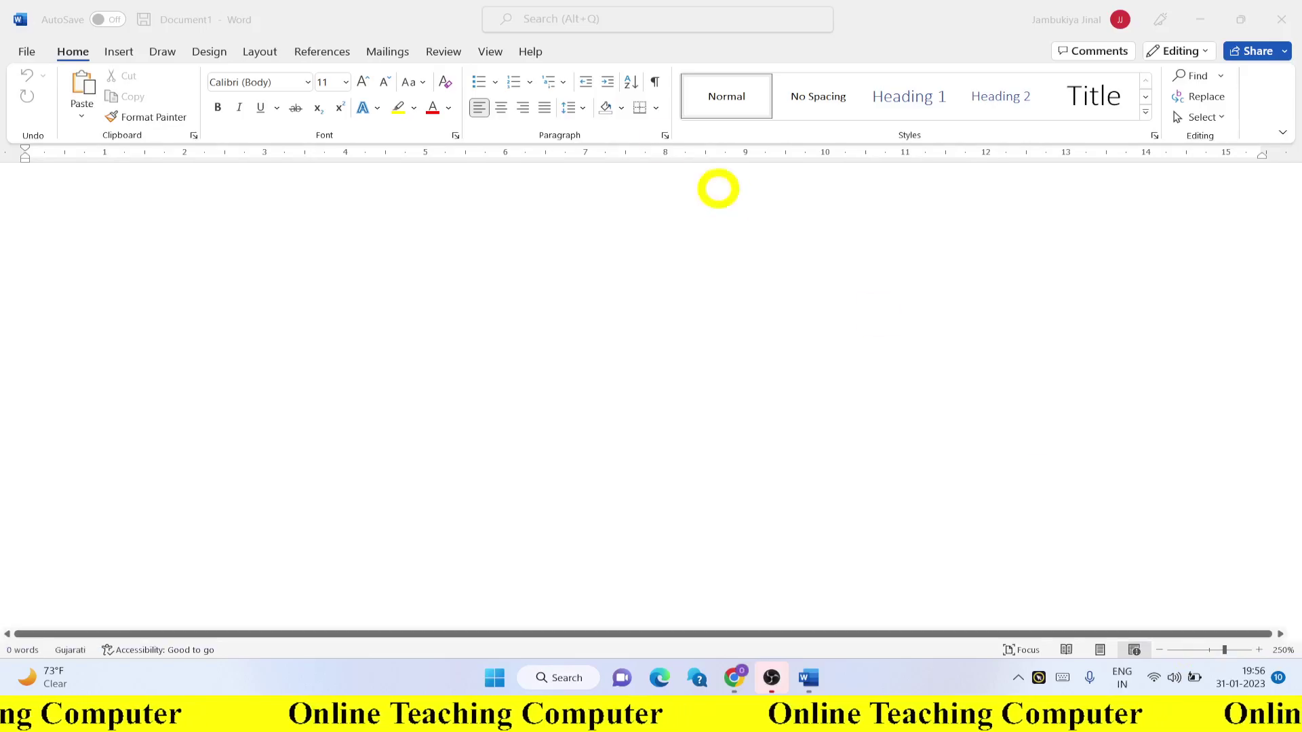
{"action": "left_click", "coordinate": [128, 51]}
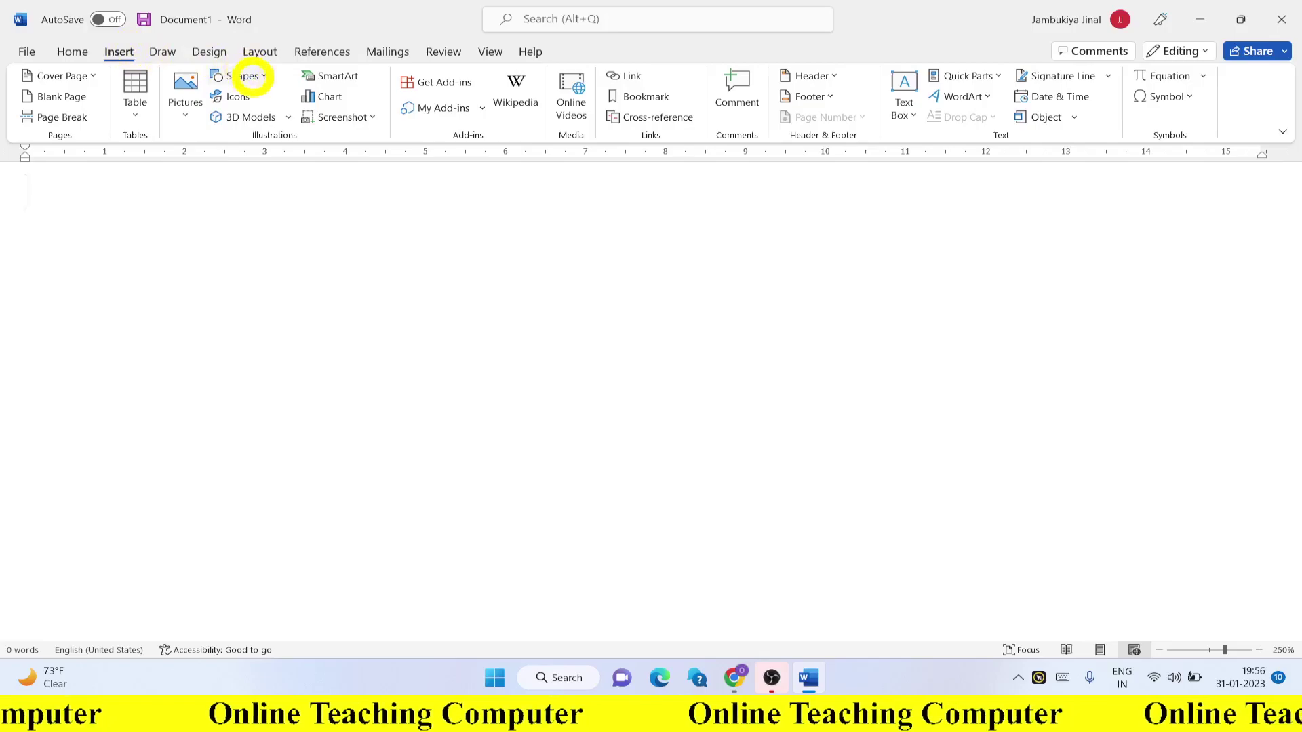
Draw a Wave shape, about 0.97 cm by 3.18 cm, near the top centre of the page
{"action": "left_click", "coordinate": [252, 76]}
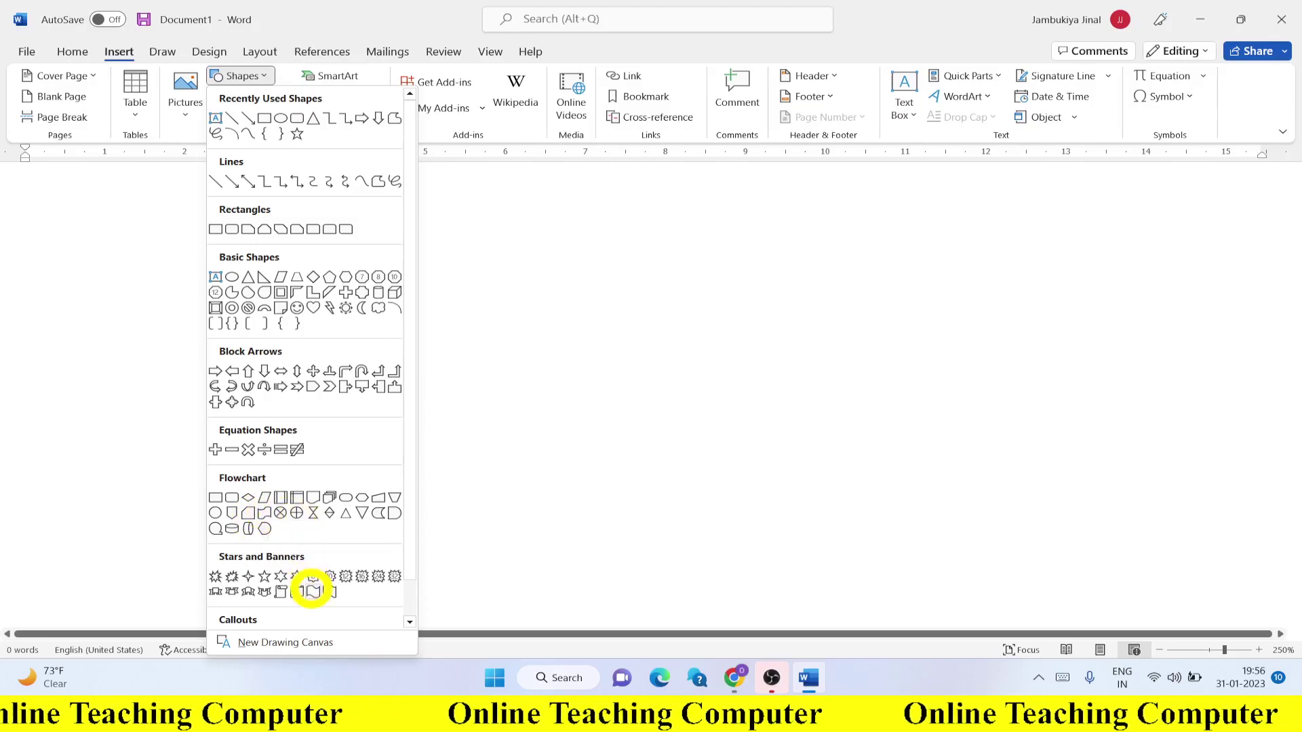
{"action": "left_click", "coordinate": [312, 591]}
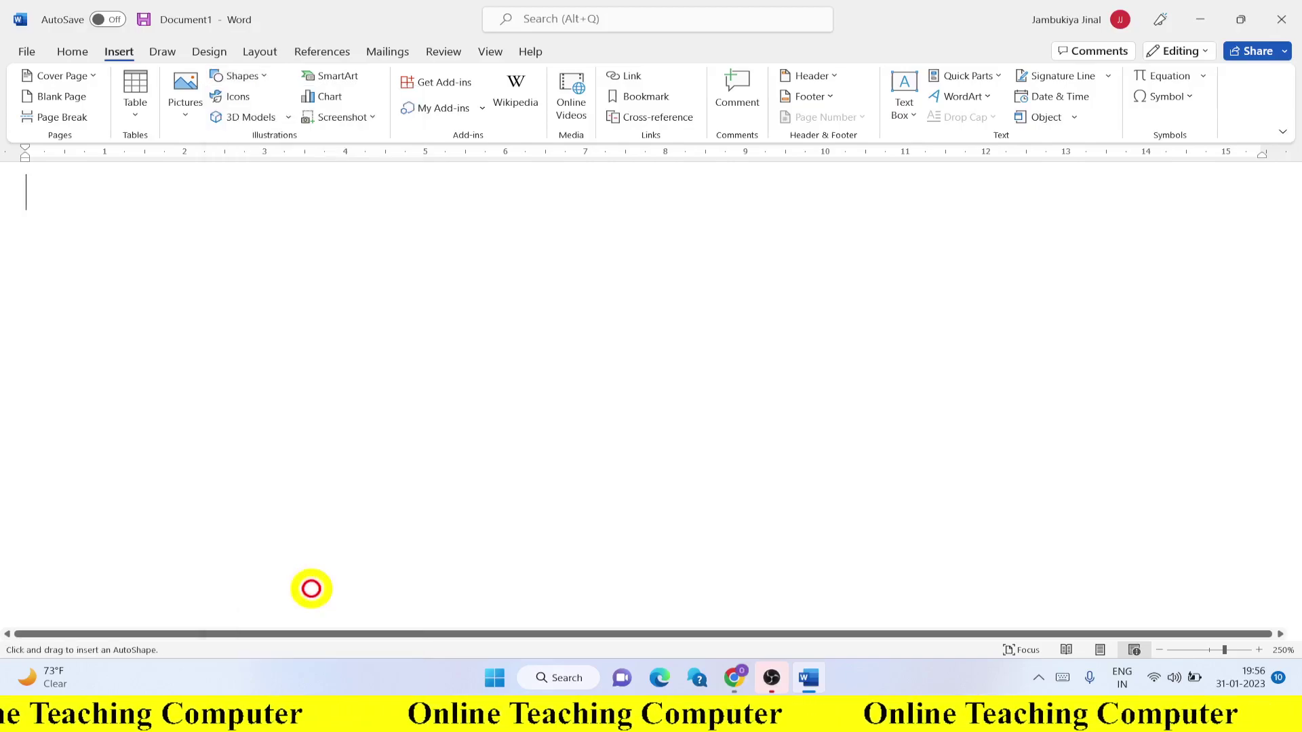
{"action": "left_click_drag", "start_coordinate": [422, 196], "coordinate": [656, 256]}
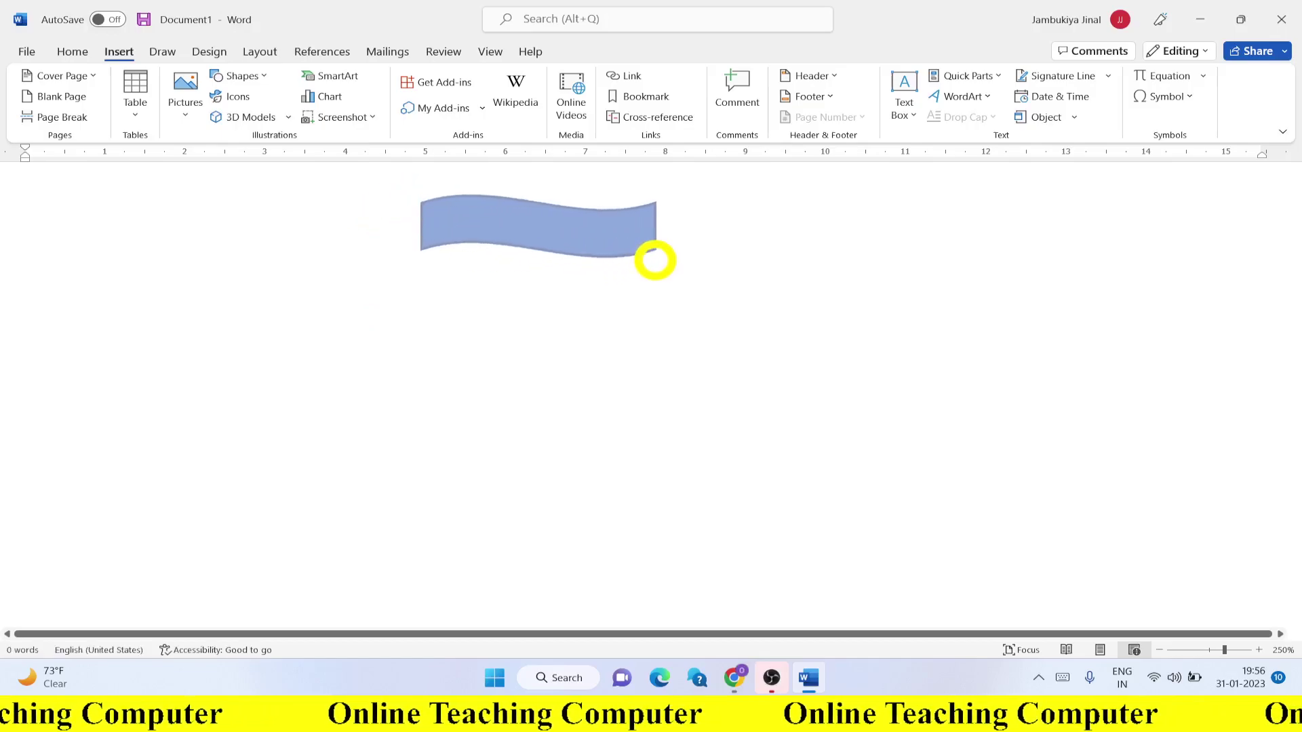
{"action": "left_click_drag", "start_coordinate": [655, 256], "coordinate": [677, 270]}
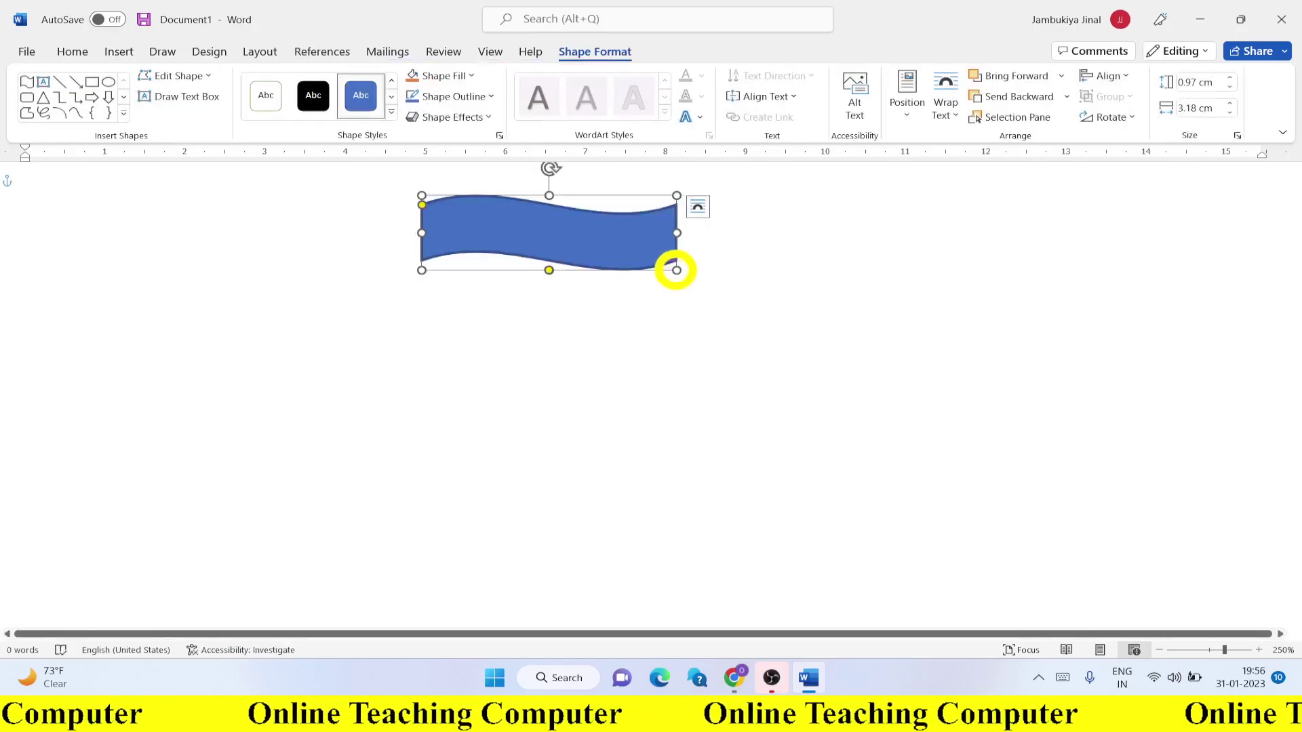
Paste a copy of the wave and line it up horizontally with the original
{"action": "key", "text": "ctrl+c"}
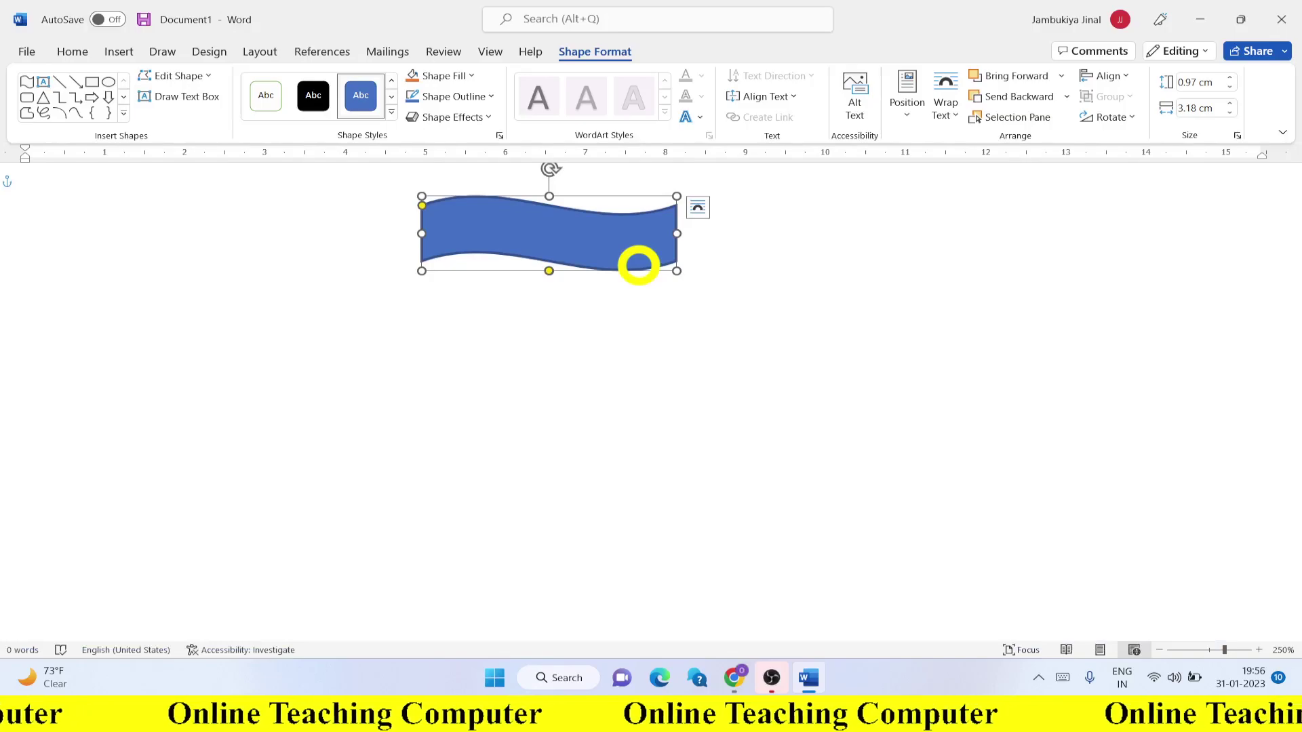
{"action": "key", "text": "ctrl+v"}
{"action": "left_click_drag", "start_coordinate": [638, 266], "coordinate": [638, 265]}
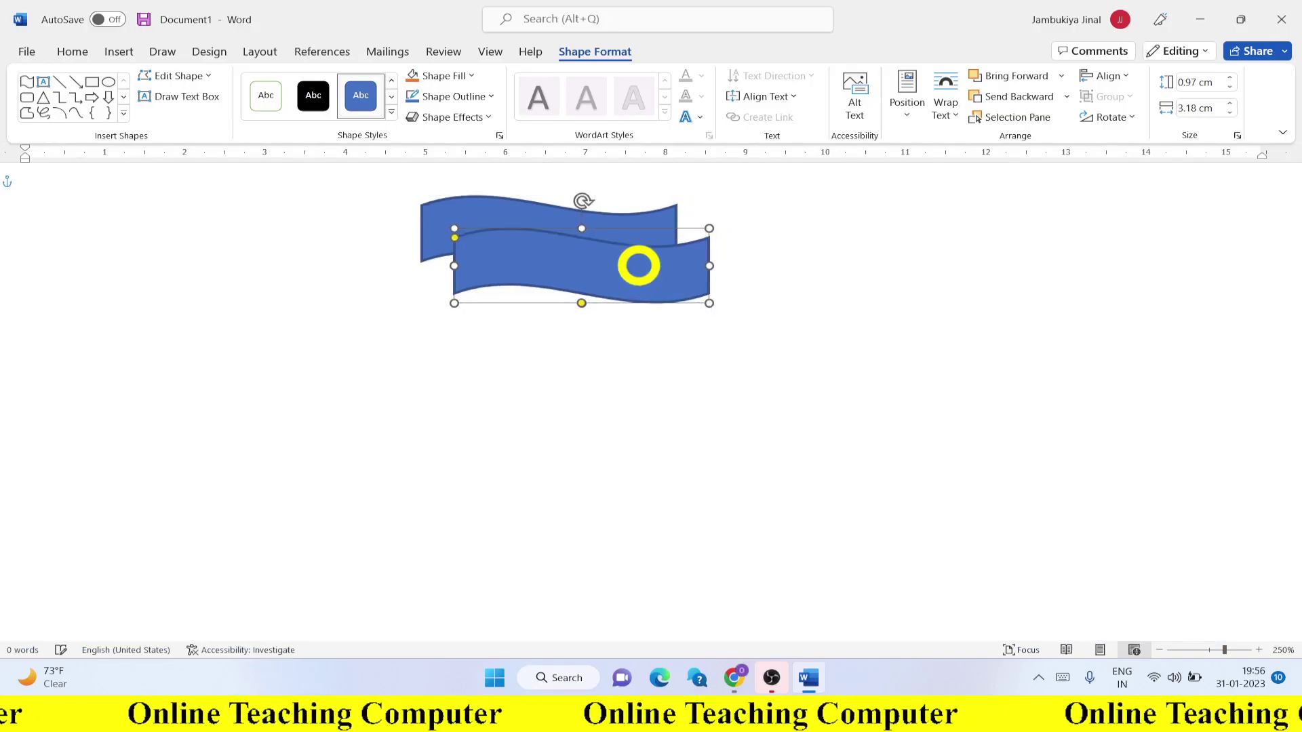
{"action": "key", "text": "Left"}
{"action": "key", "text": "Left"}
{"action": "key", "text": "Left"}
{"action": "key", "text": "Left"}
{"action": "key", "text": "Left"}
{"action": "key", "text": "Left"}
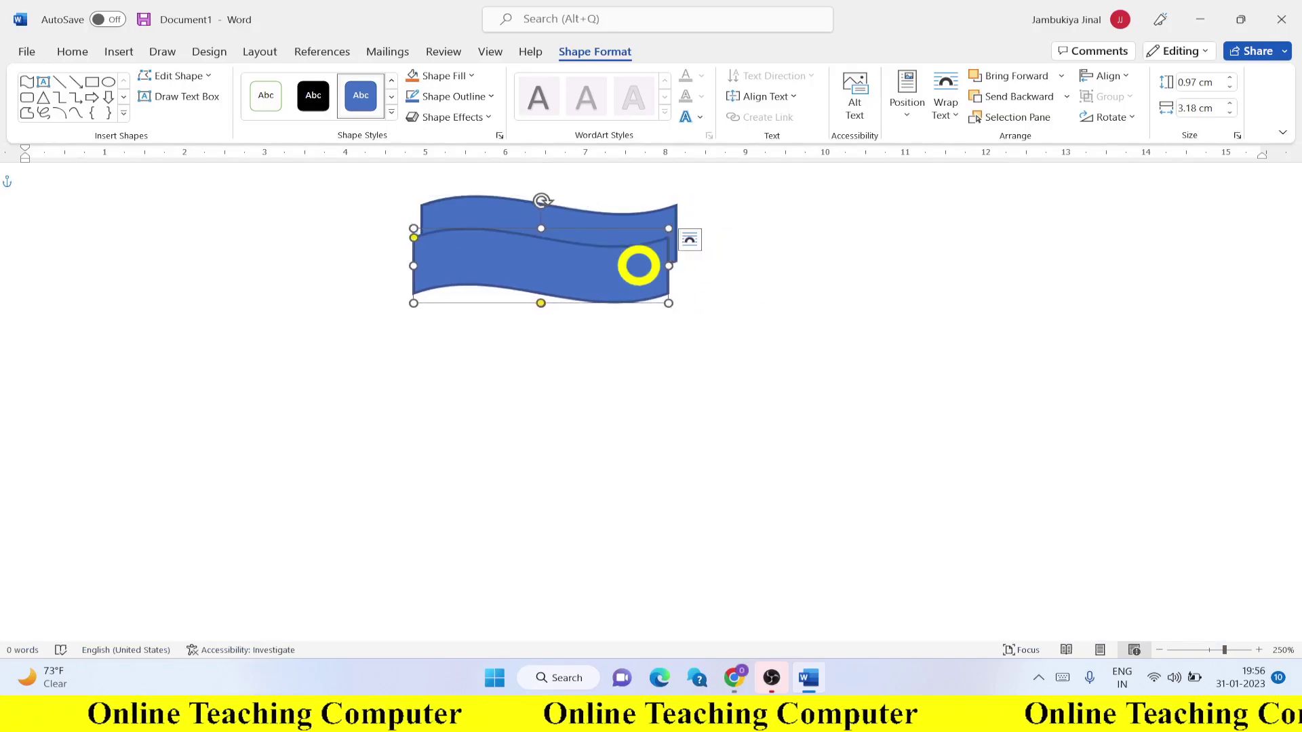
{"action": "key", "text": "Right"}
{"action": "key", "text": "Right"}
{"action": "key", "text": "Right"}
{"action": "key", "text": "Right"}
{"action": "key", "text": "Right"}
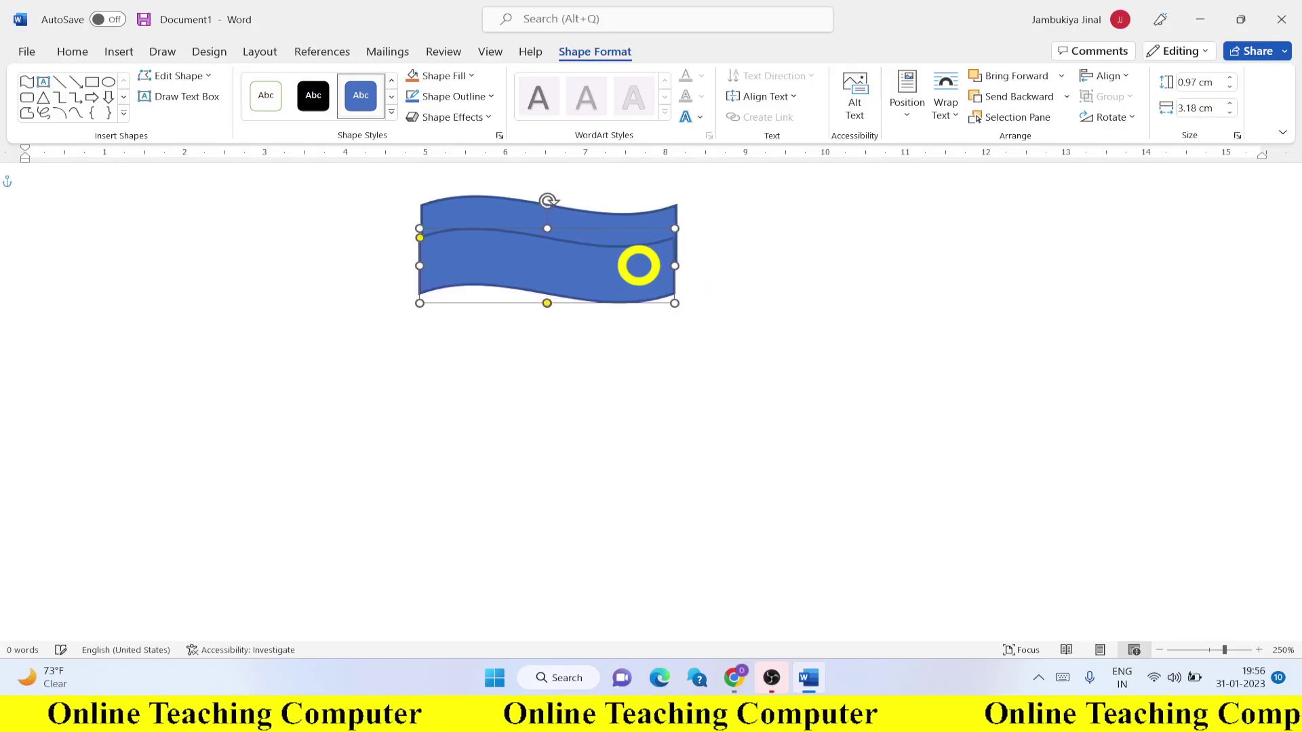
Nudge the copy until it sits directly beneath the original wave
{"action": "key", "text": "Down"}
{"action": "key", "text": "Down"}
{"action": "key", "text": "Down"}
{"action": "key", "text": "Down"}
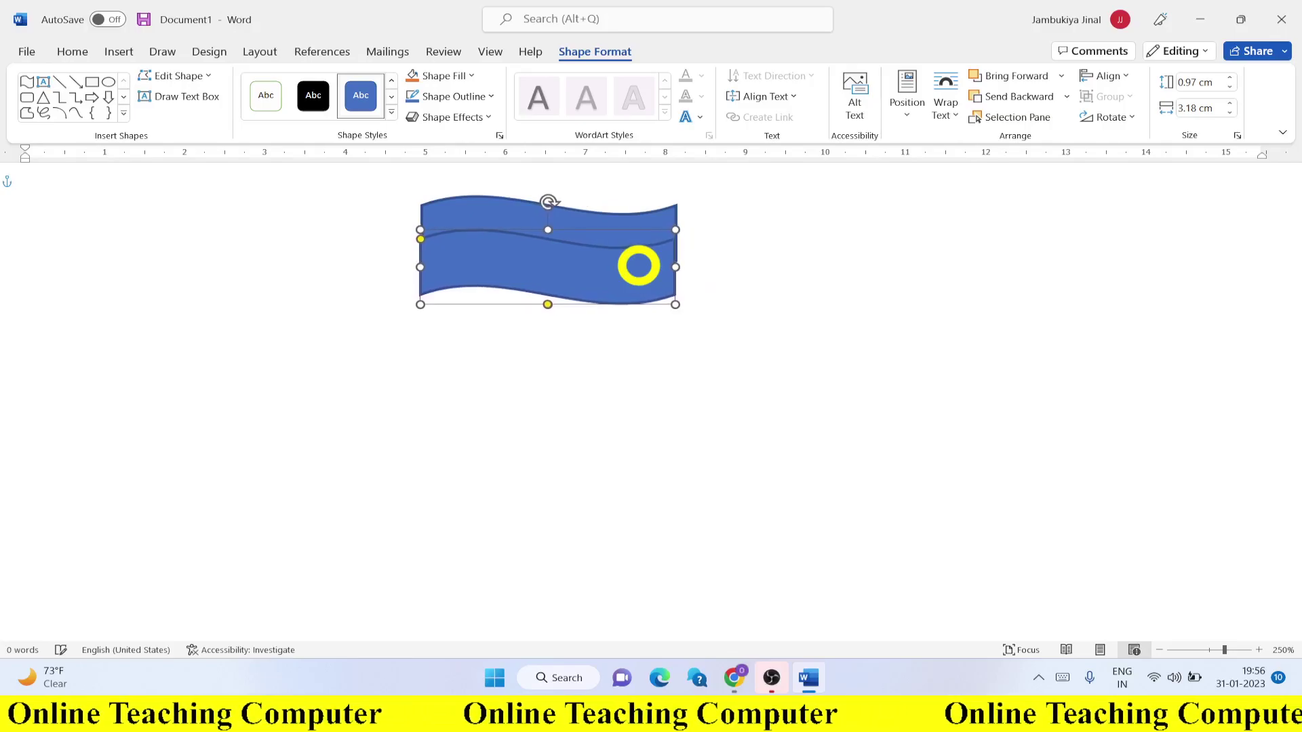
{"action": "key", "text": "Down"}
{"action": "key", "text": "Down"}
{"action": "key", "text": "Down"}
{"action": "key", "text": "Down"}
{"action": "key", "text": "Down"}
{"action": "key", "text": "Down"}
{"action": "key", "text": "Down"}
{"action": "key", "text": "Down"}
{"action": "key", "text": "Down"}
{"action": "key", "text": "Down"}
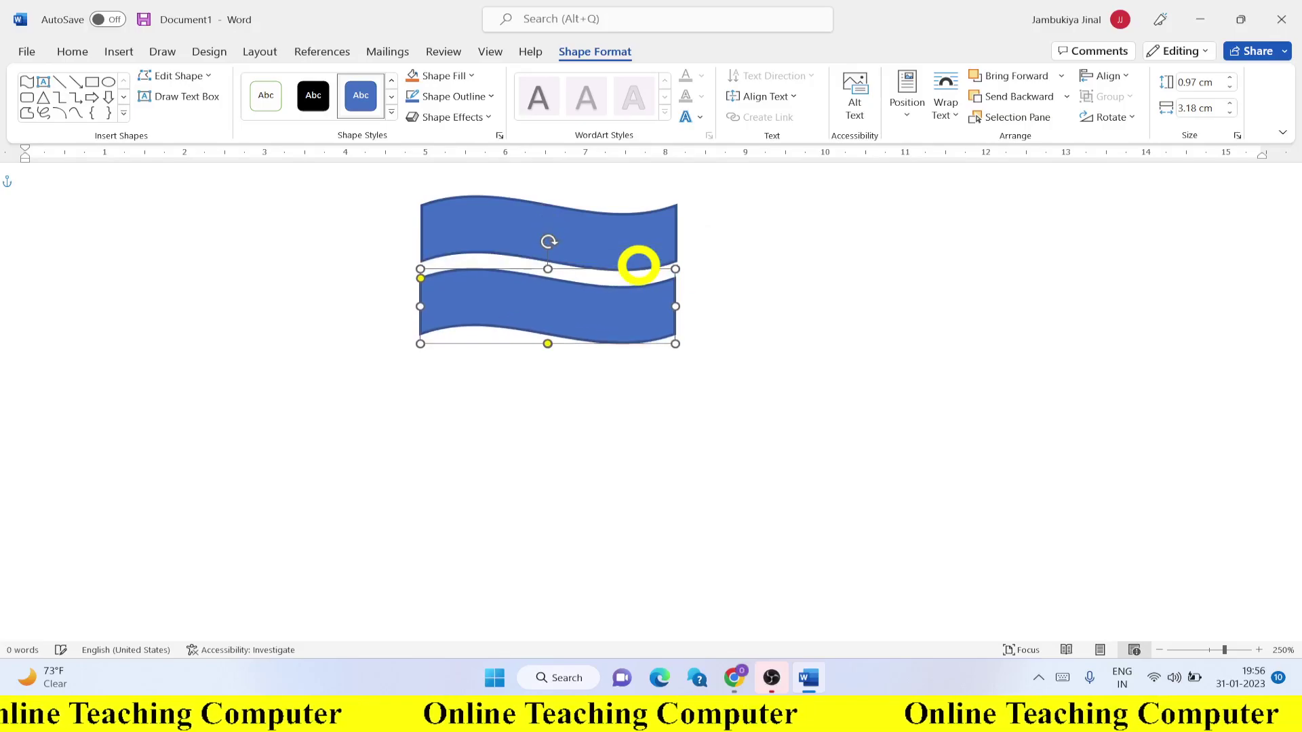
{"action": "key", "text": "Down"}
{"action": "key", "text": "Down"}
{"action": "key", "text": "Down"}
{"action": "key", "text": "Down"}
{"action": "key", "text": "Up"}
{"action": "key", "text": "Up"}
{"action": "key", "text": "Up"}
{"action": "key", "text": "Up"}
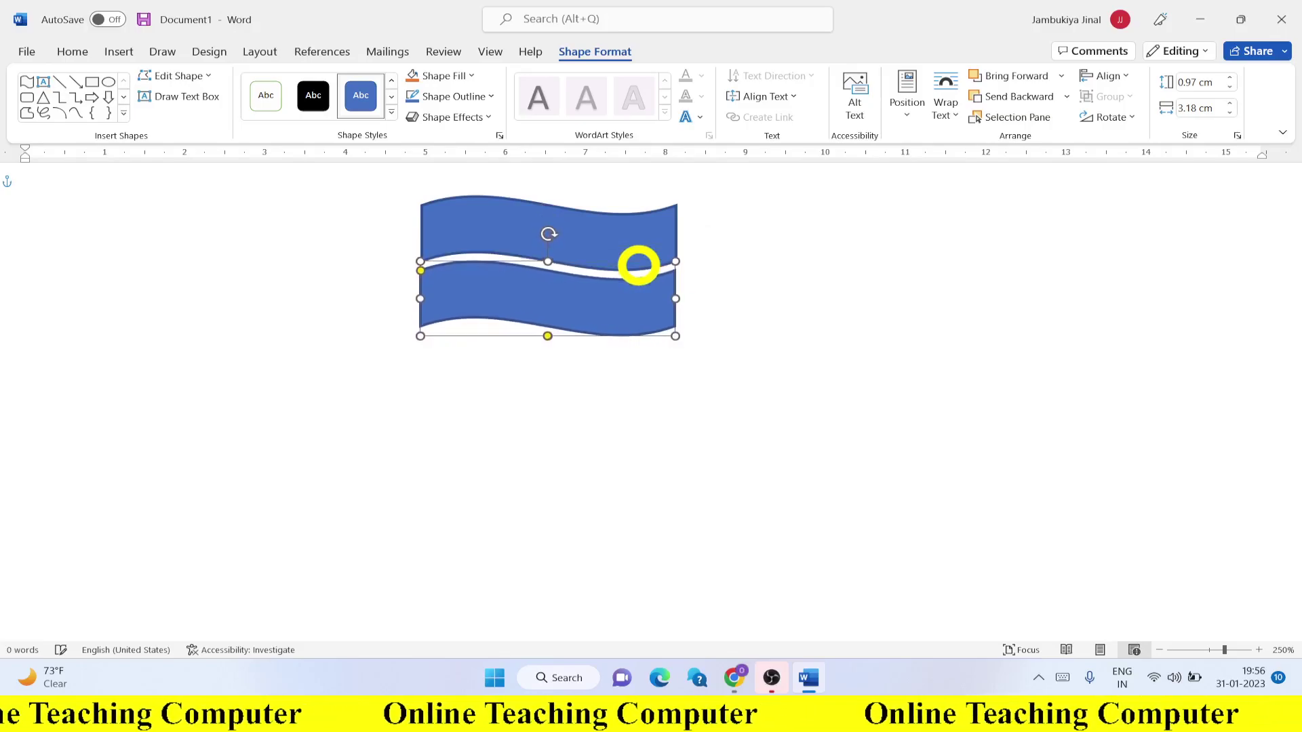
{"action": "key", "text": "Up"}
{"action": "key", "text": "Up"}
{"action": "key", "text": "Up"}
{"action": "key", "text": "Up"}
{"action": "key", "text": "Up"}
{"action": "key", "text": "Up"}
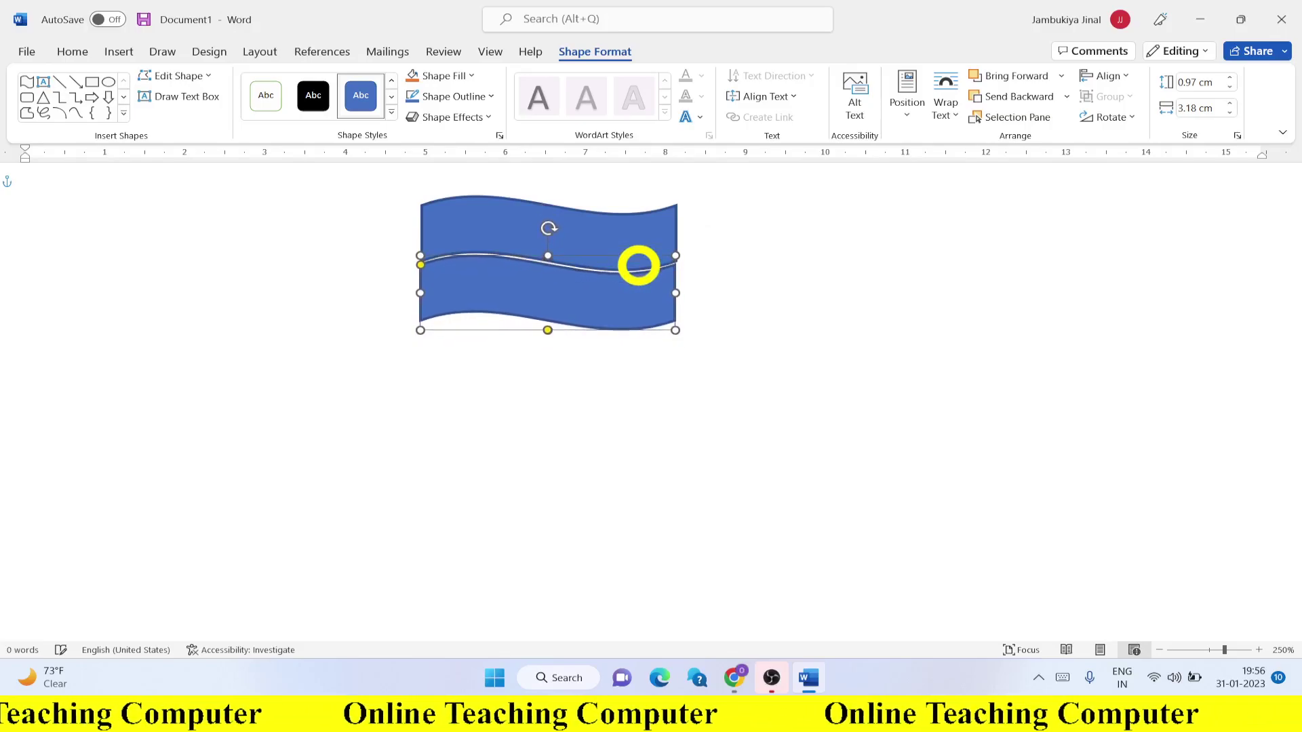
{"action": "key", "text": "Up"}
{"action": "key", "text": "Up"}
{"action": "key", "text": "Up"}
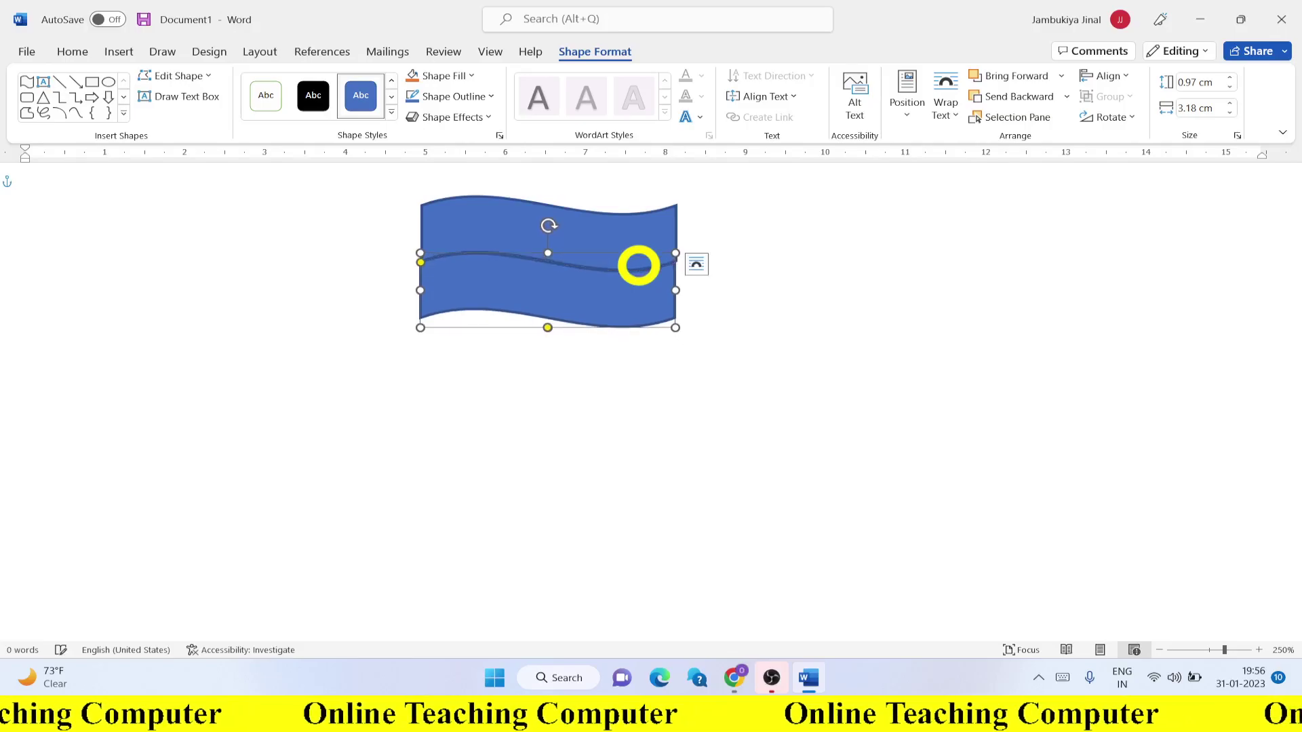
{"action": "key", "text": "Right"}
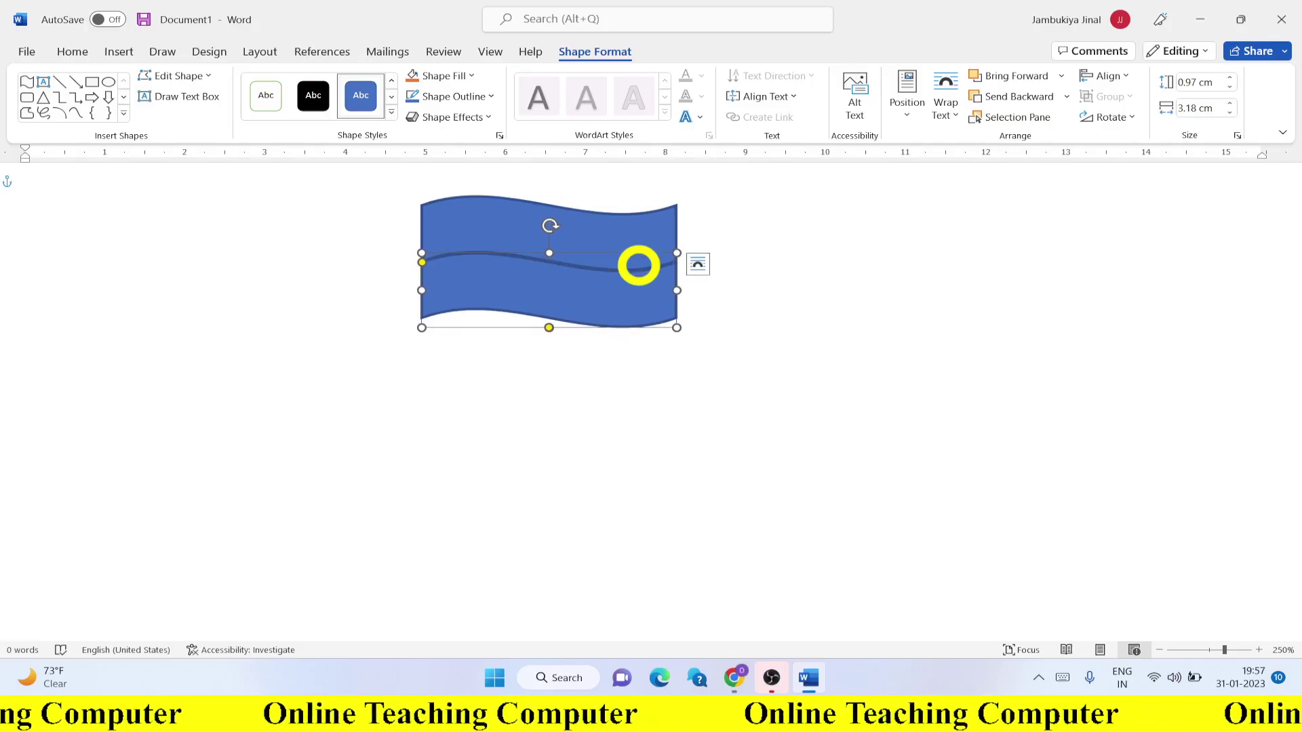
{"action": "key", "text": "Up"}
{"action": "key", "text": "Up"}
{"action": "key", "text": "Up"}
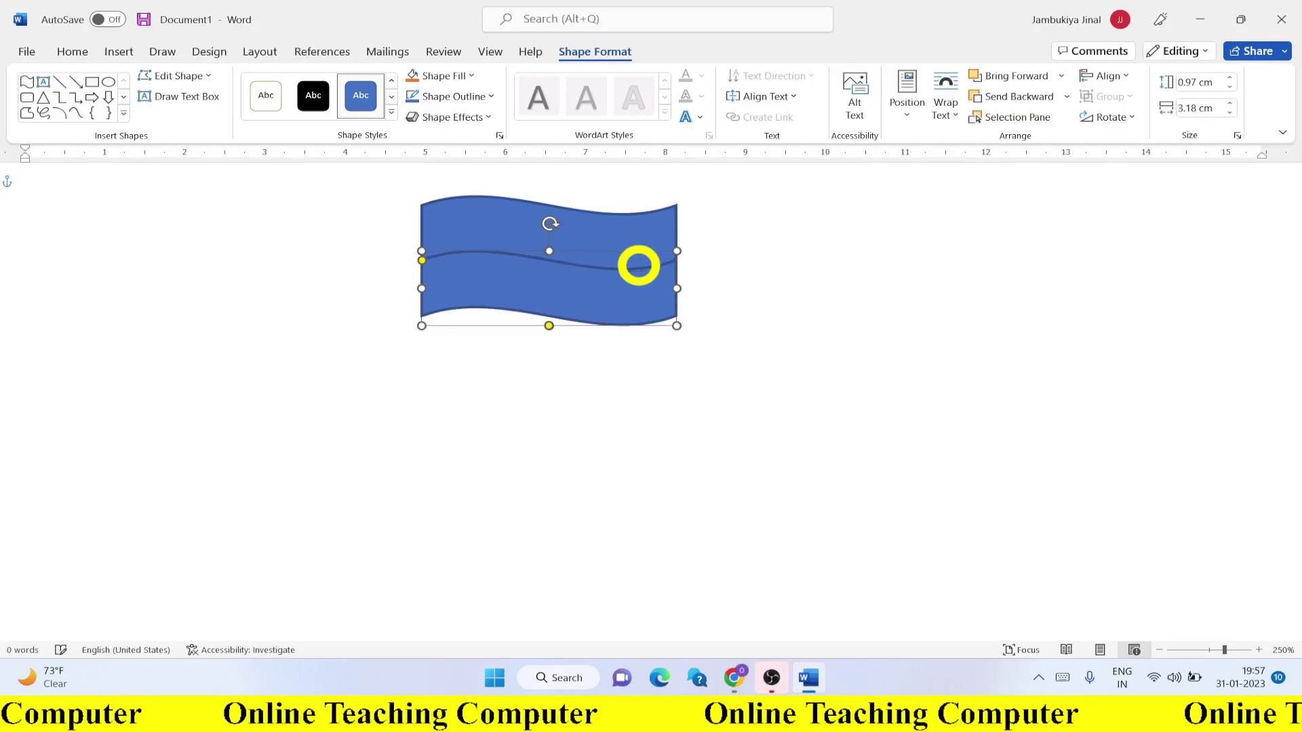
{"action": "key", "text": "Up"}
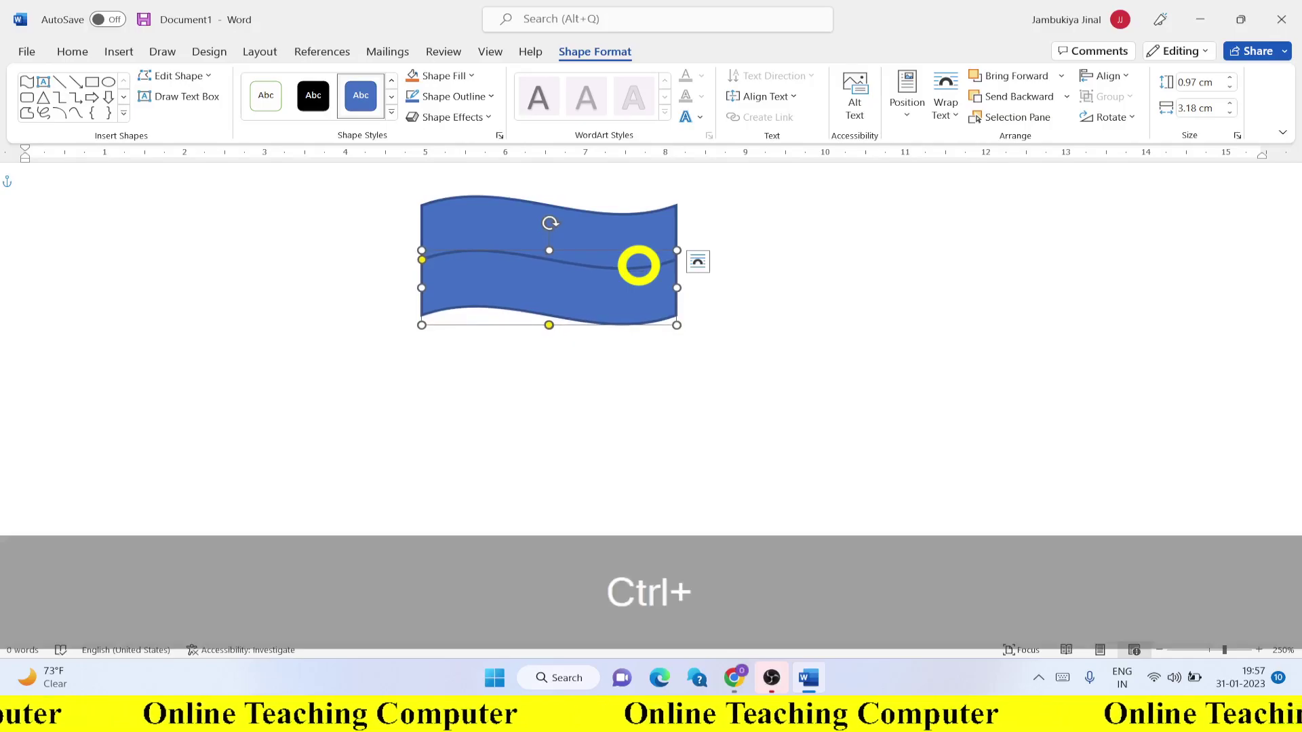
Paste a third wave copy, nudge it flush under the second band, then deselect
{"action": "key", "text": "ctrl+c"}
{"action": "key", "text": "ctrl+v"}
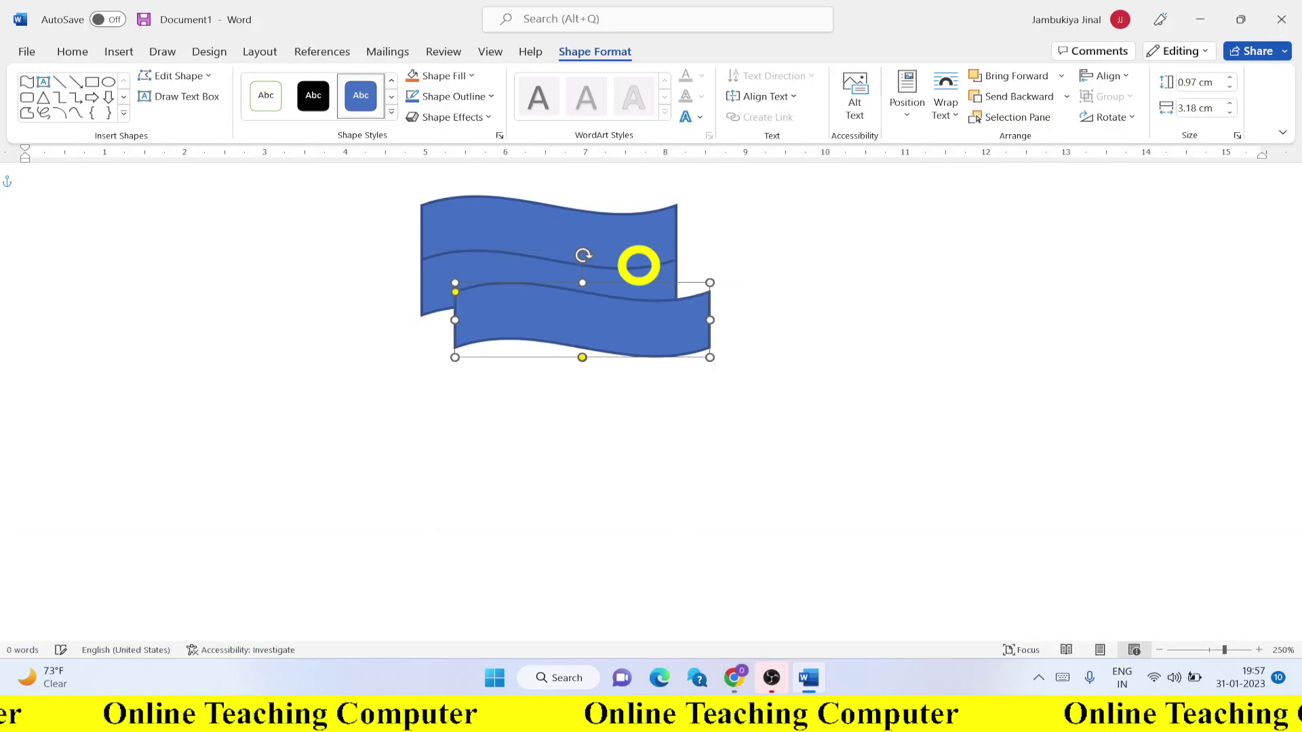
{"action": "key", "text": "Left"}
{"action": "key", "text": "Left"}
{"action": "key", "text": "Left"}
{"action": "key", "text": "Left"}
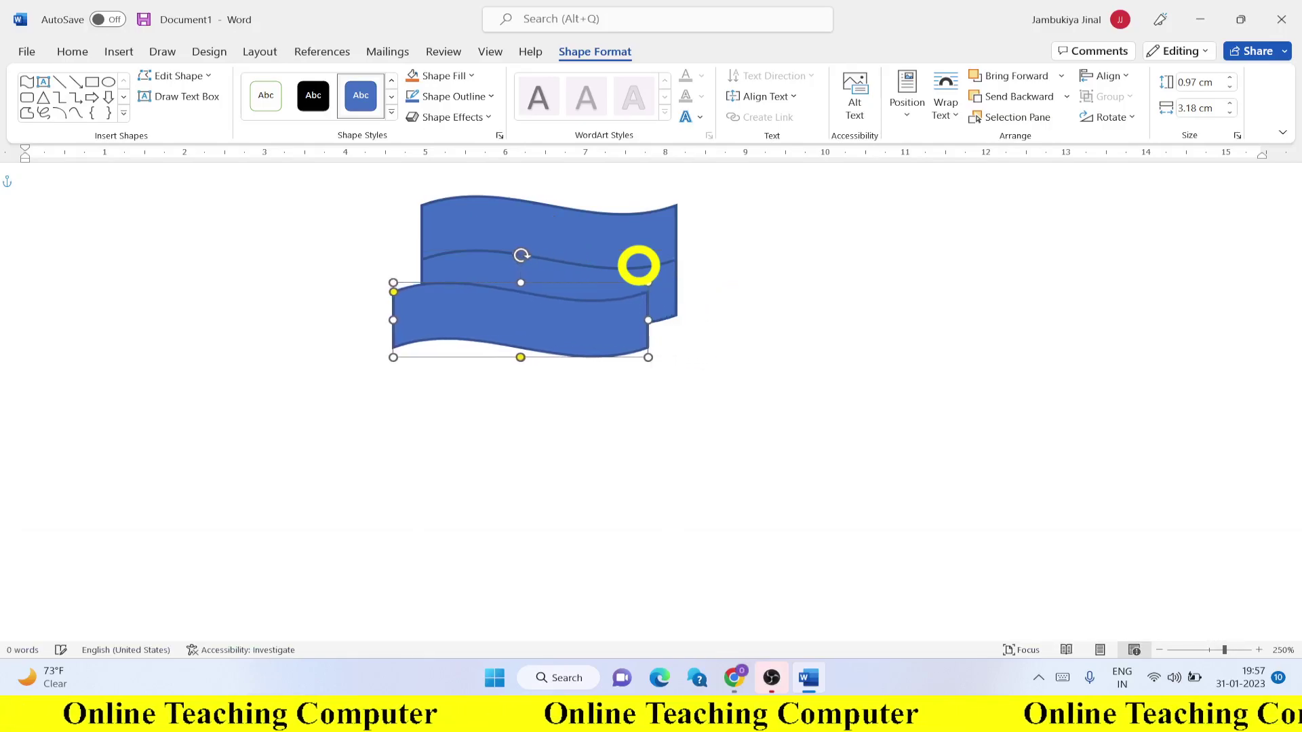
{"action": "key", "text": "Right"}
{"action": "key", "text": "Right"}
{"action": "key", "text": "Right"}
{"action": "key", "text": "Right"}
{"action": "key", "text": "Right"}
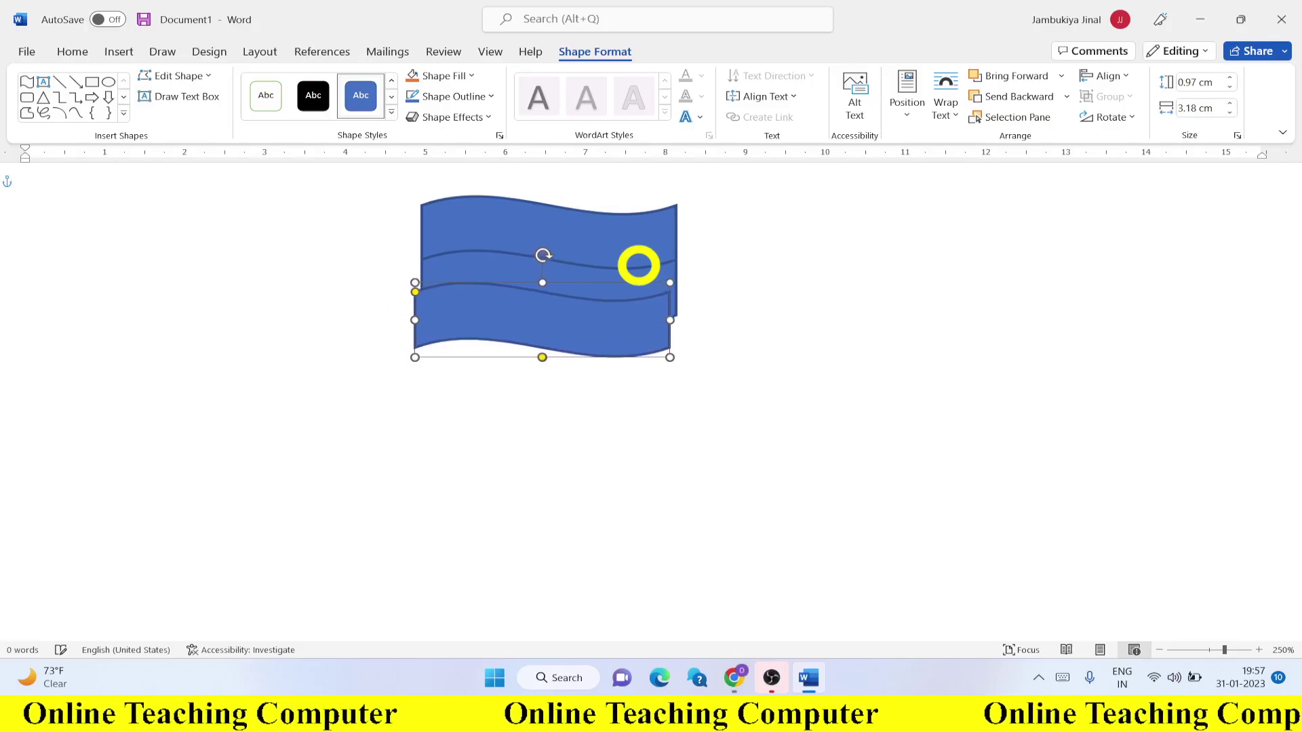
{"action": "key", "text": "Right"}
{"action": "key", "text": "Right"}
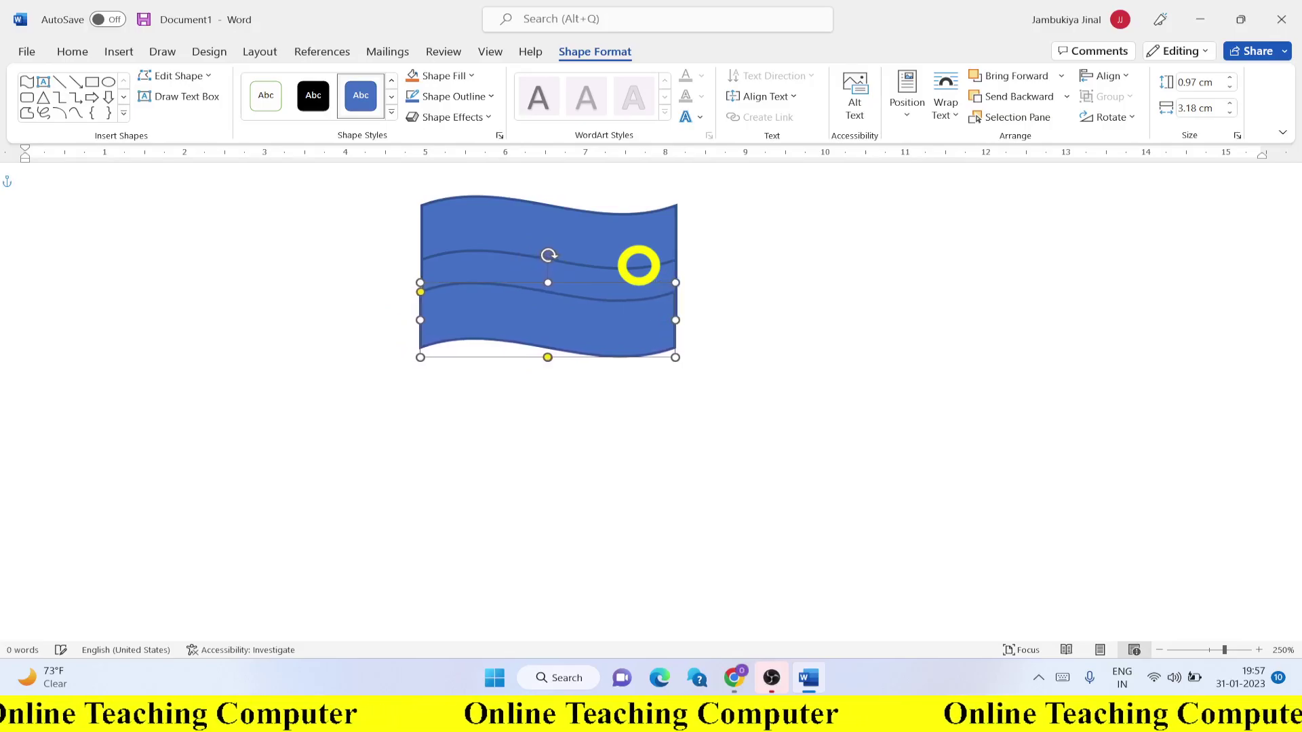
{"action": "key", "text": "Right"}
{"action": "key", "text": "Right"}
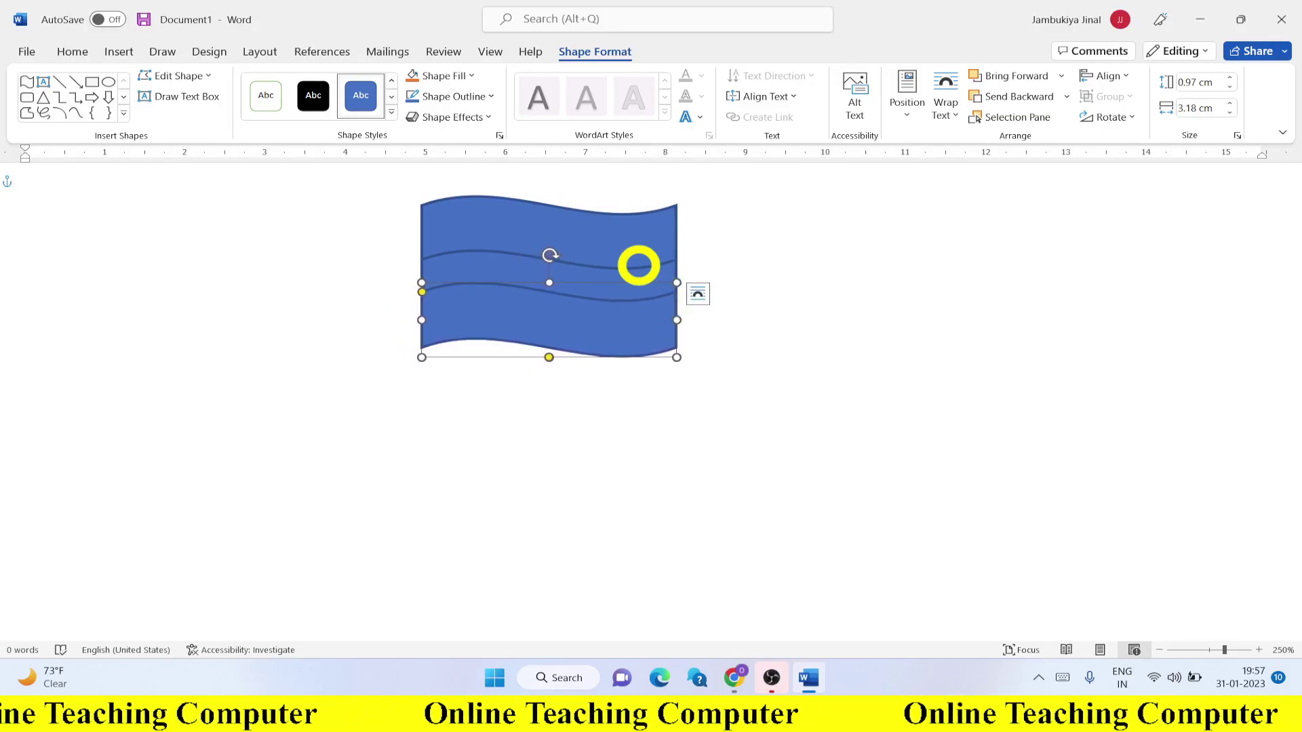
{"action": "key", "text": "Down"}
{"action": "key", "text": "Down"}
{"action": "key", "text": "Down"}
{"action": "key", "text": "Down"}
{"action": "key", "text": "Down"}
{"action": "key", "text": "Down"}
{"action": "key", "text": "Down"}
{"action": "key", "text": "Down"}
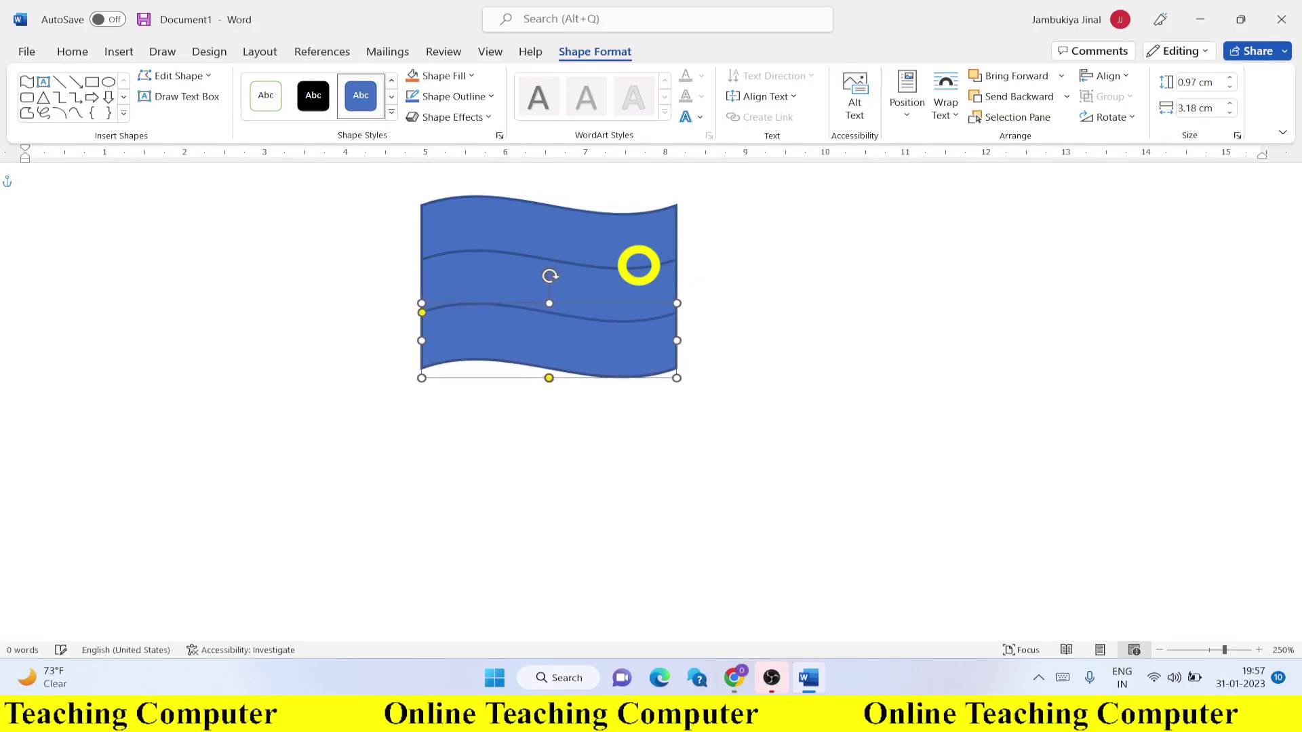
{"action": "key", "text": "Down"}
{"action": "key", "text": "Down"}
{"action": "key", "text": "Down"}
{"action": "key", "text": "Down"}
{"action": "key", "text": "Down"}
{"action": "key", "text": "Down"}
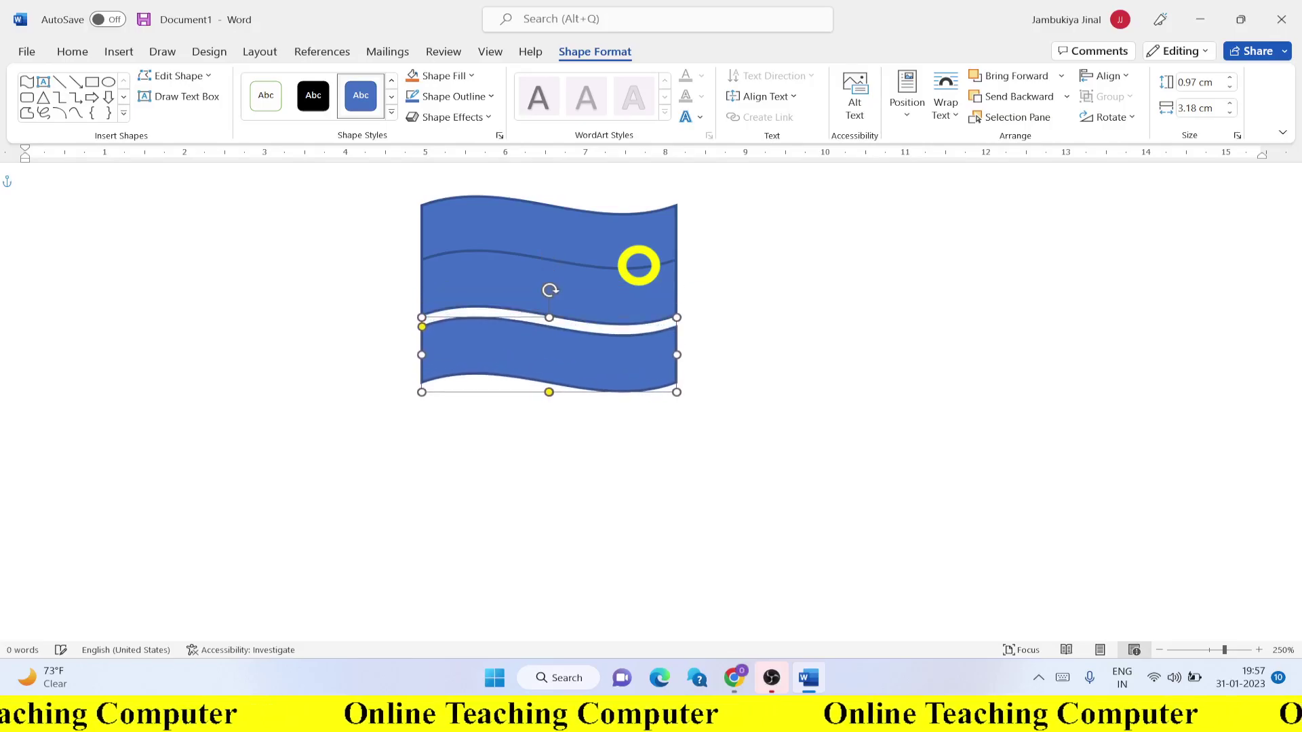
{"action": "key", "text": "Up"}
{"action": "key", "text": "Up"}
{"action": "key", "text": "Up"}
{"action": "key", "text": "Up"}
{"action": "key", "text": "Up"}
{"action": "key", "text": "Up"}
{"action": "key", "text": "Up"}
{"action": "key", "text": "Up"}
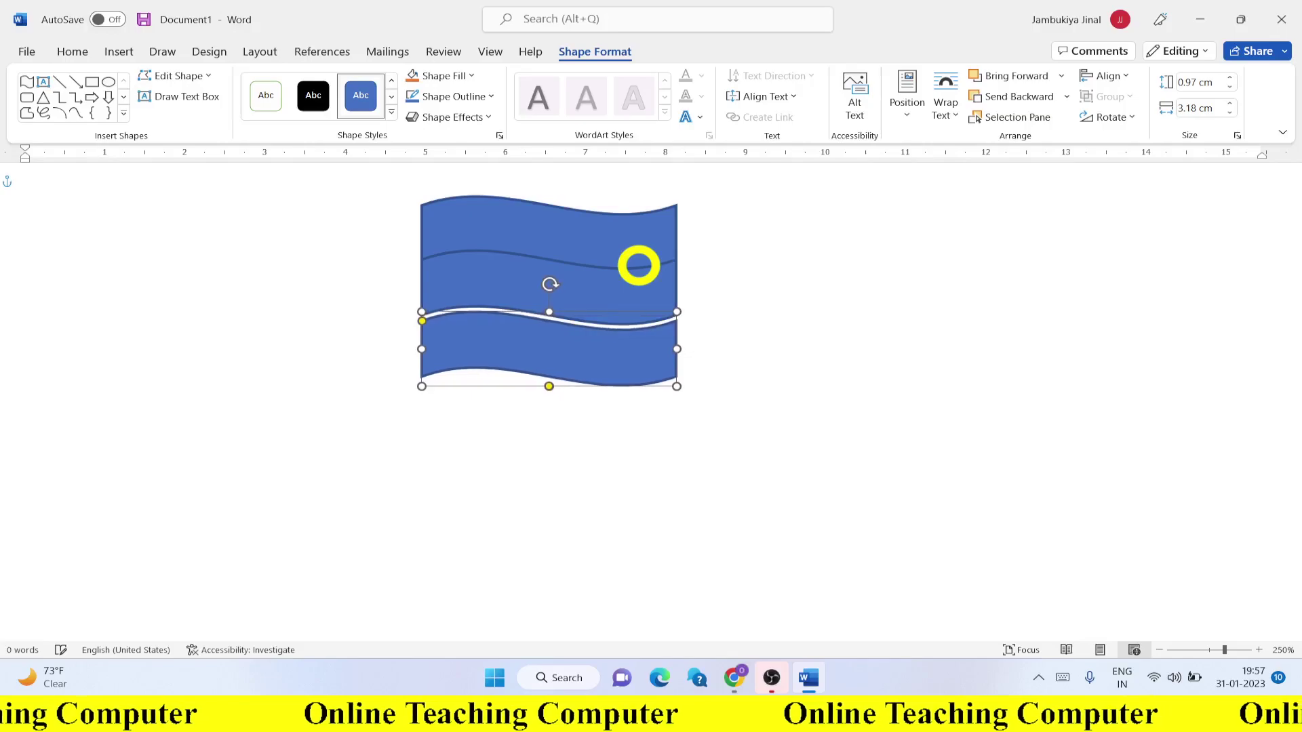
{"action": "key", "text": "Up"}
{"action": "key", "text": "Up"}
{"action": "key", "text": "Up"}
{"action": "key", "text": "Up"}
{"action": "key", "text": "Up"}
{"action": "key", "text": "Up"}
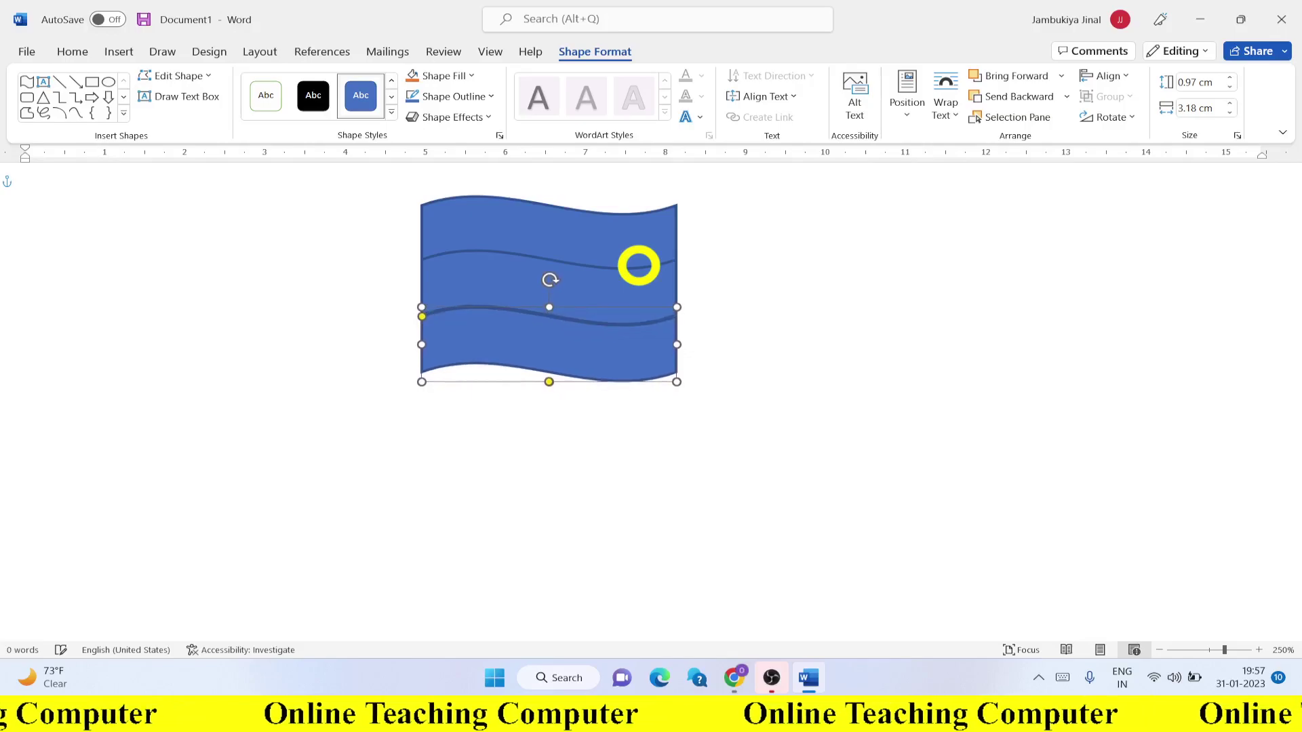
{"action": "key", "text": "Up"}
{"action": "key", "text": "Up"}
{"action": "key", "text": "Up"}
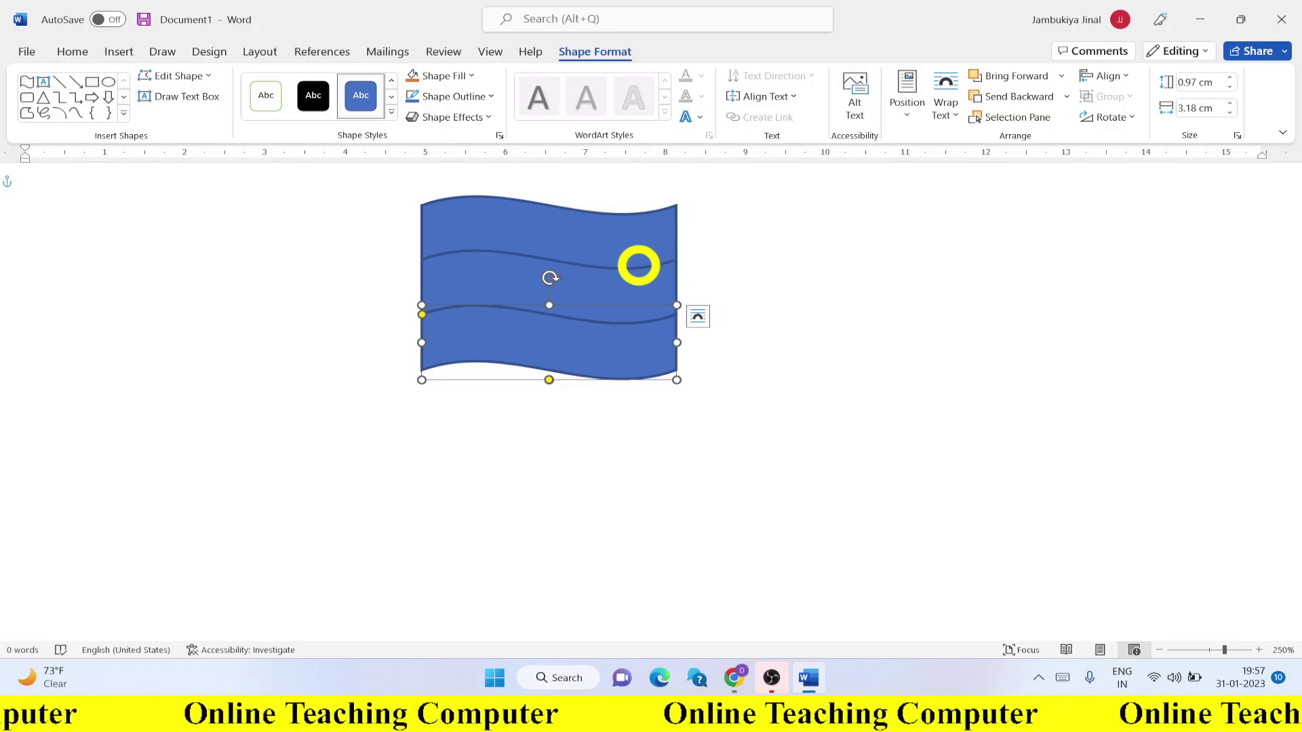
{"action": "left_click", "coordinate": [810, 278]}
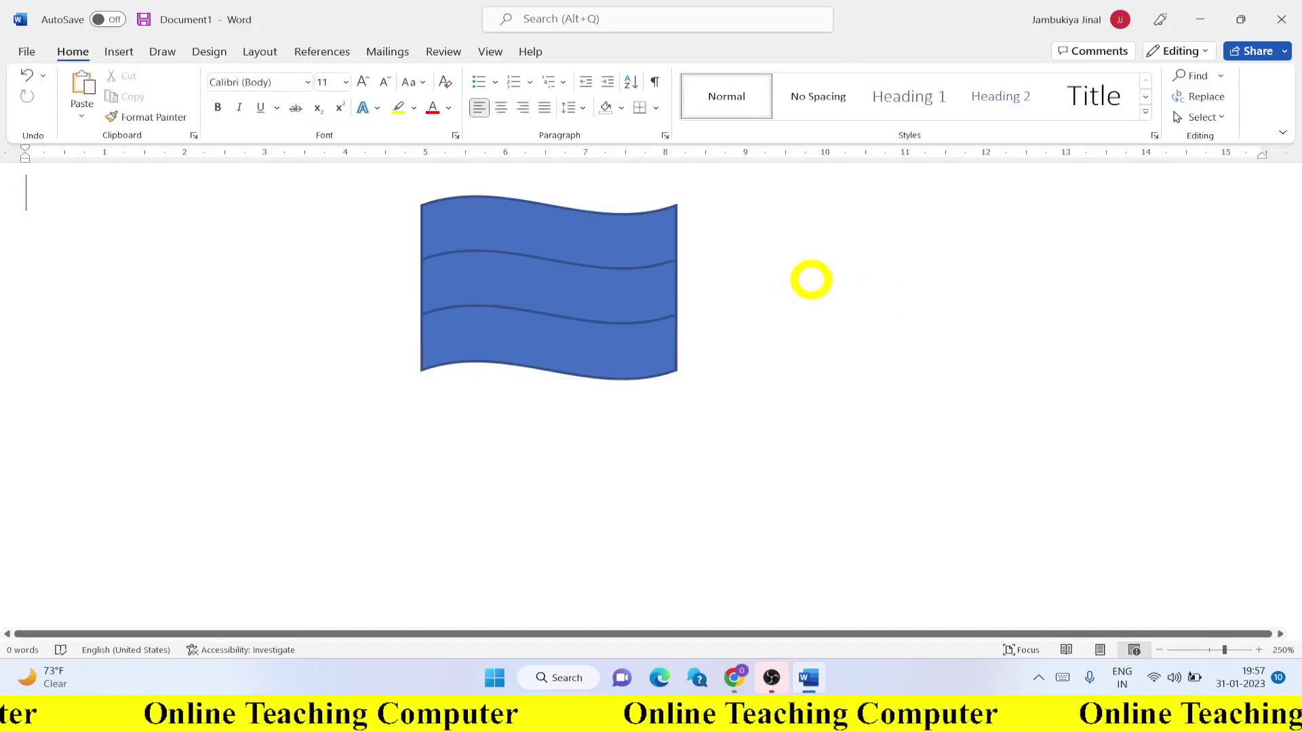
Fill the top wave band with standard red from More Fill Colors
{"action": "left_click", "coordinate": [529, 224]}
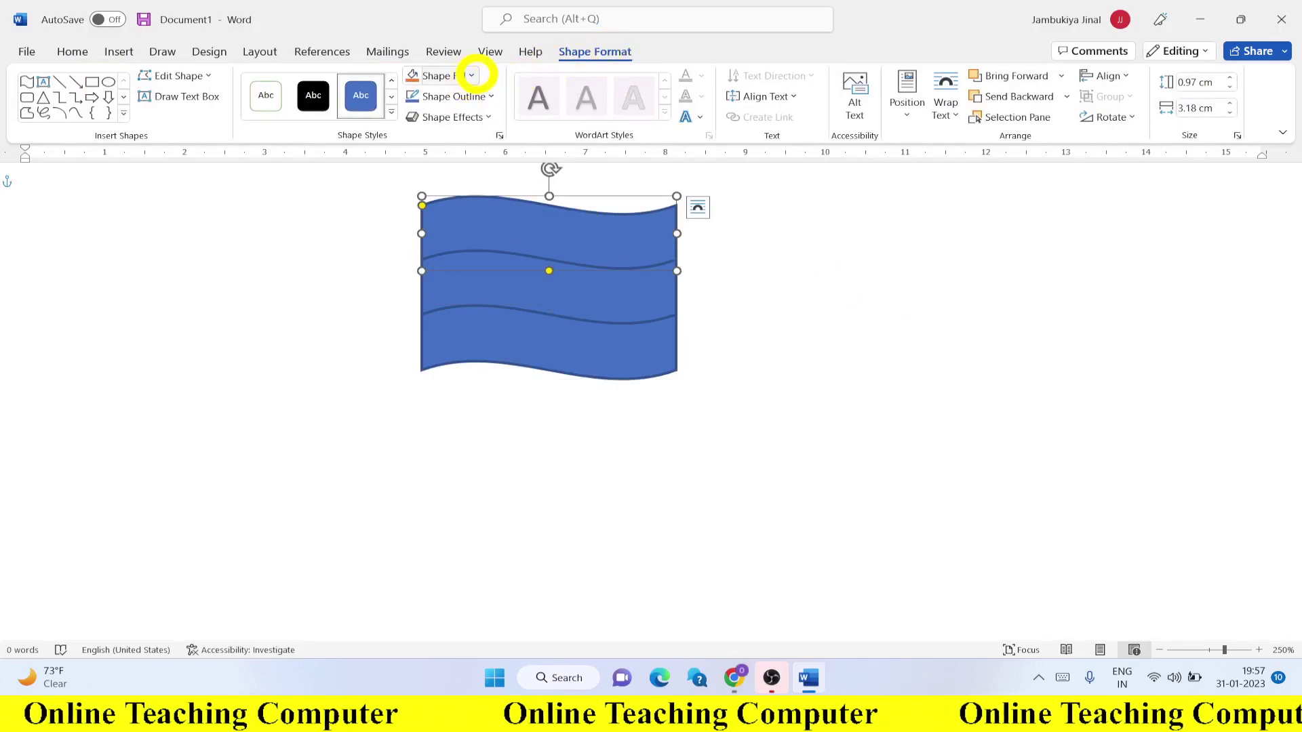
{"action": "left_click", "coordinate": [472, 75]}
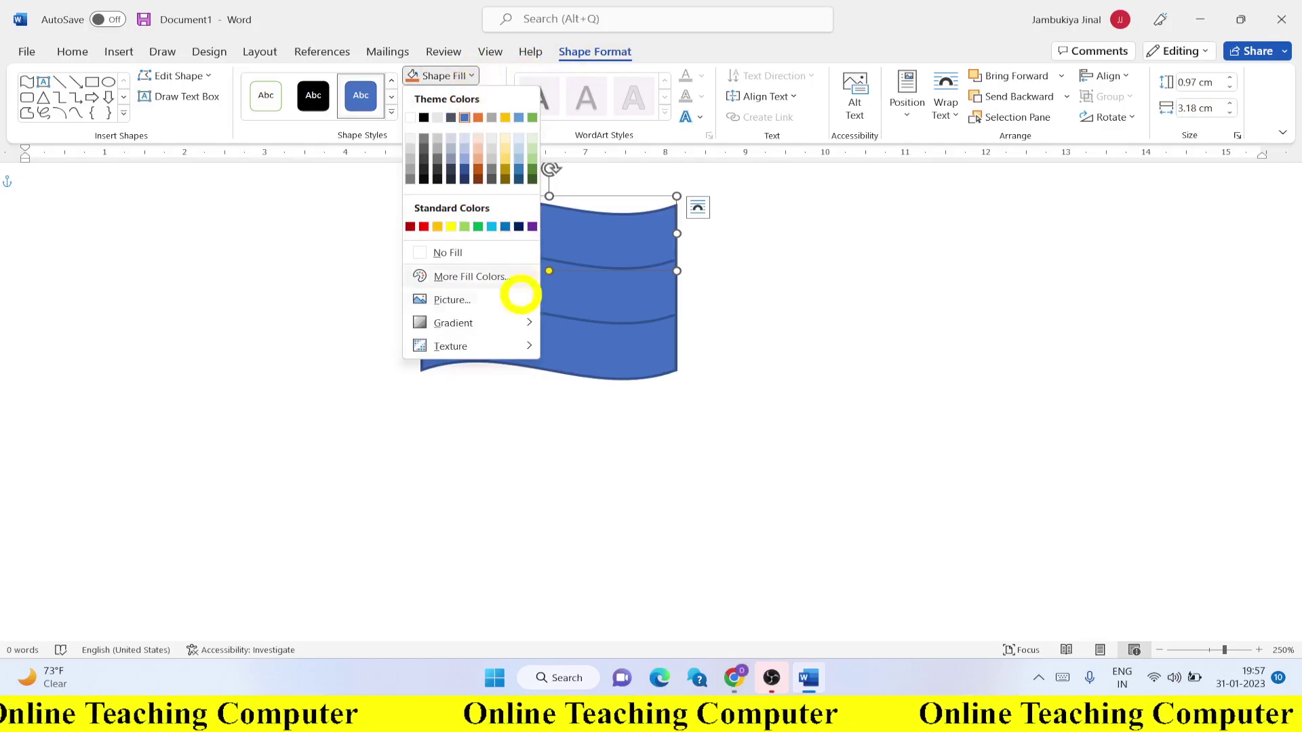
{"action": "left_click", "coordinate": [489, 278]}
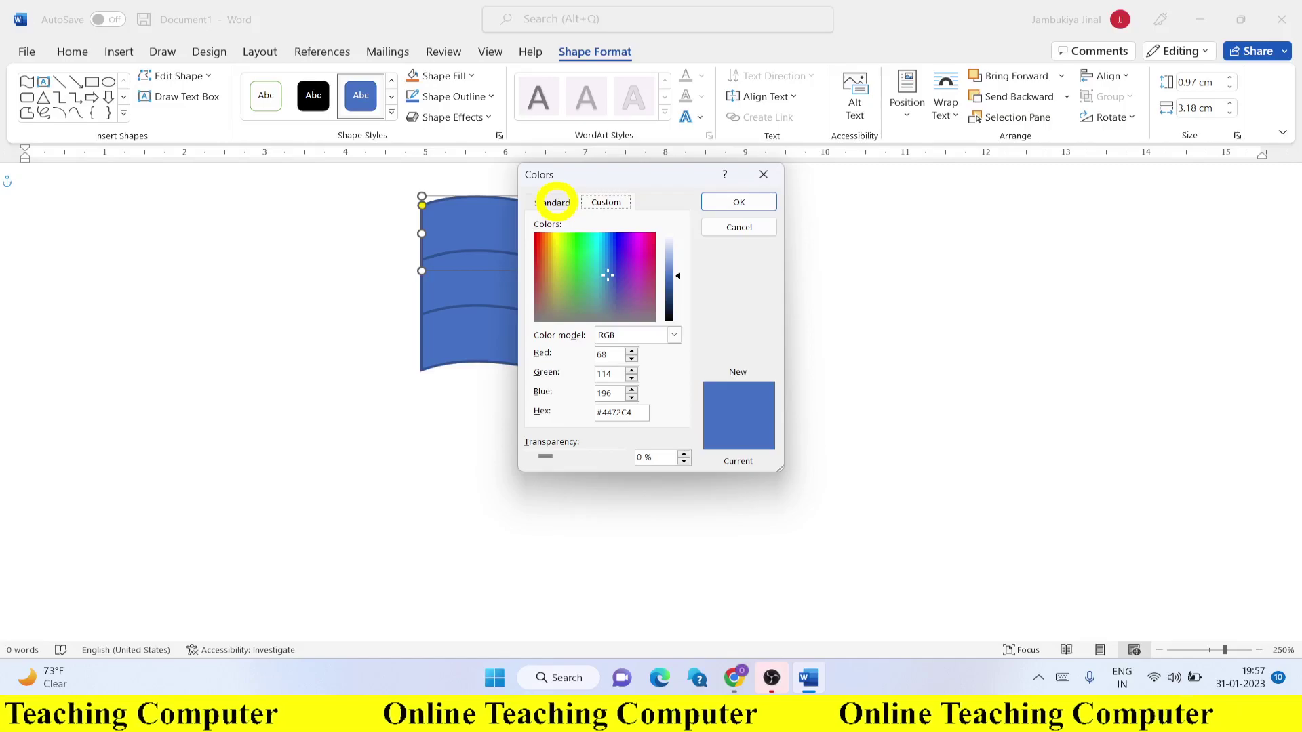
{"action": "left_click", "coordinate": [553, 202]}
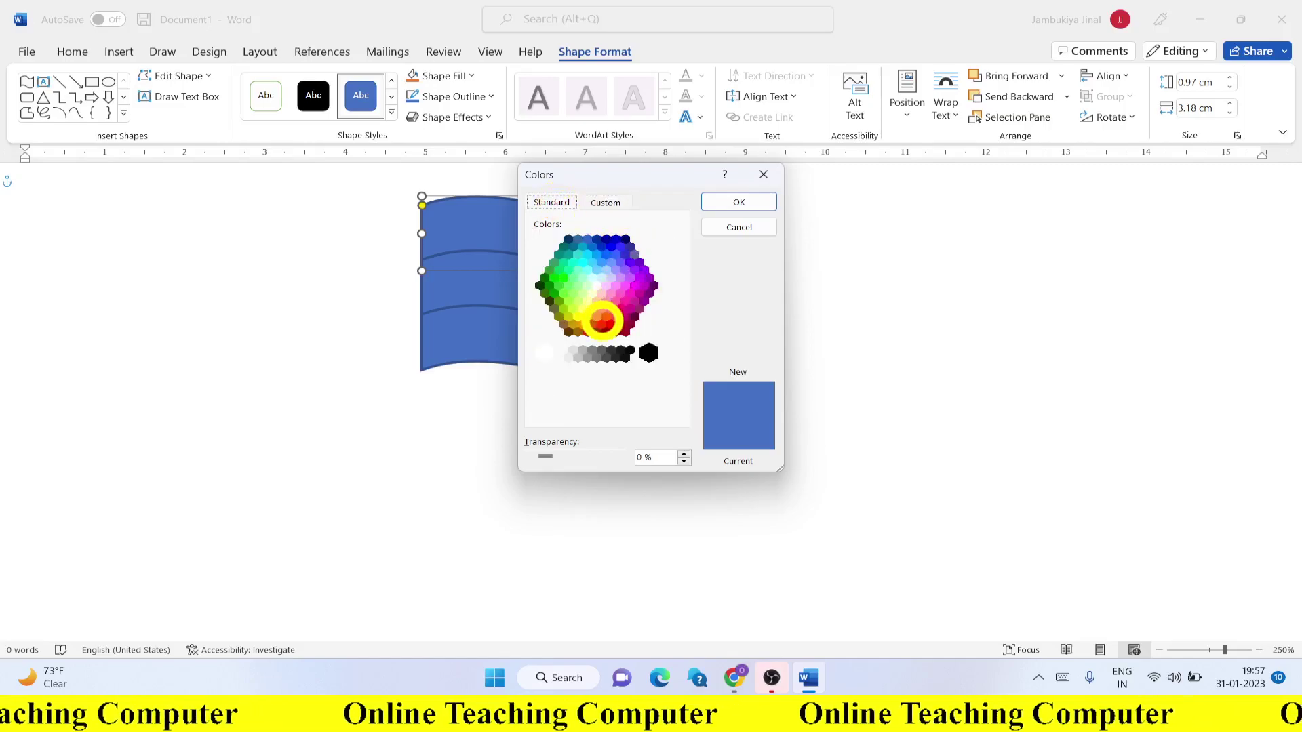
{"action": "left_click", "coordinate": [602, 321]}
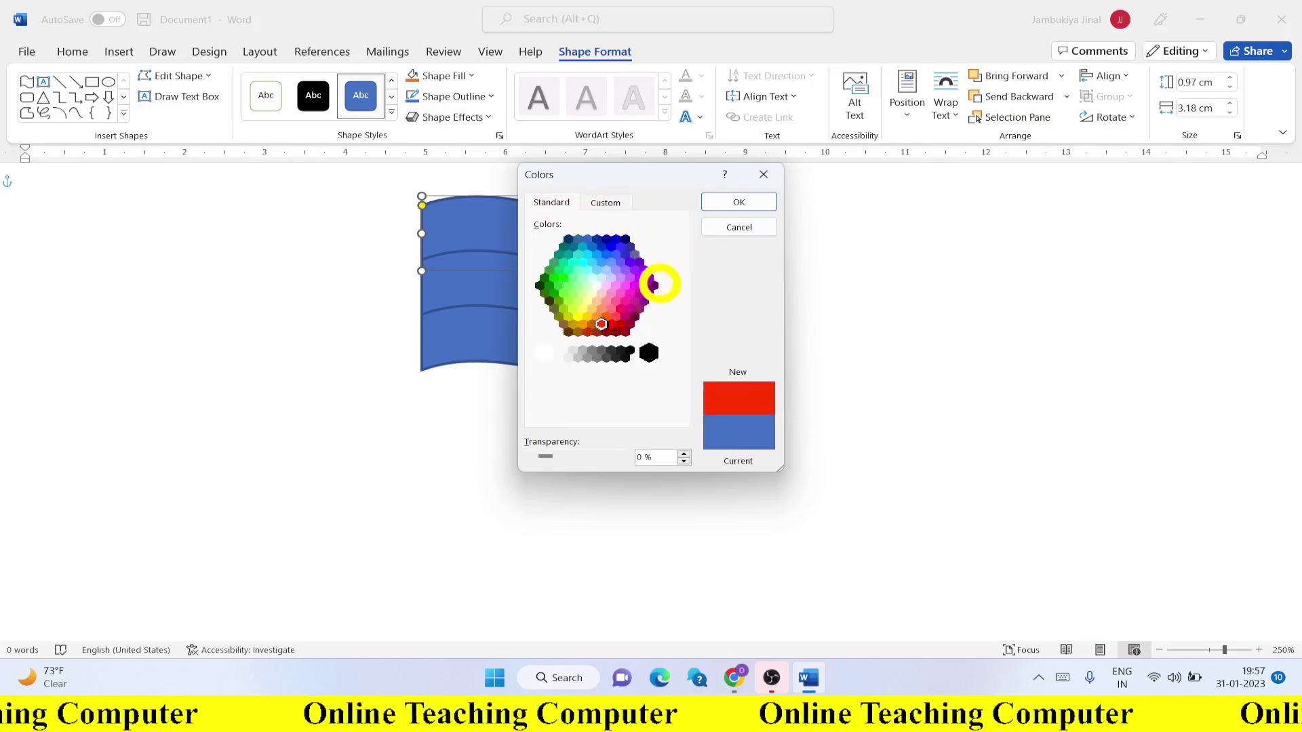
{"action": "left_click", "coordinate": [738, 202]}
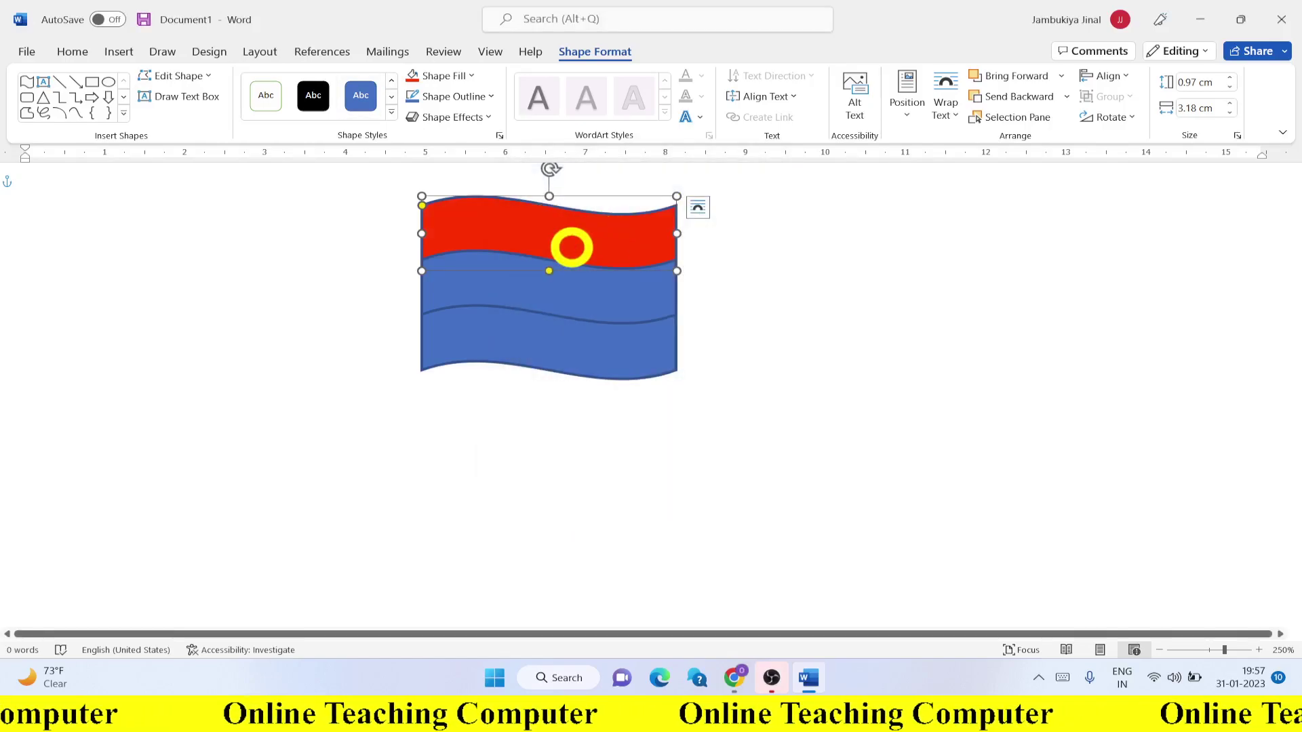
{"action": "left_click", "coordinate": [470, 99]}
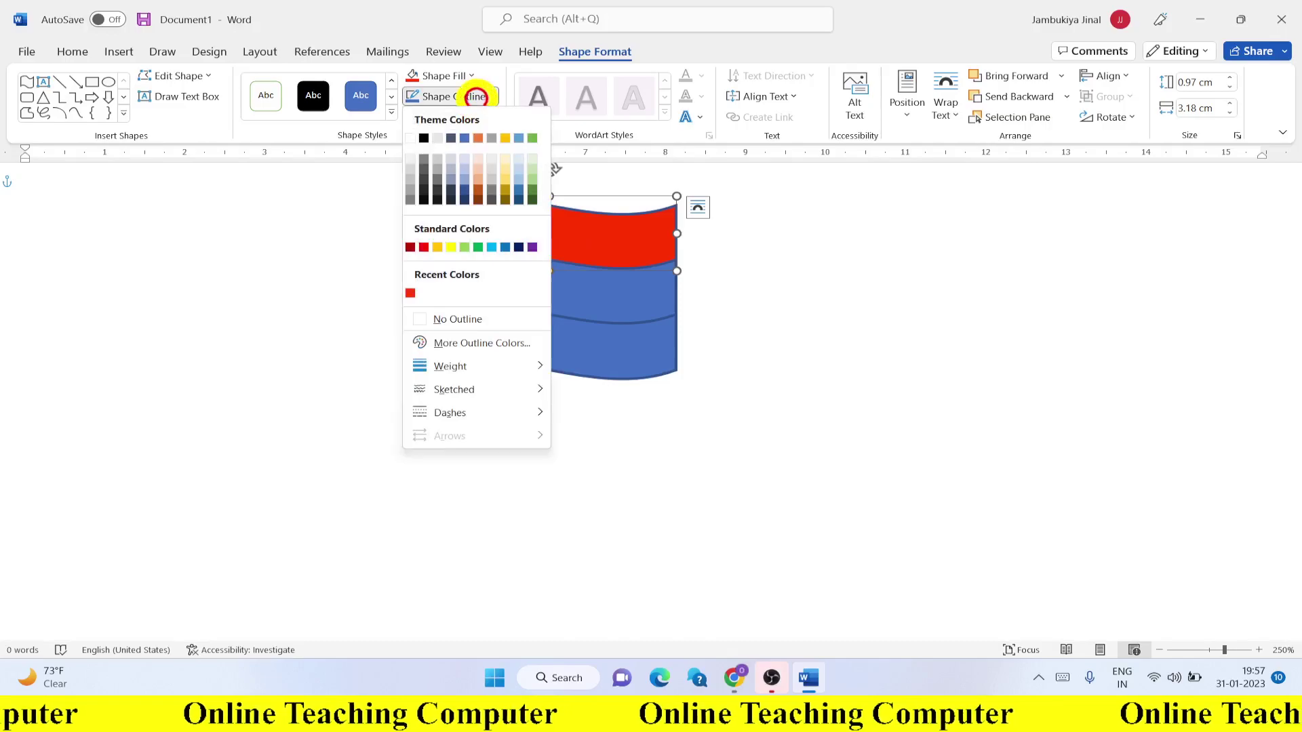
Outline the red top band in black and fill the middle band white
{"action": "left_click", "coordinate": [423, 138]}
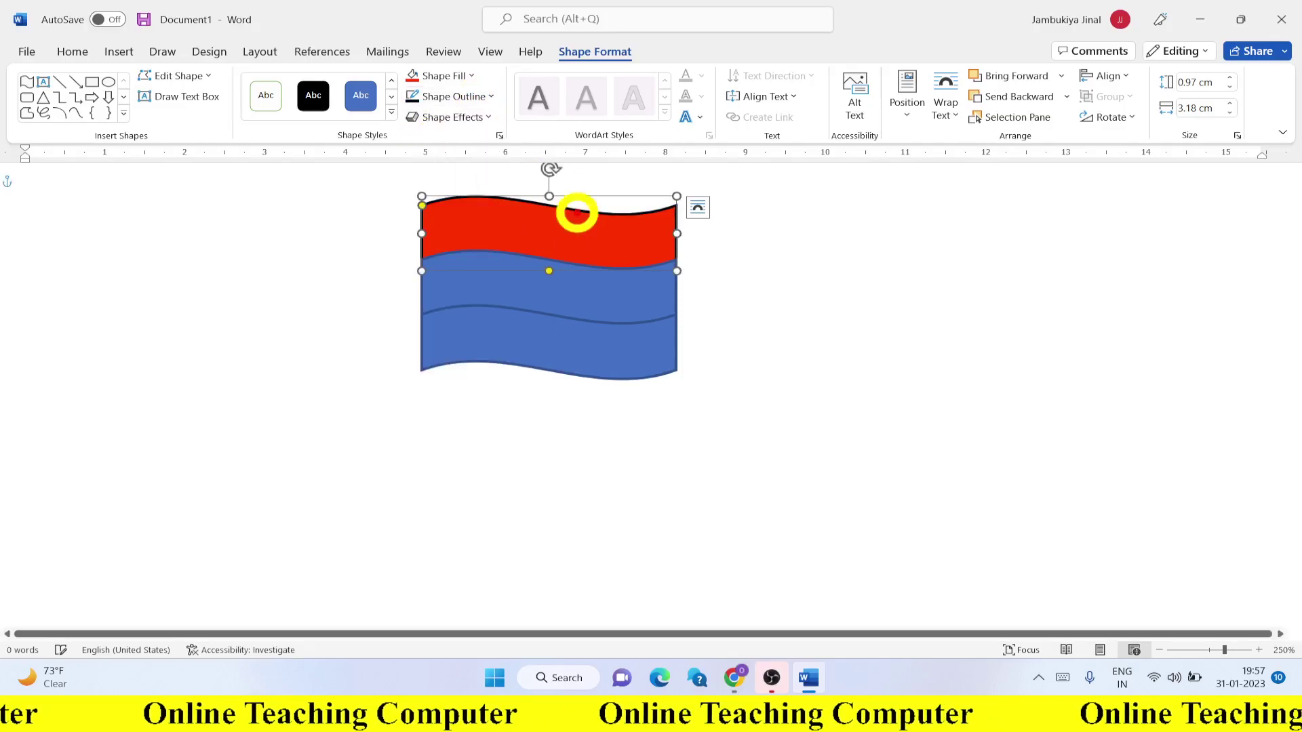
{"action": "left_click", "coordinate": [557, 289]}
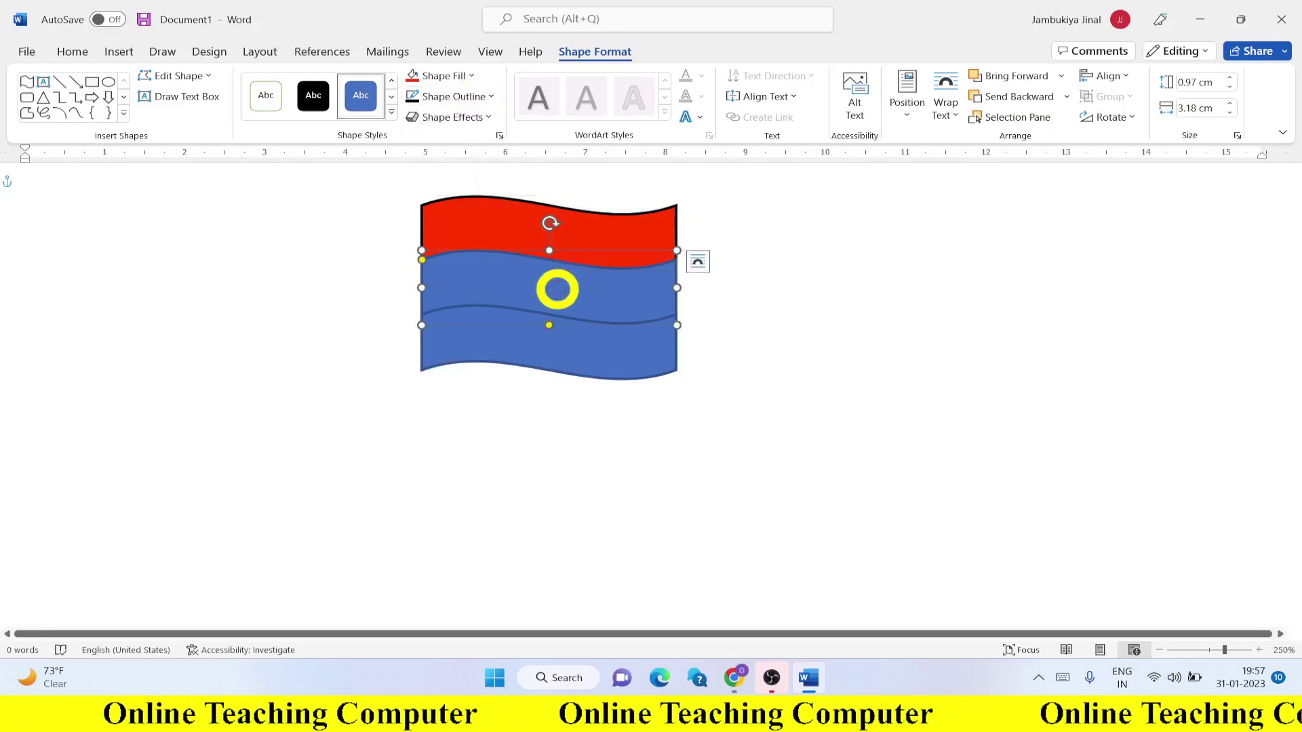
{"action": "left_click", "coordinate": [470, 75]}
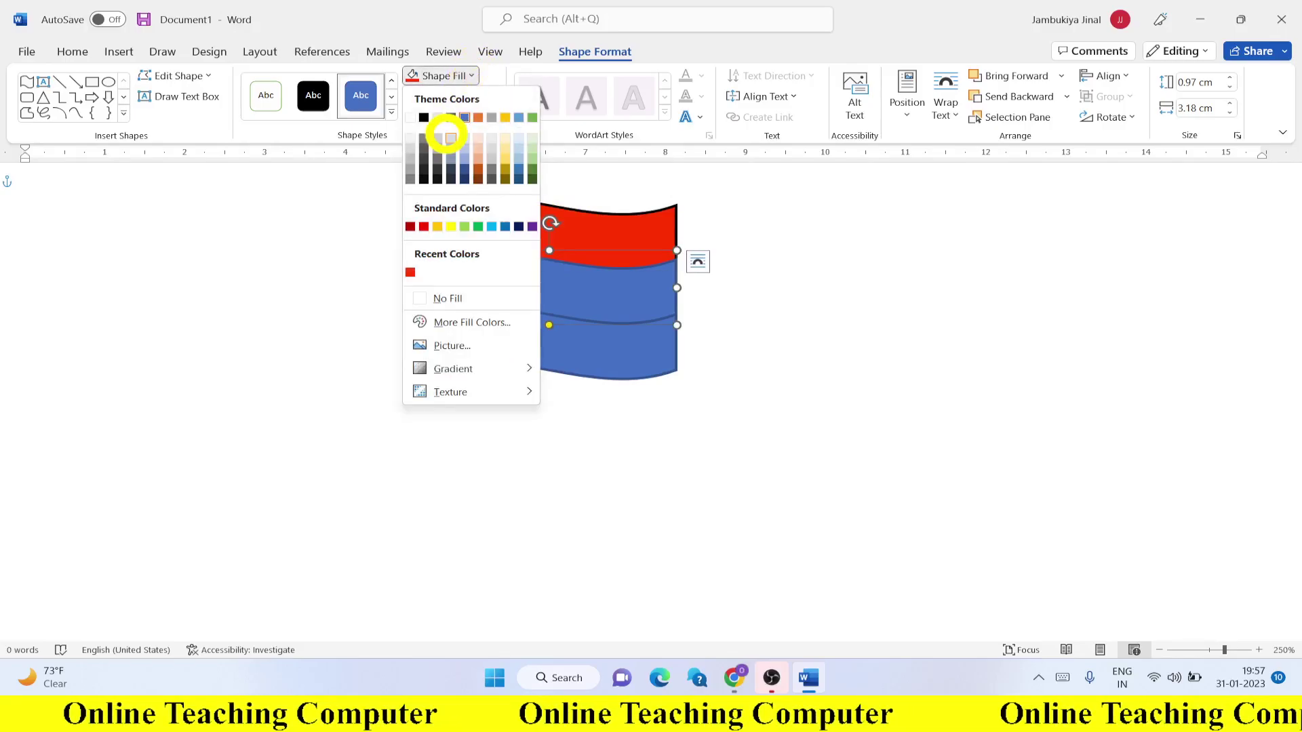
{"action": "left_click", "coordinate": [411, 118]}
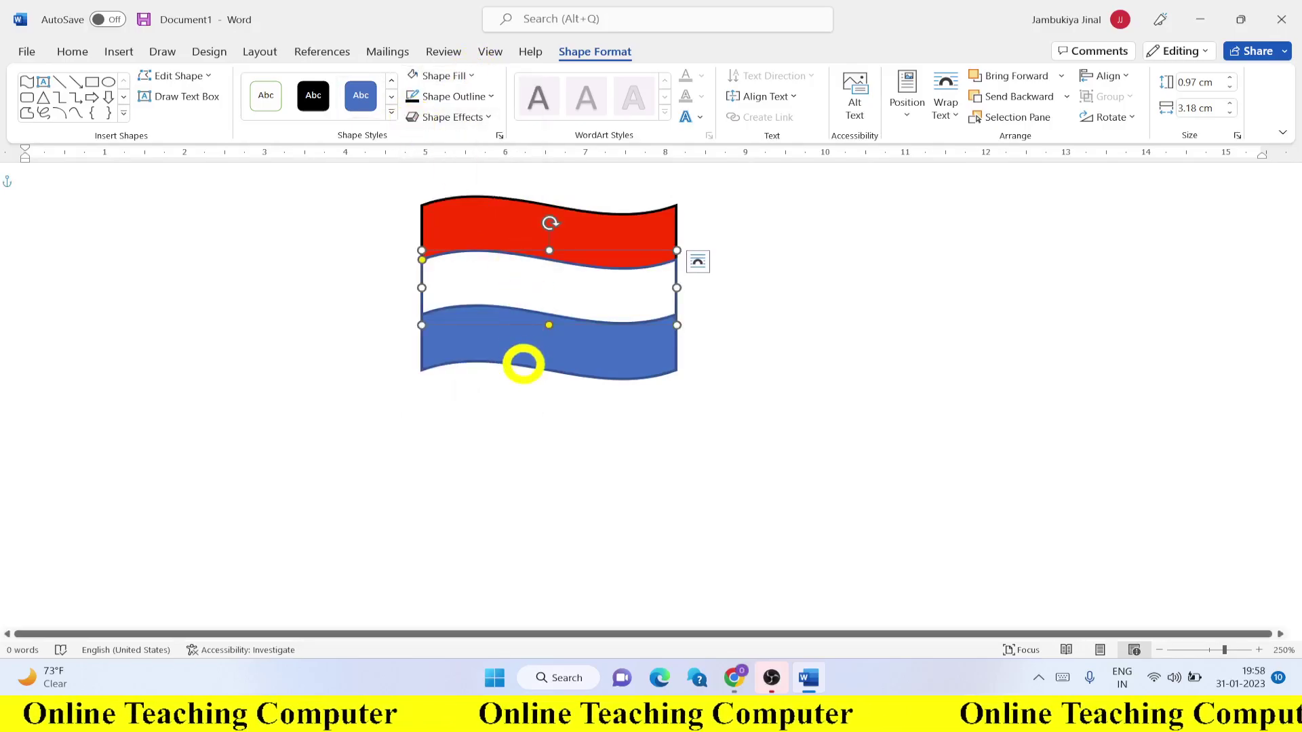
{"action": "left_click", "coordinate": [539, 339]}
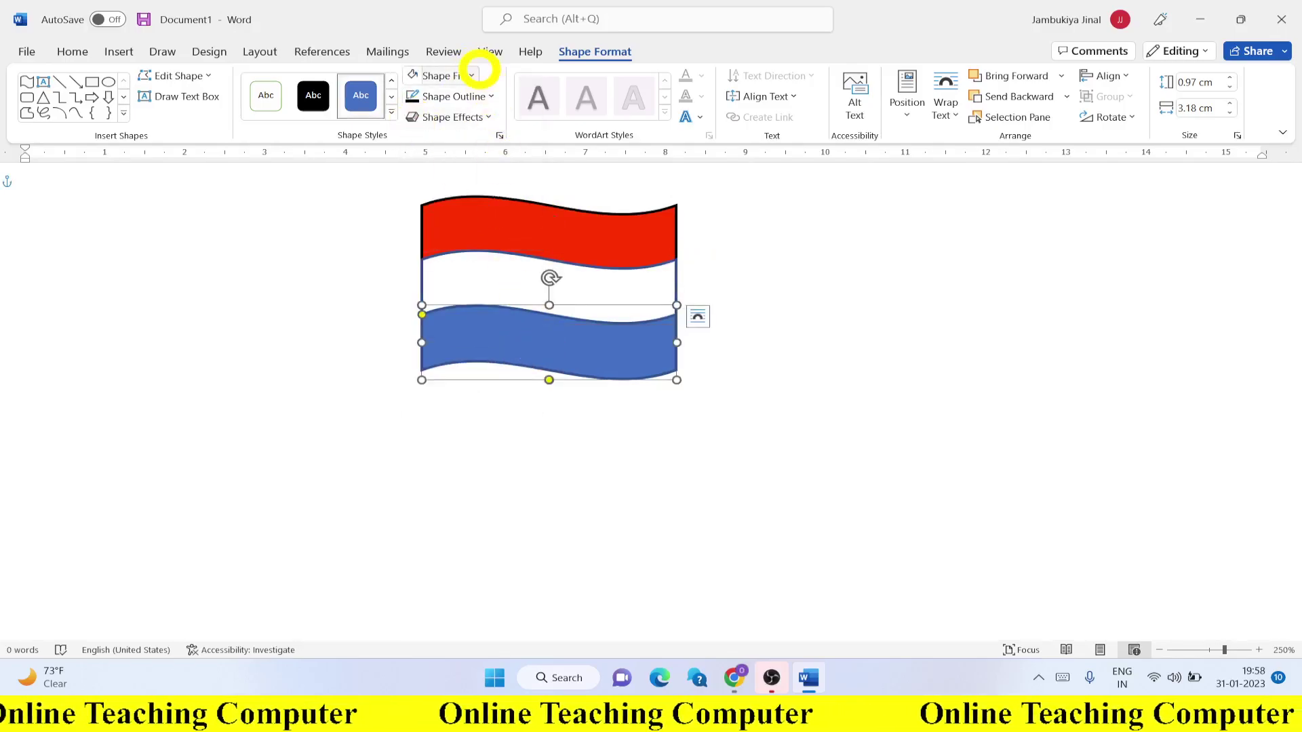
Fill the bottom wave band with standard green from More Fill Colors
{"action": "left_click", "coordinate": [471, 75]}
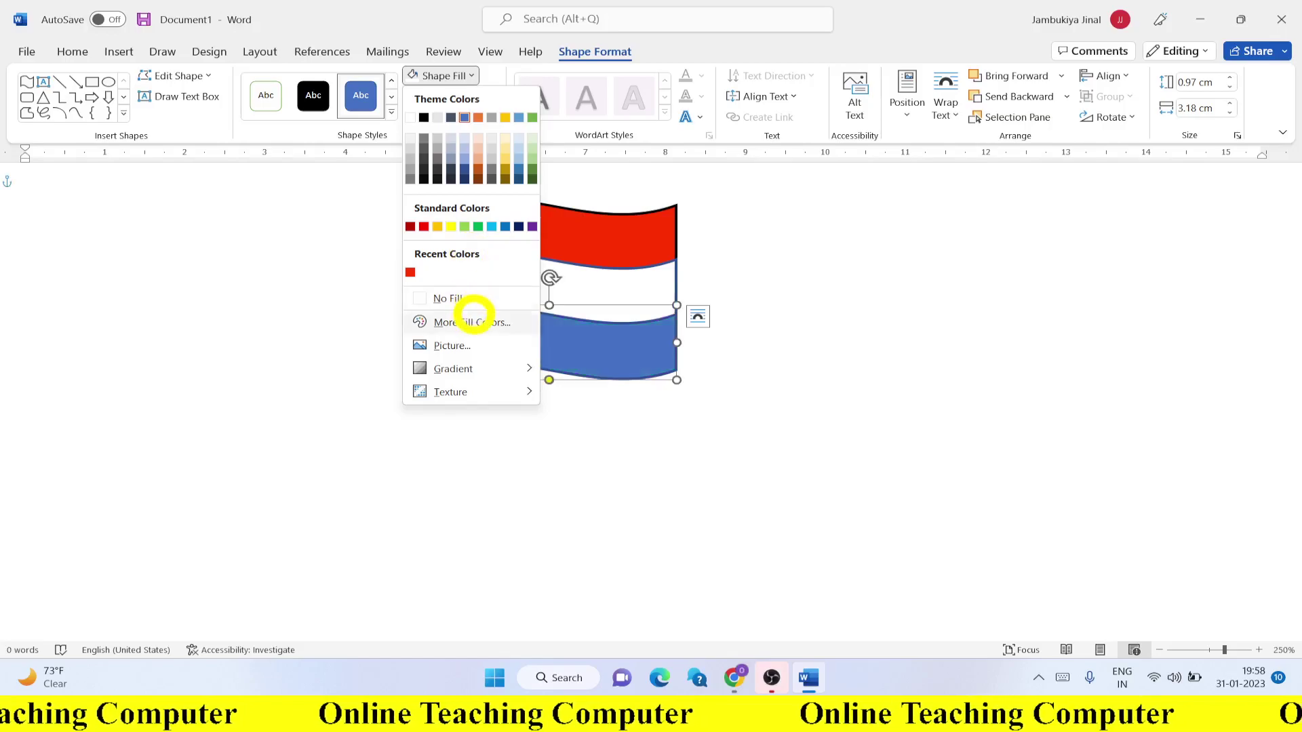
{"action": "left_click", "coordinate": [470, 321]}
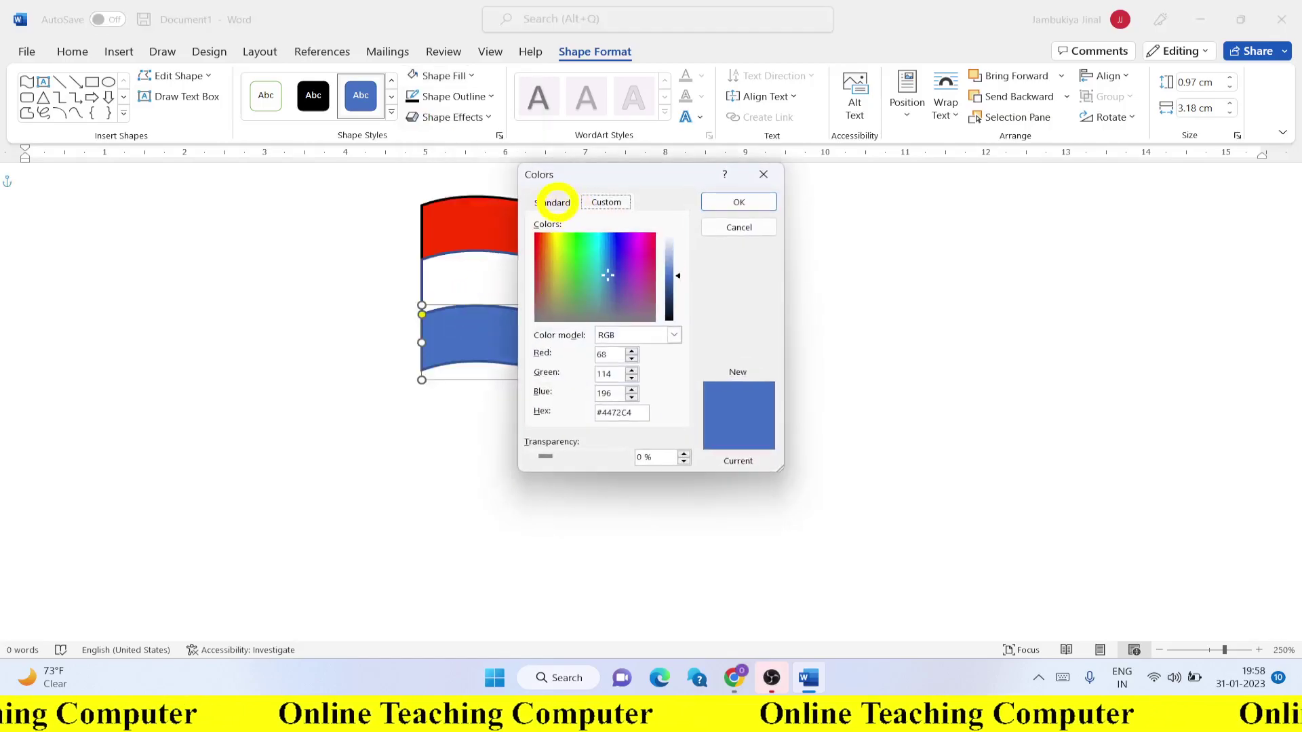
{"action": "left_click", "coordinate": [552, 202]}
{"action": "left_click", "coordinate": [548, 283]}
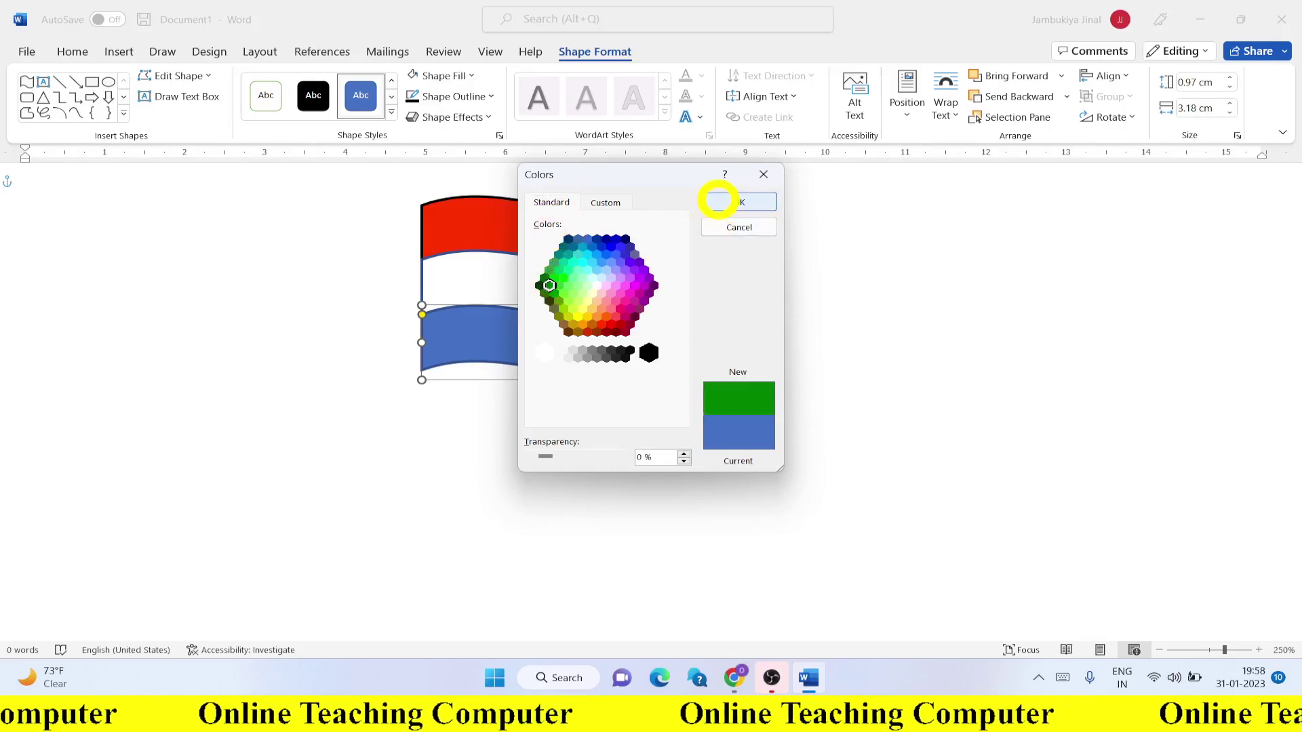
{"action": "left_click", "coordinate": [719, 201]}
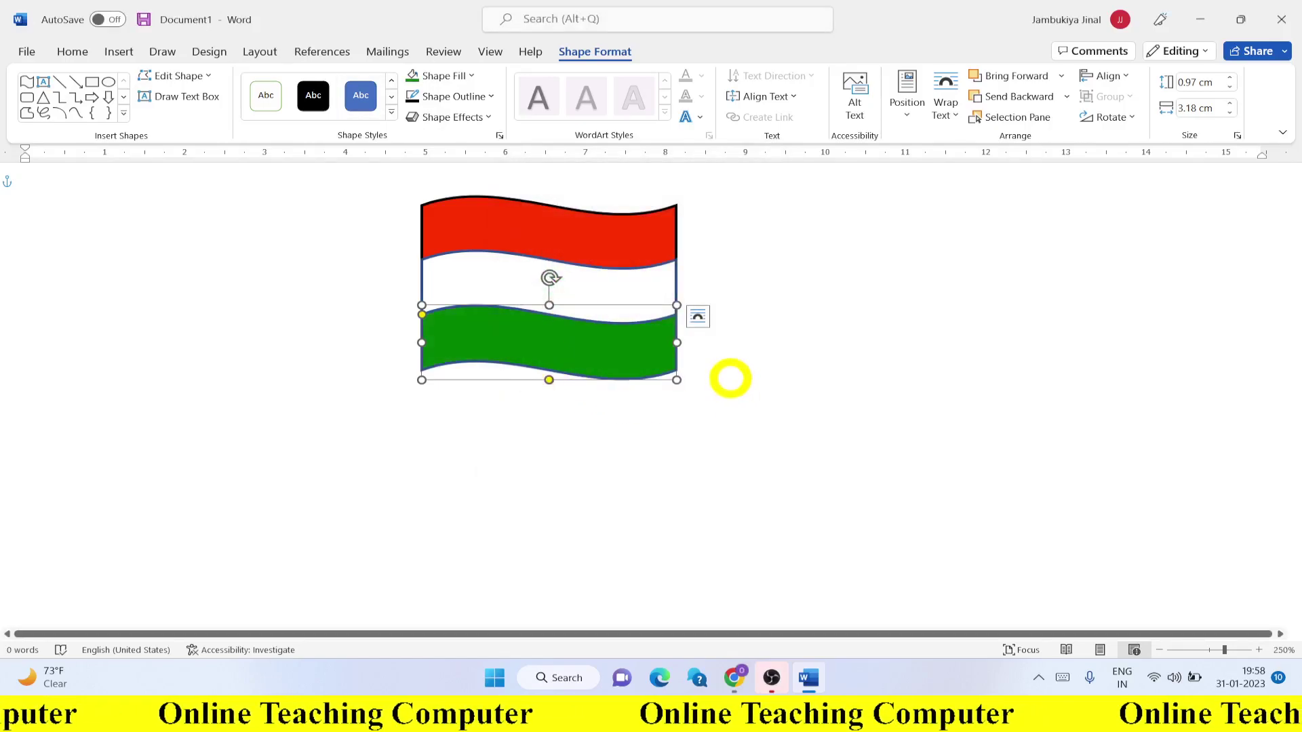
{"action": "left_click", "coordinate": [760, 368]}
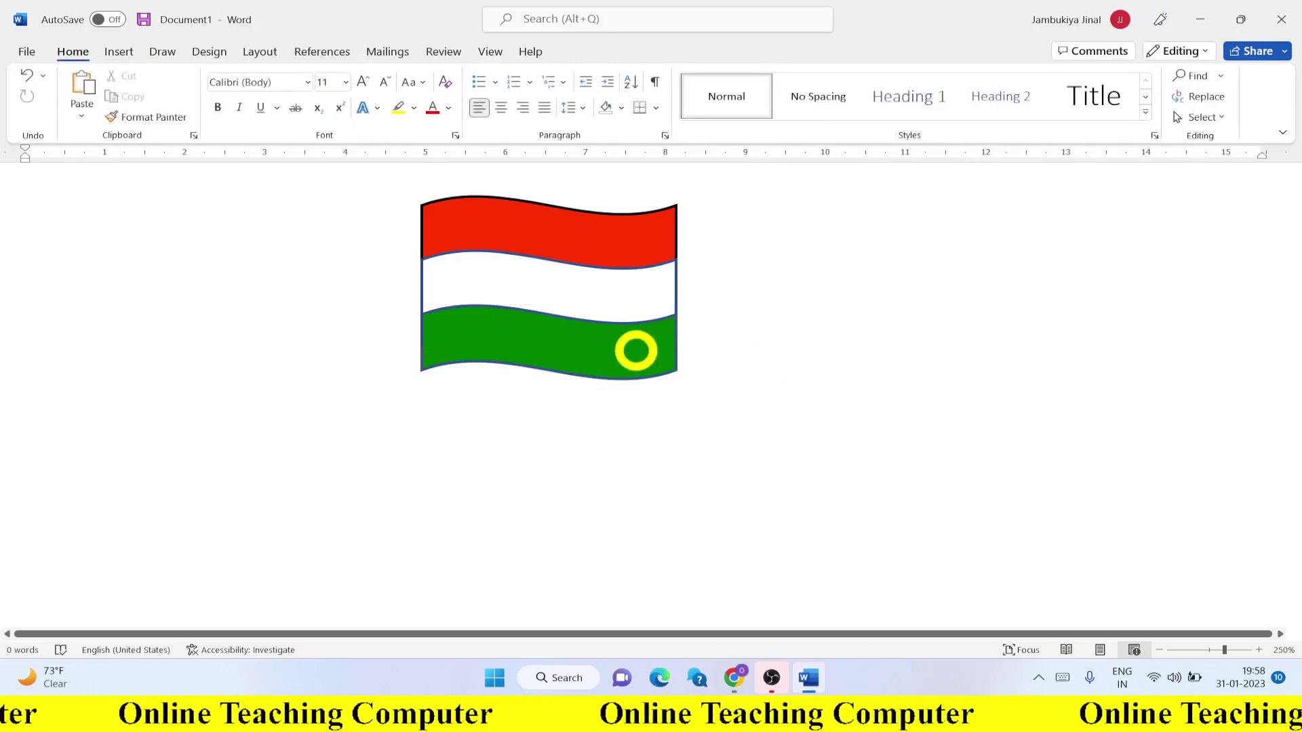
Give the green bottom band and the white middle band black outlines
{"action": "left_click", "coordinate": [634, 351]}
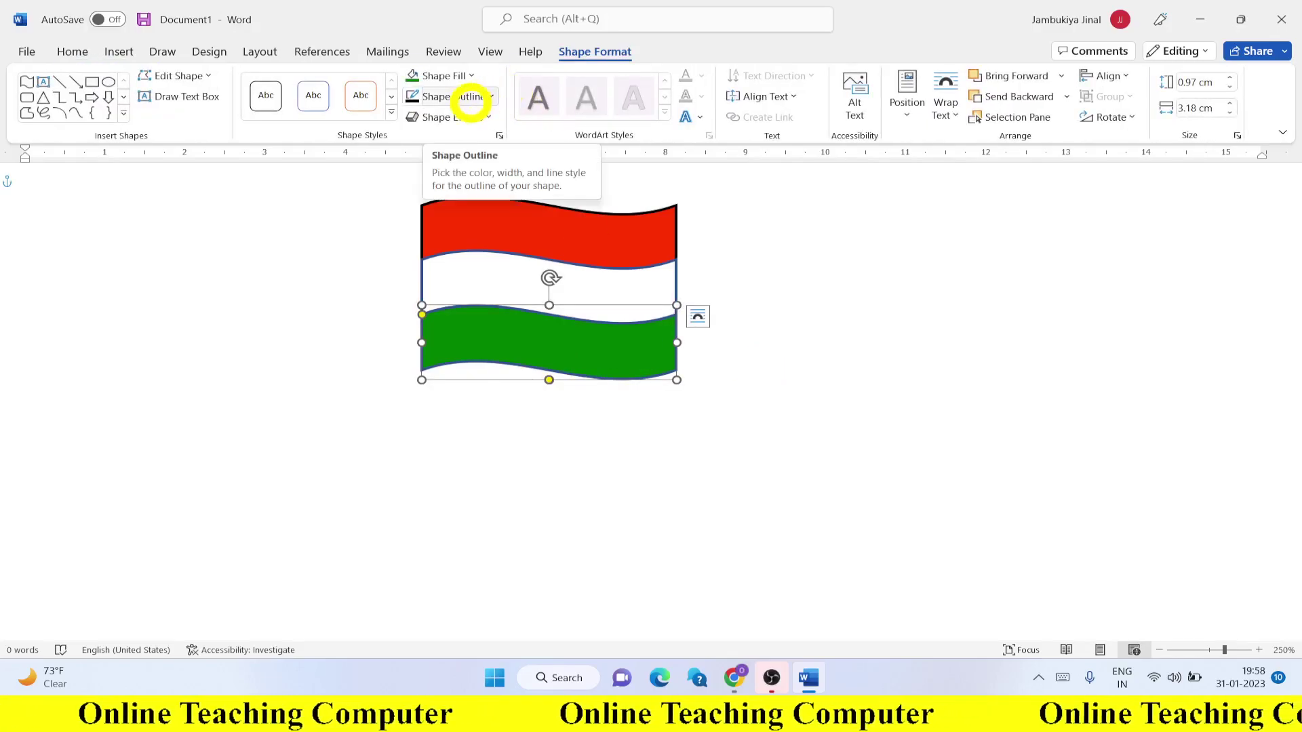
{"action": "left_click", "coordinate": [466, 98]}
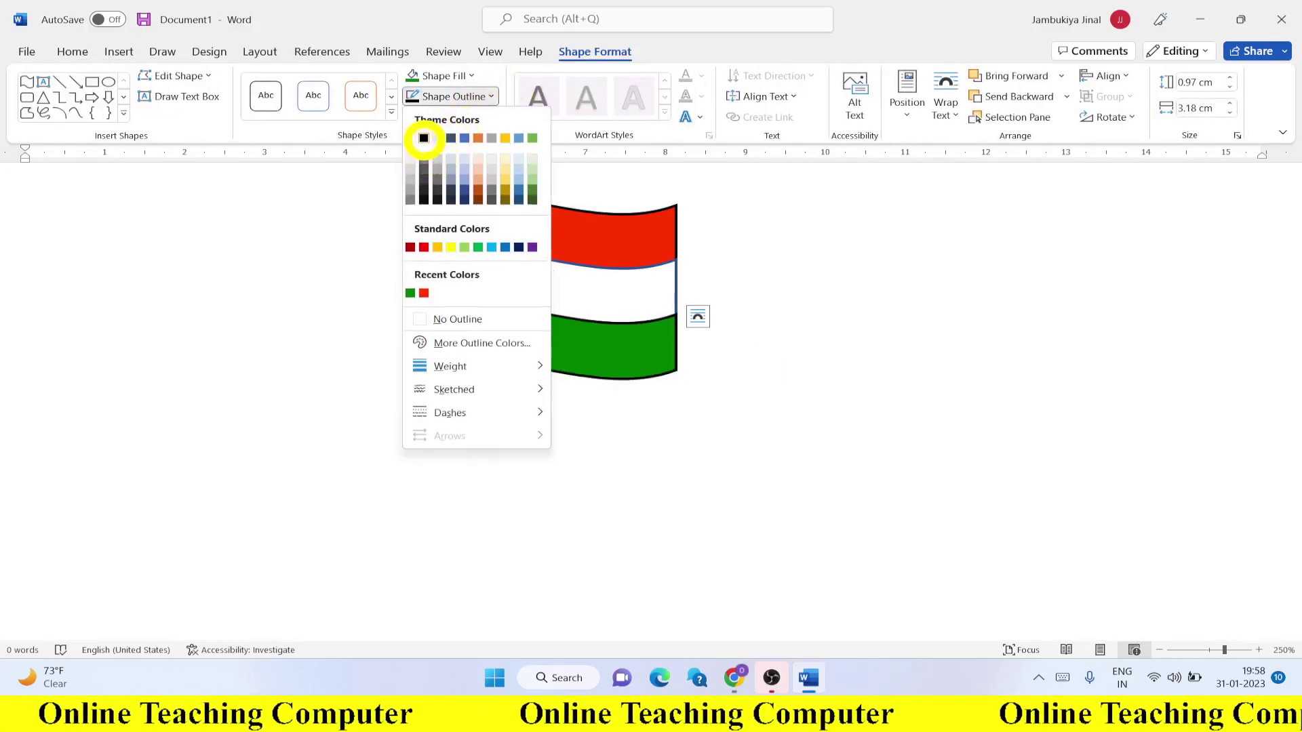
{"action": "left_click", "coordinate": [423, 137]}
{"action": "left_click", "coordinate": [578, 284]}
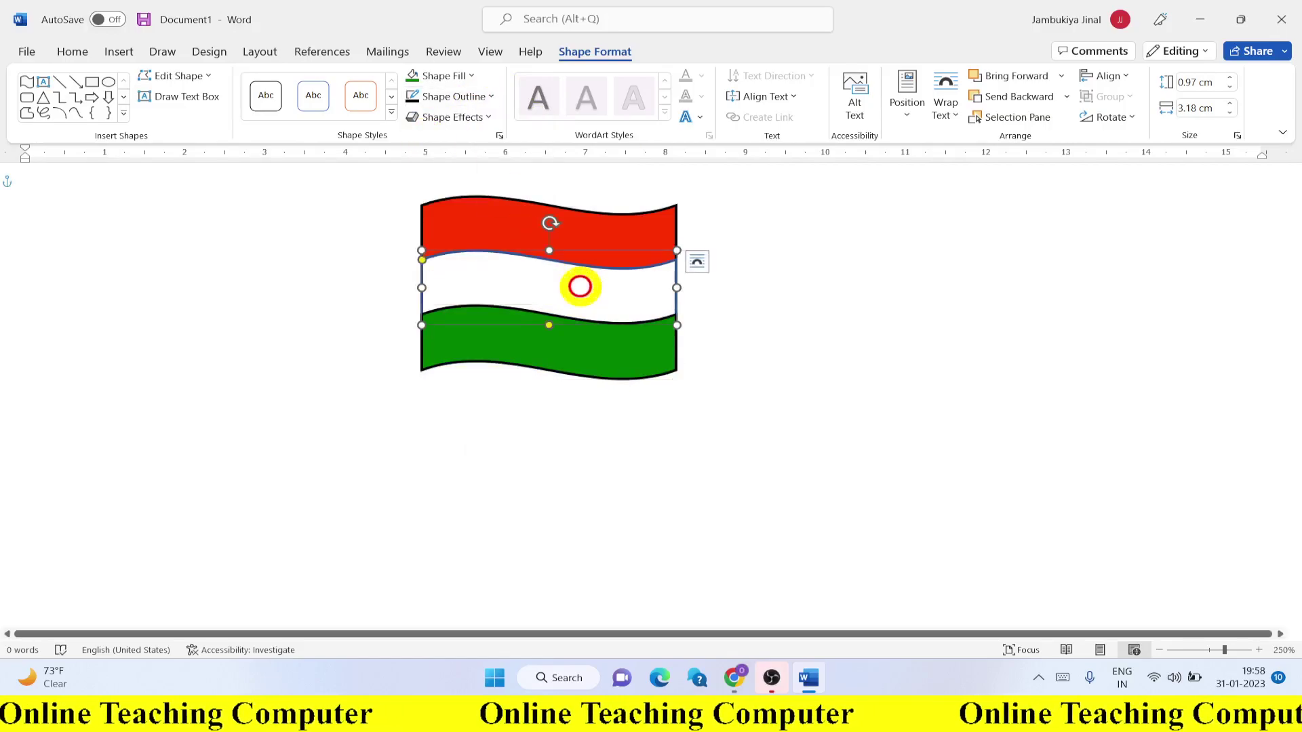
{"action": "left_click", "coordinate": [449, 96]}
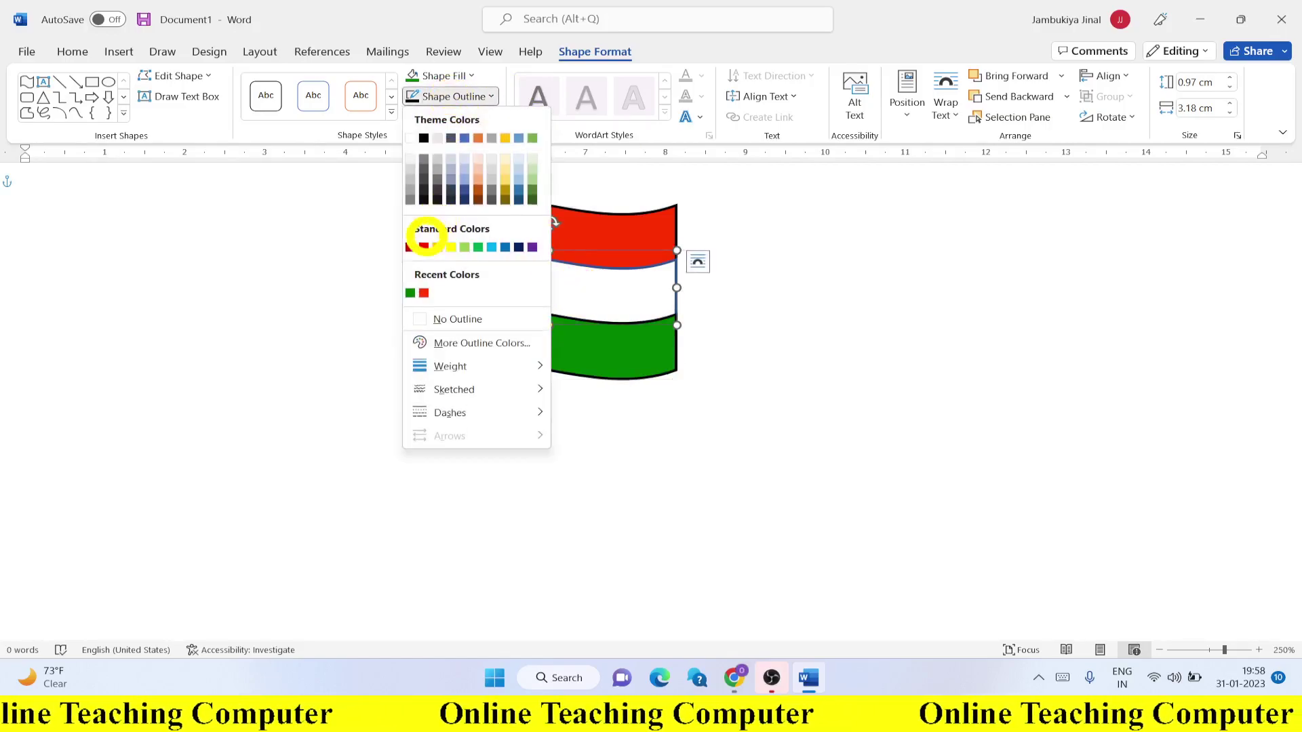
{"action": "left_click", "coordinate": [424, 138]}
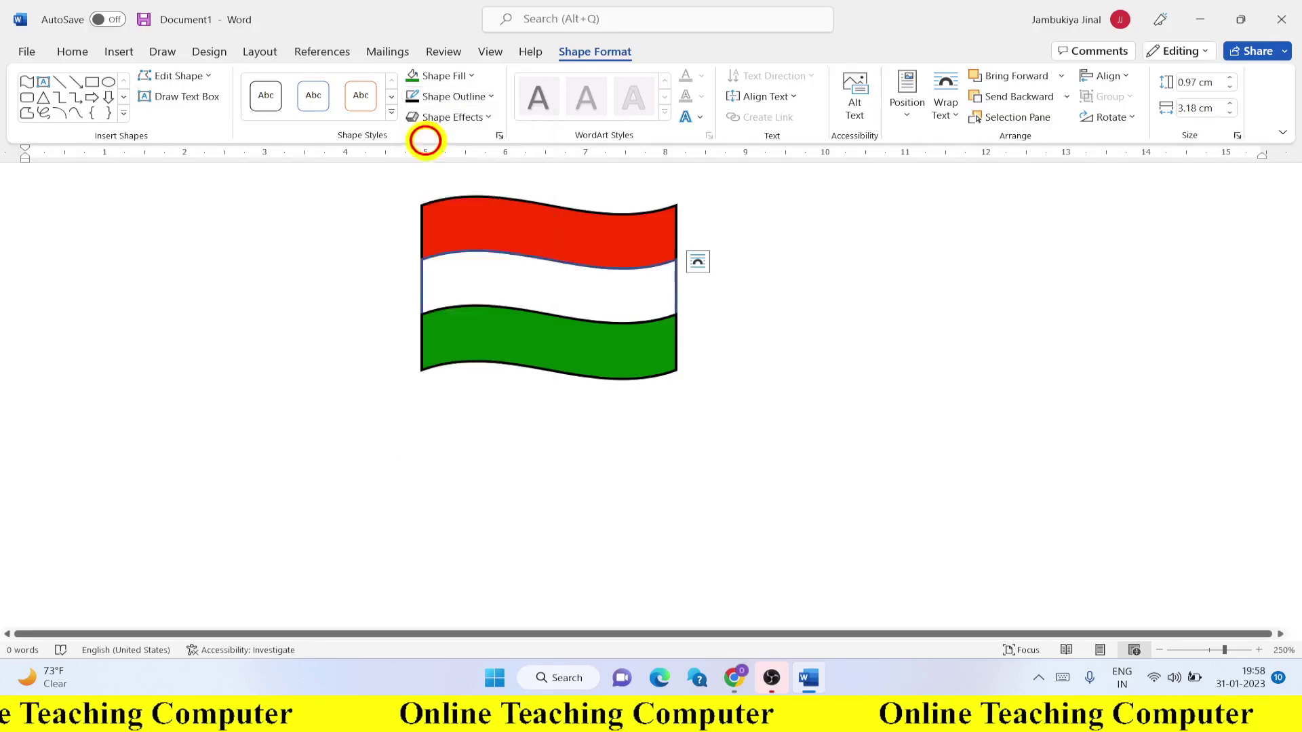
{"action": "left_click", "coordinate": [788, 314]}
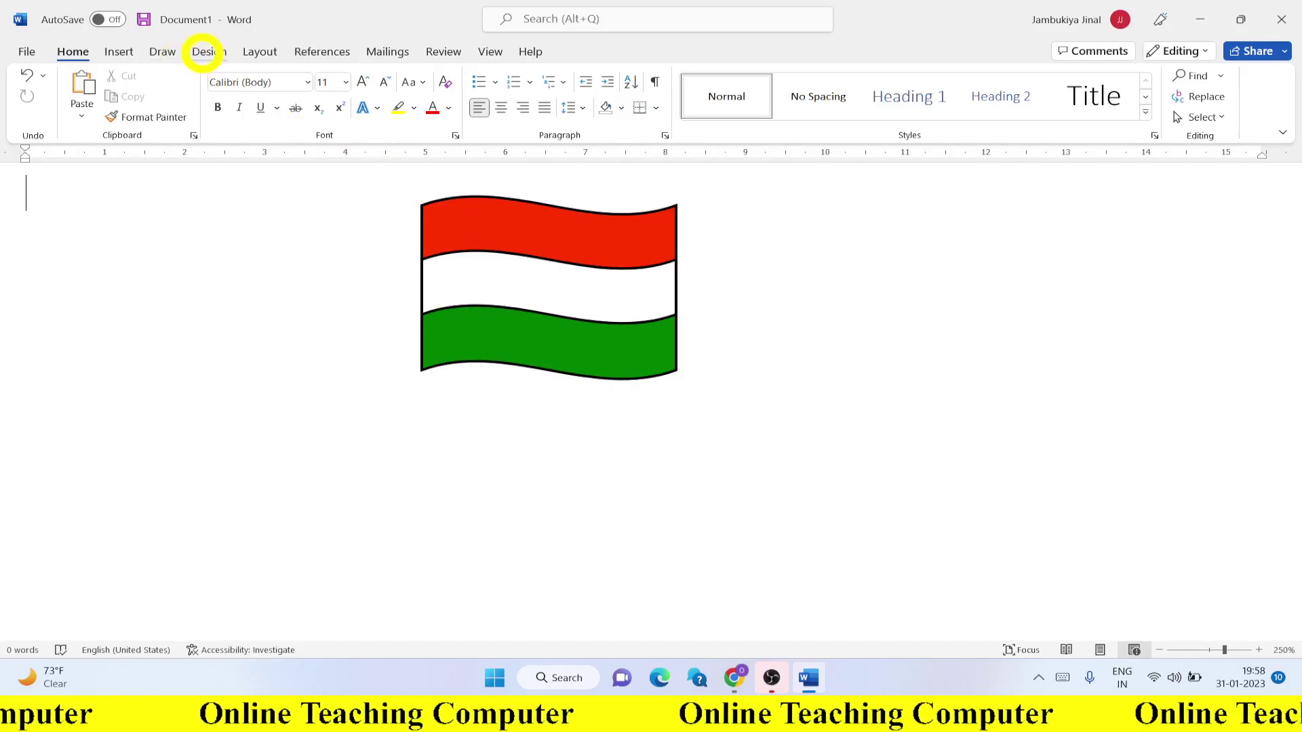
Draw a 24-point star on the white band and drag its handle to make long, thin spokes
{"action": "left_click", "coordinate": [119, 51]}
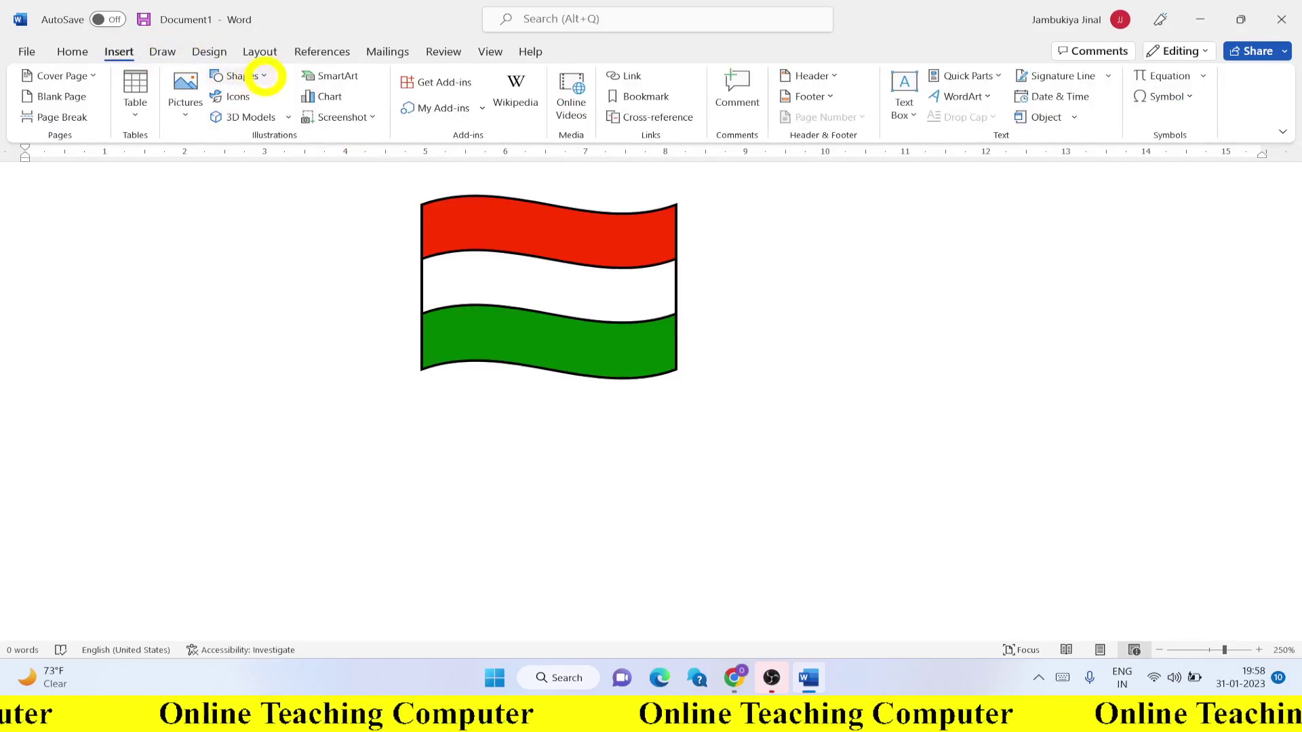
{"action": "left_click", "coordinate": [265, 75]}
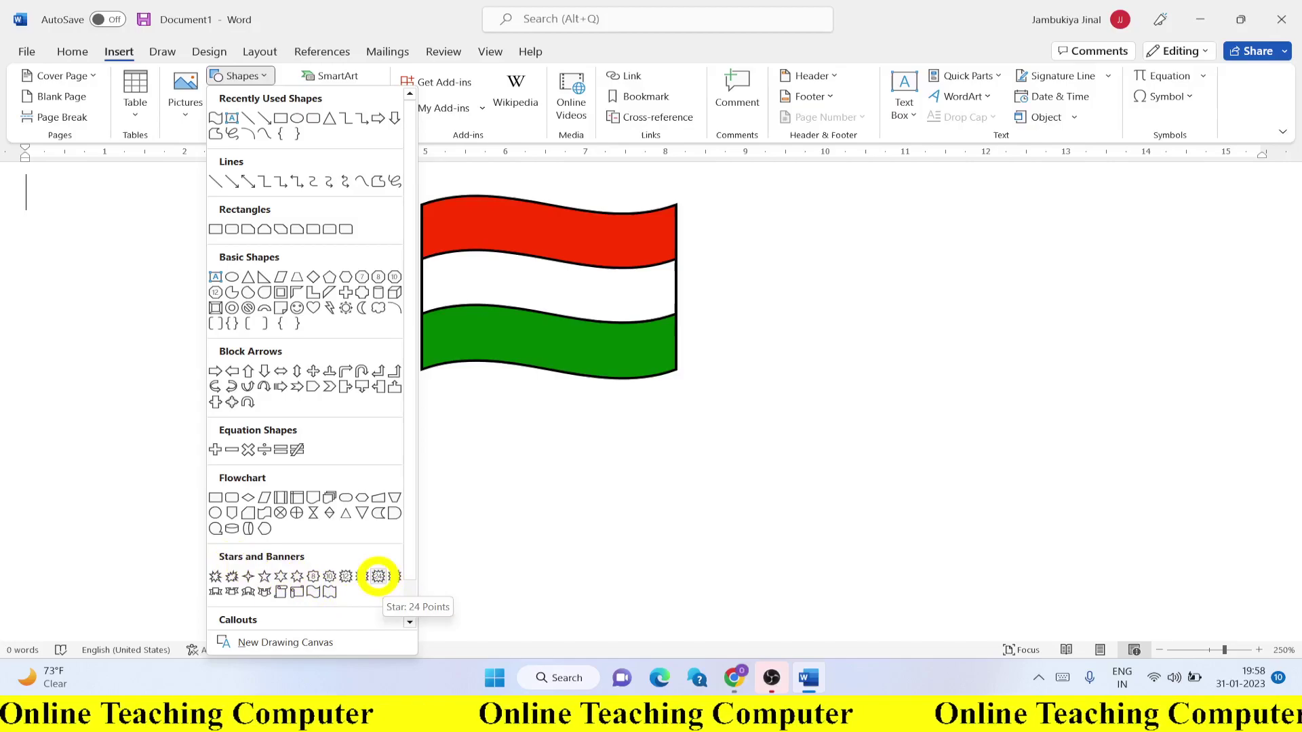
{"action": "left_click", "coordinate": [378, 575]}
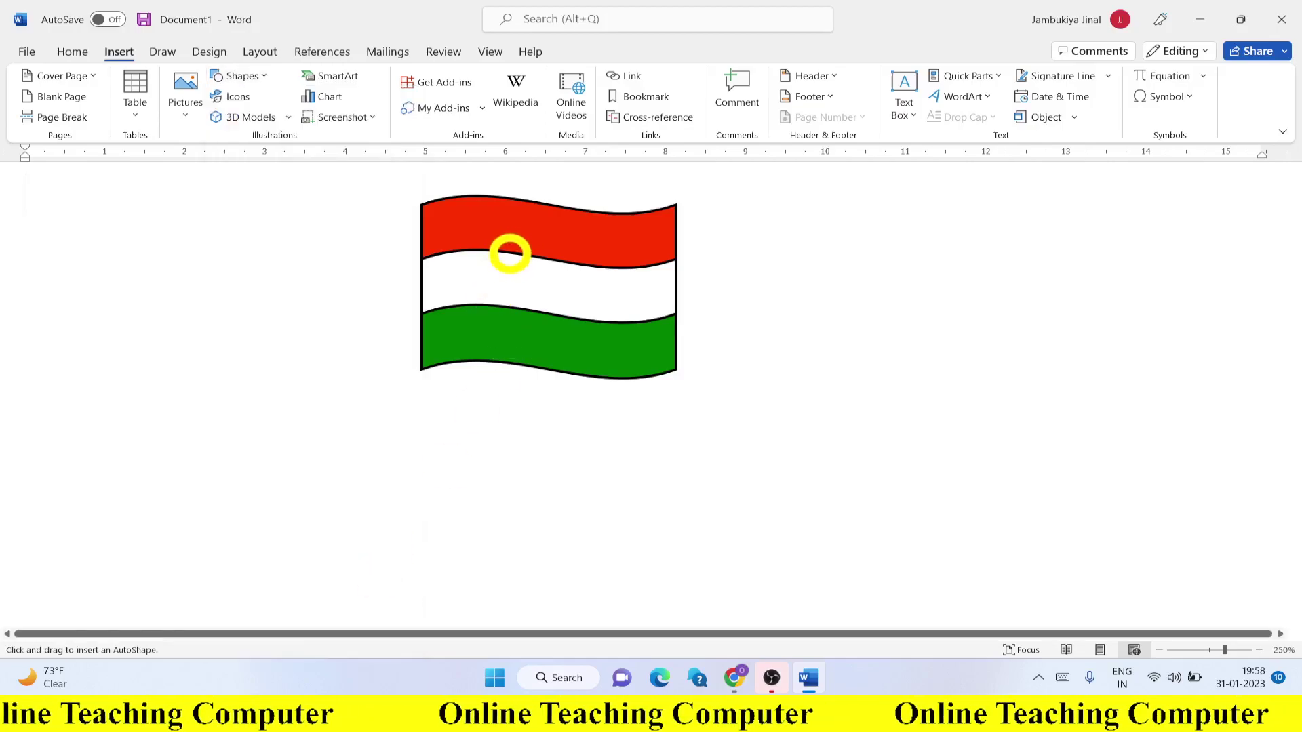
{"action": "left_click_drag", "start_coordinate": [510, 253], "coordinate": [591, 320]}
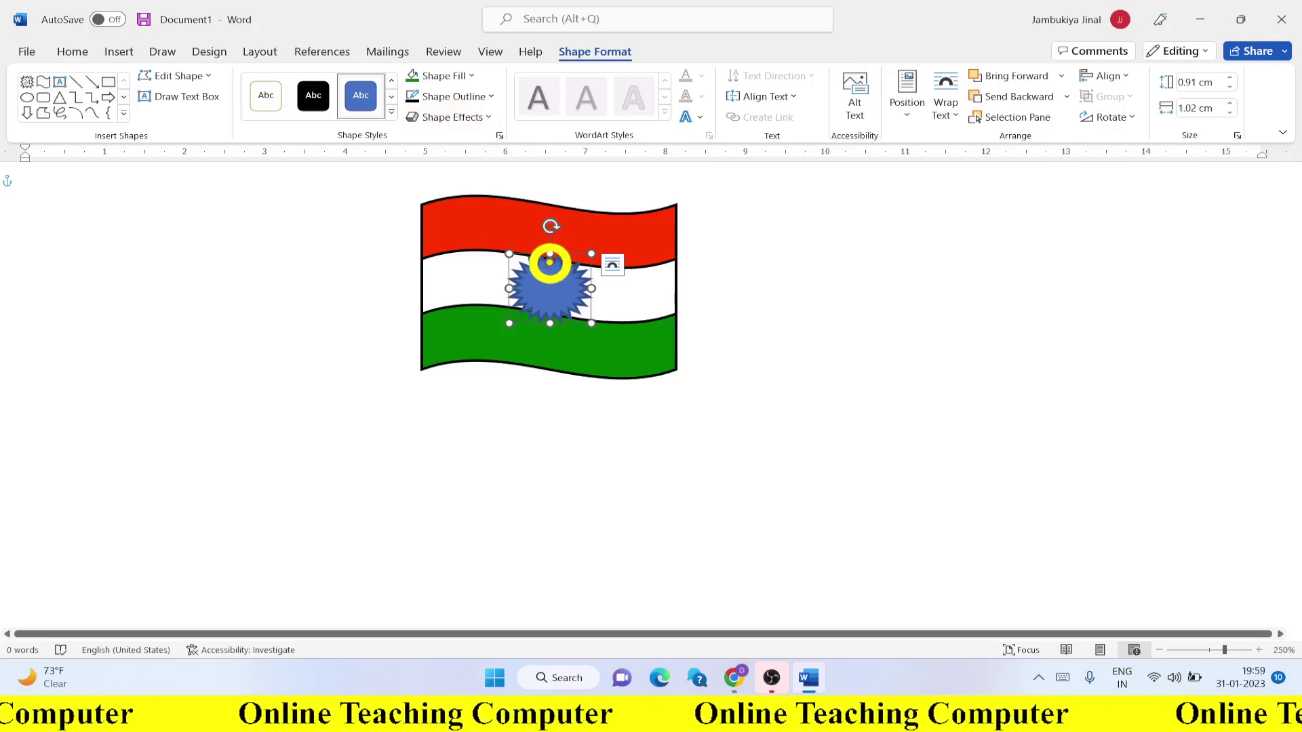
{"action": "left_click_drag", "start_coordinate": [550, 263], "coordinate": [548, 285]}
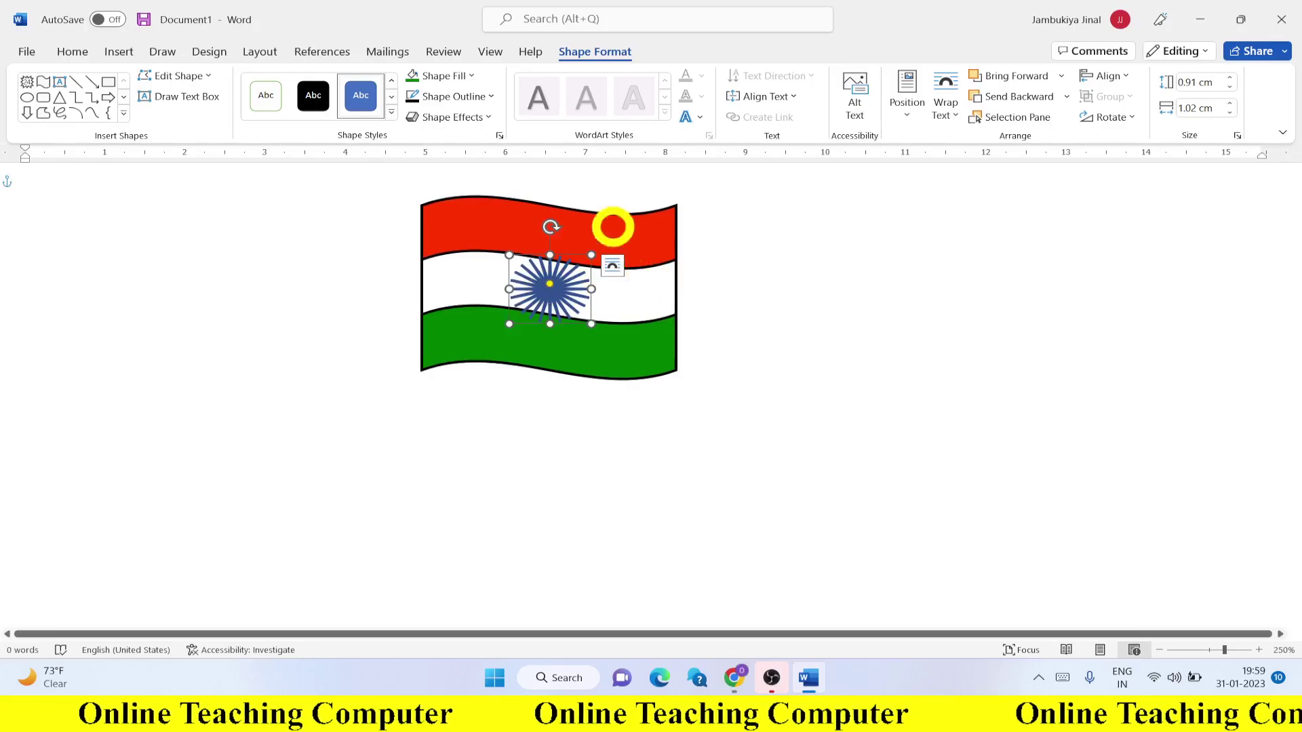
Give the star chakra a Dark Blue fill and a Dark Blue outline
{"action": "left_click", "coordinate": [450, 76]}
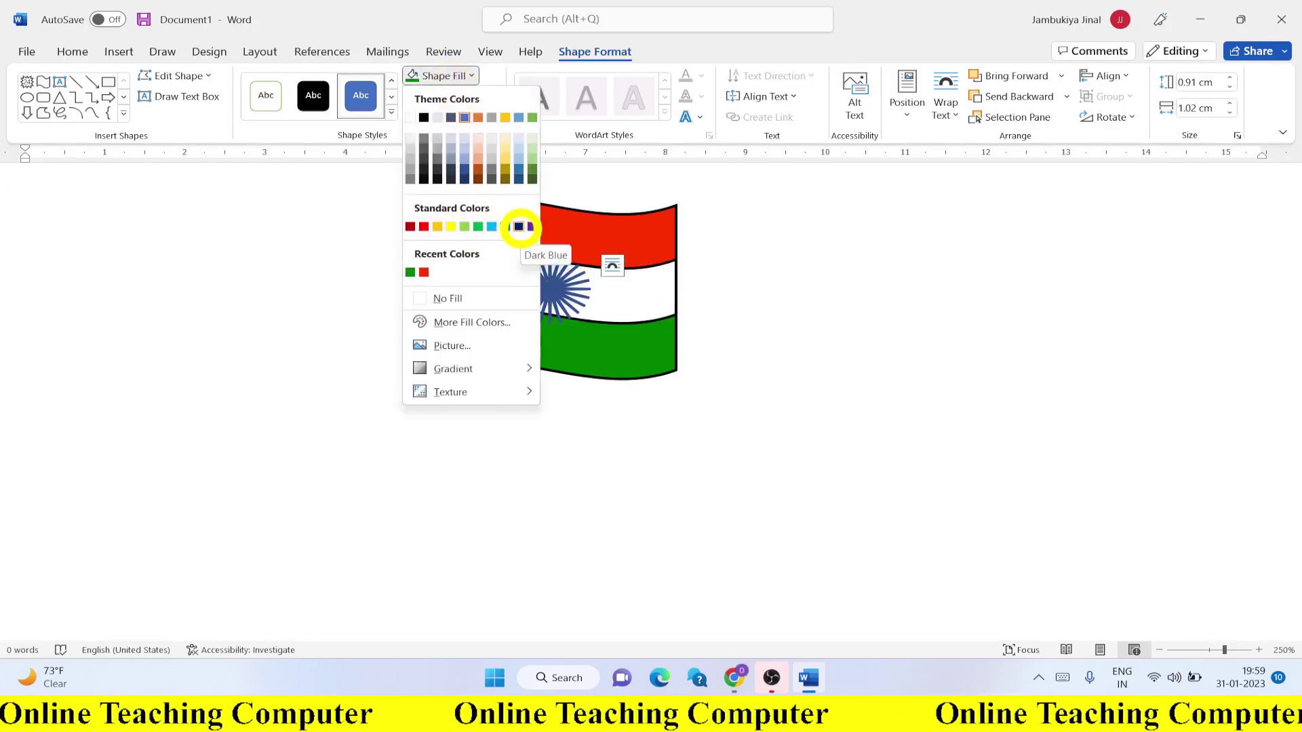
{"action": "left_click", "coordinate": [518, 226]}
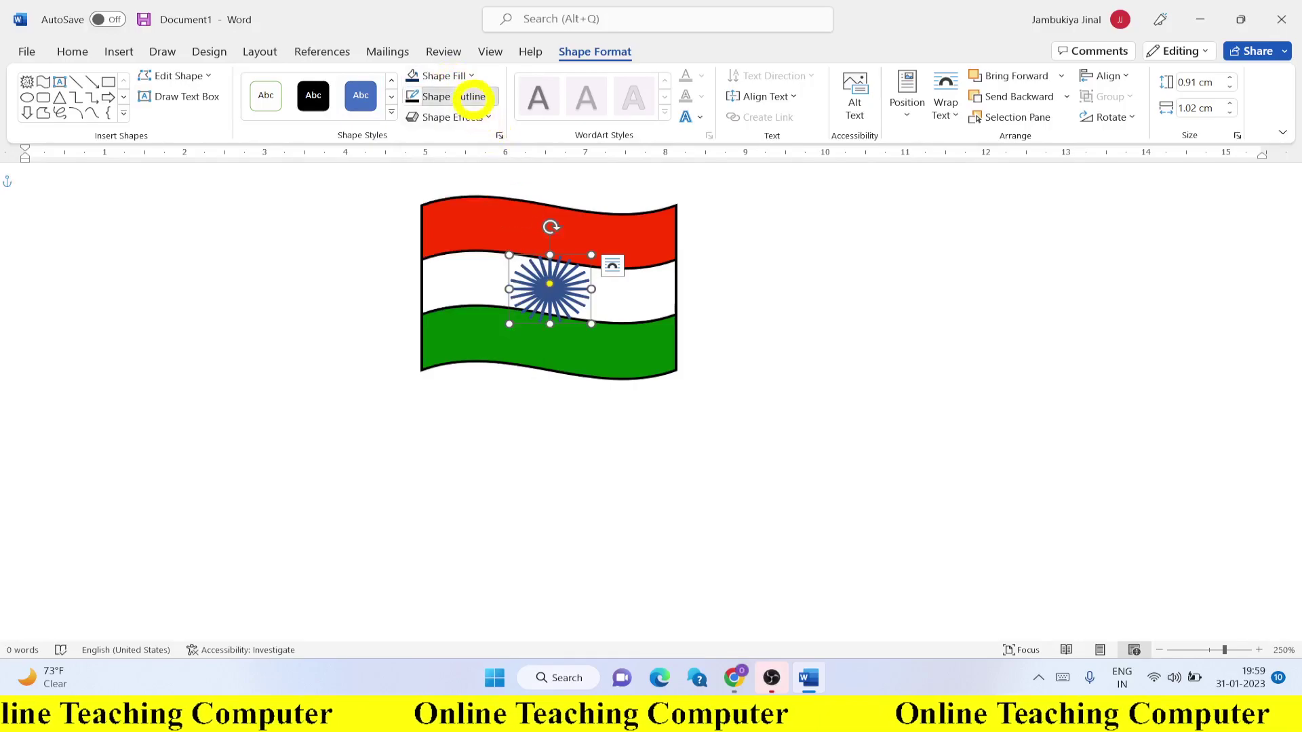
{"action": "left_click", "coordinate": [474, 96]}
{"action": "left_click", "coordinate": [517, 247]}
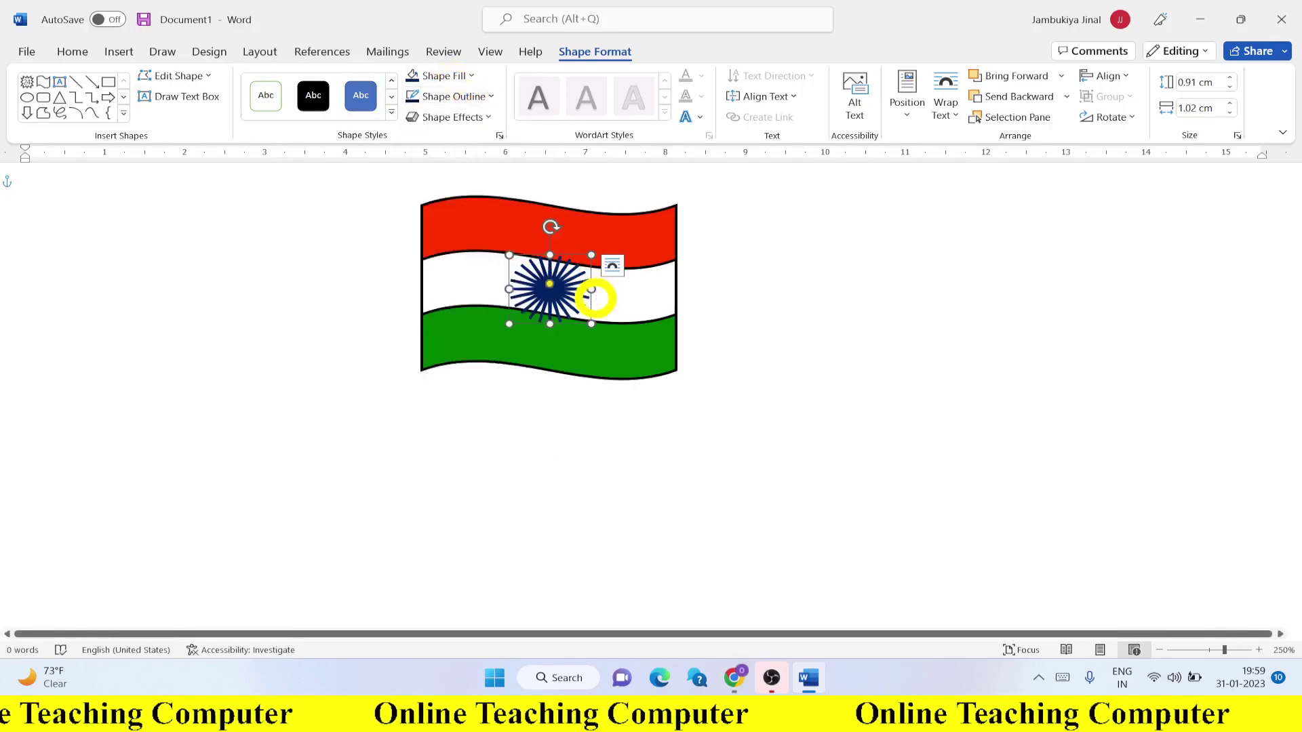
{"action": "left_click", "coordinate": [720, 311]}
Shrink the chakra to about 0.71 cm by 0.72 cm, centred in the white band
{"action": "left_click", "coordinate": [548, 292]}
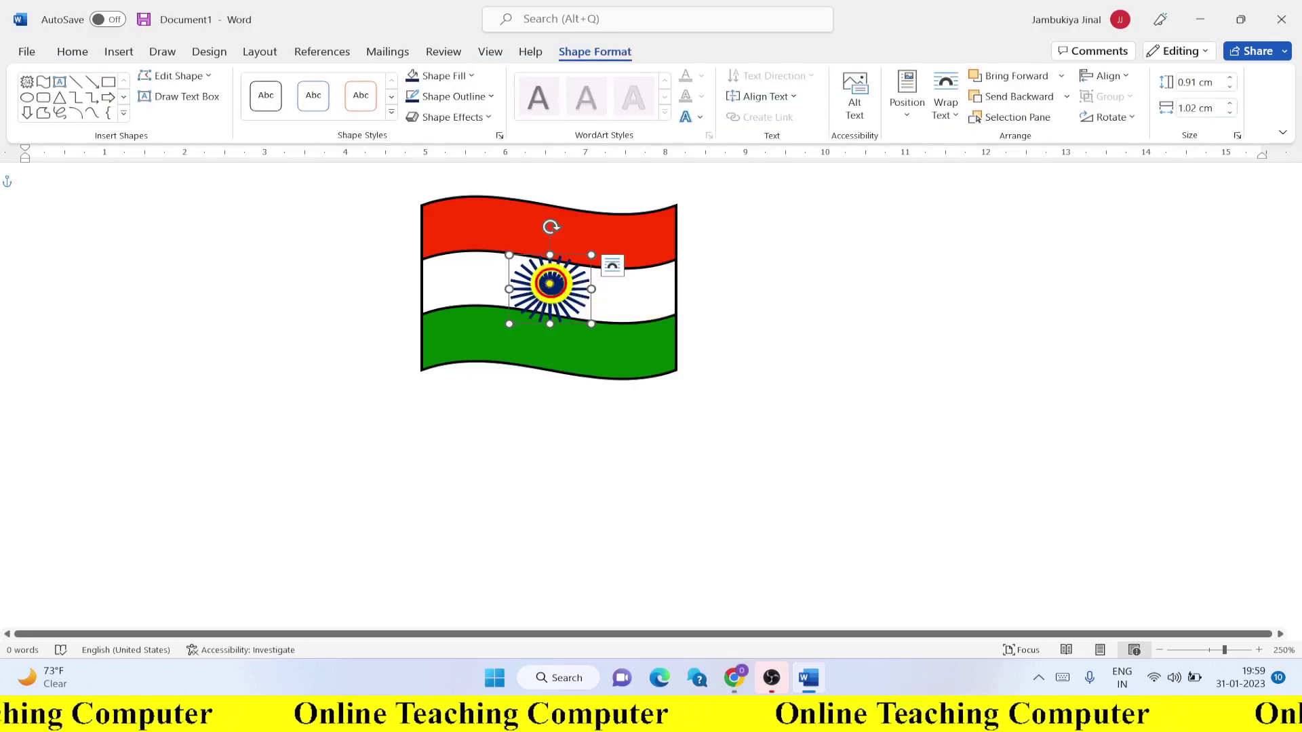
{"action": "mouse_move", "coordinate": [549, 285]}
{"action": "left_mouse_down"}
{"action": "mouse_move", "coordinate": [560, 289]}
{"action": "mouse_move", "coordinate": [541, 282]}
{"action": "left_mouse_up"}
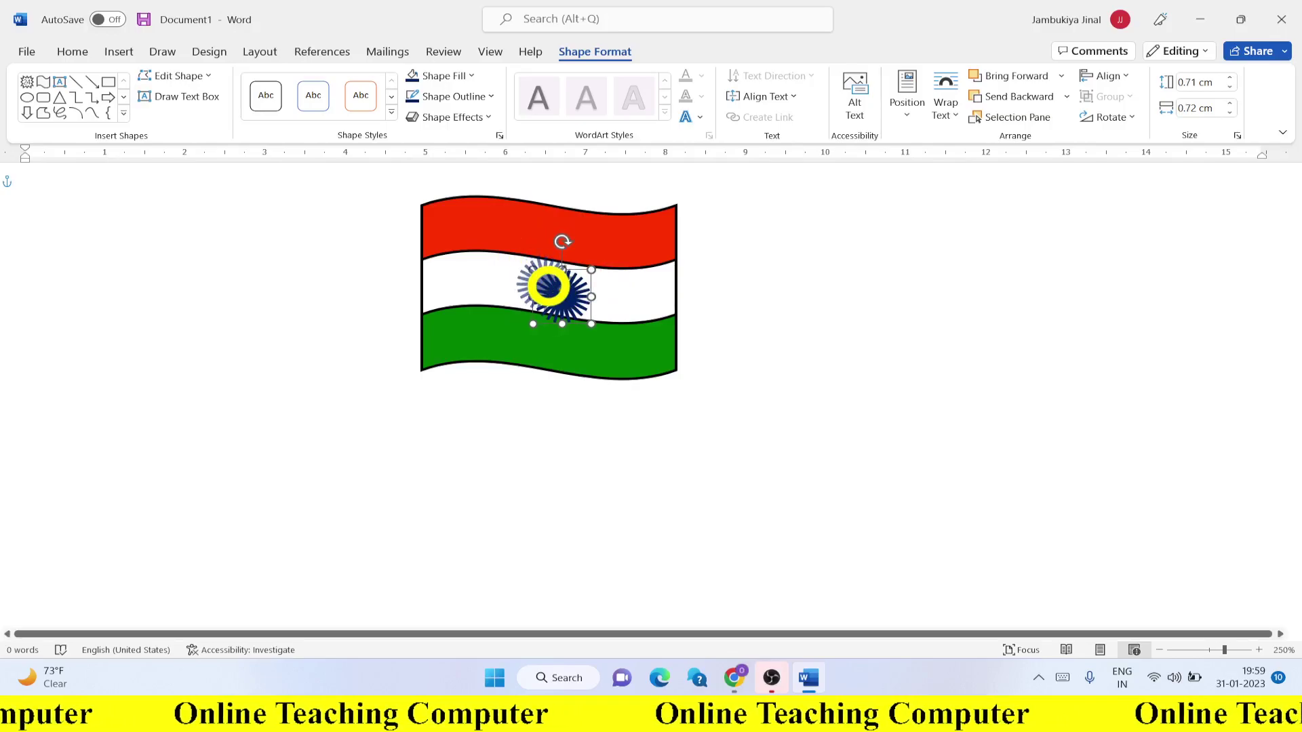
{"action": "left_click", "coordinate": [741, 312]}
{"action": "left_click", "coordinate": [557, 289]}
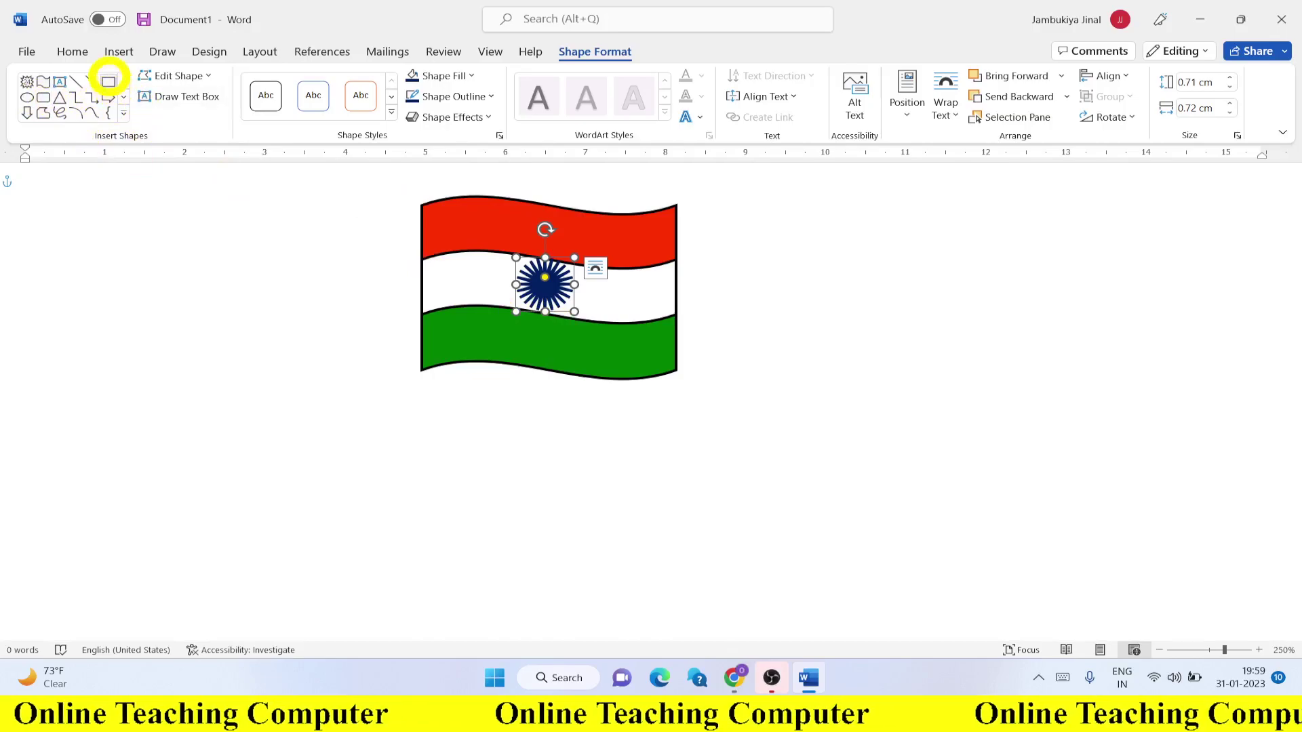
{"action": "left_click", "coordinate": [108, 82]}
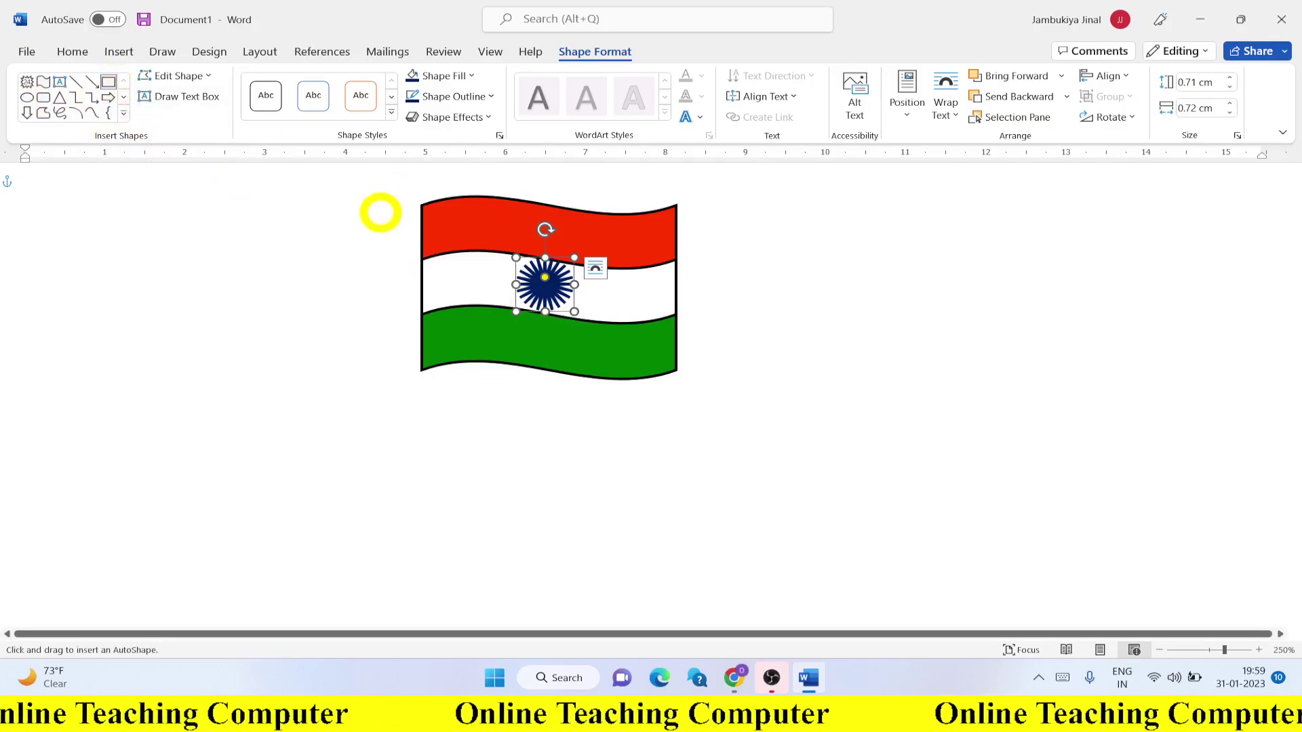
{"action": "mouse_move", "coordinate": [394, 199]}
{"action": "left_mouse_down"}
{"action": "mouse_move", "coordinate": [419, 261]}
{"action": "mouse_move", "coordinate": [421, 577]}
{"action": "left_mouse_up"}
{"action": "left_click_drag", "start_coordinate": [395, 387], "coordinate": [400, 388]}
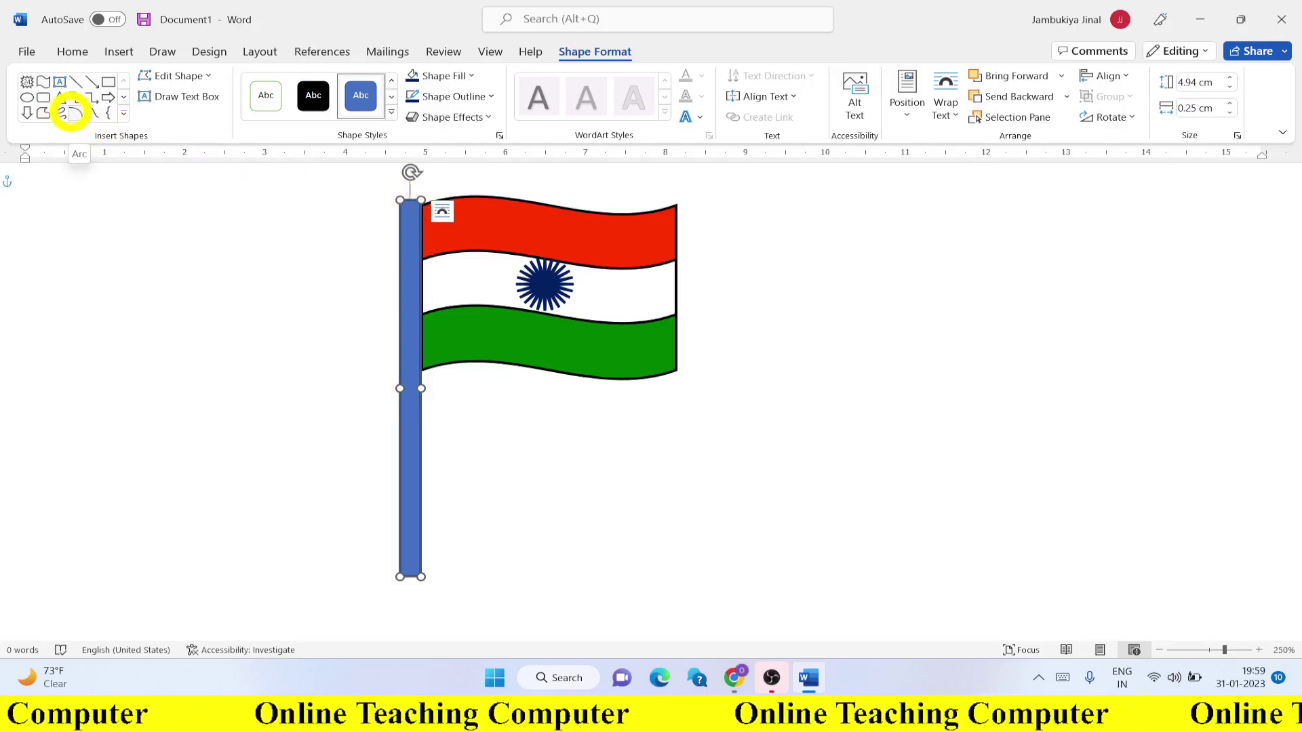
{"action": "key", "text": "Delete"}
Draw a tall thin rounded-rectangle pole from the flag's top-left corner down past the flag
{"action": "left_click", "coordinate": [121, 53]}
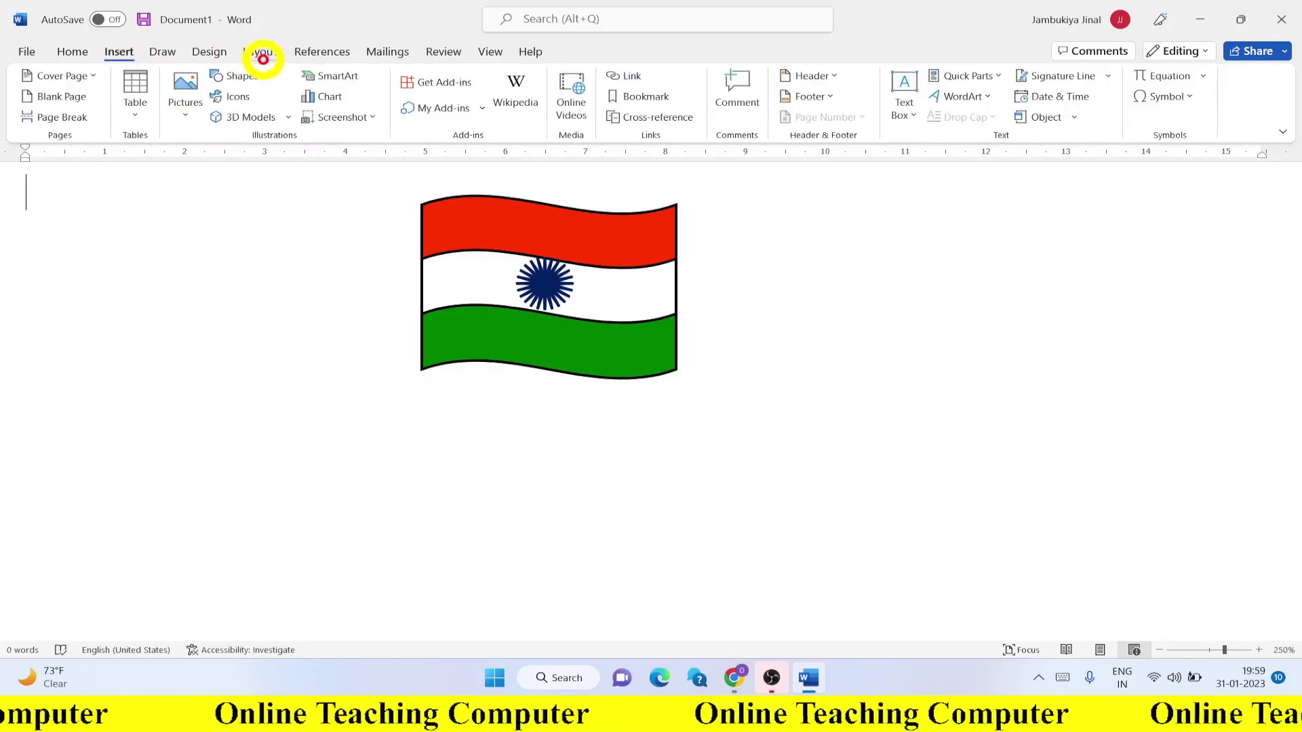
{"action": "left_click", "coordinate": [263, 75]}
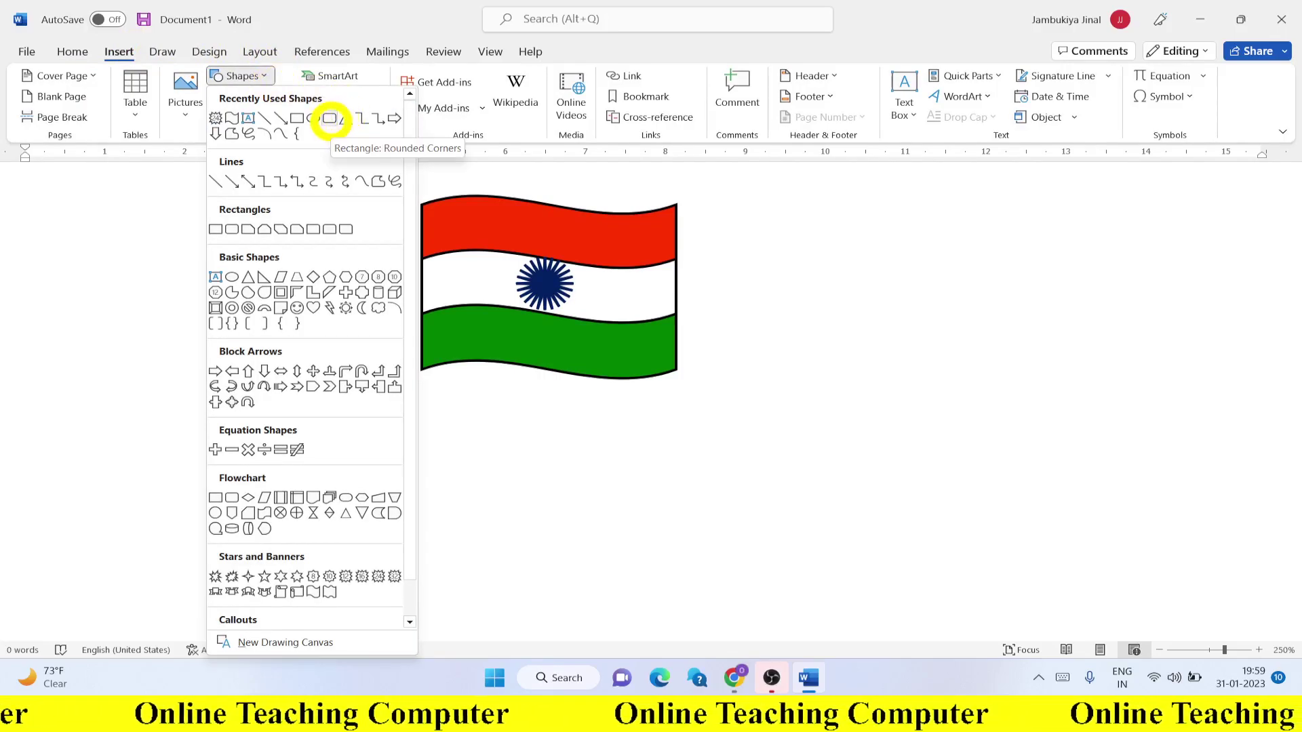
{"action": "left_click", "coordinate": [329, 118]}
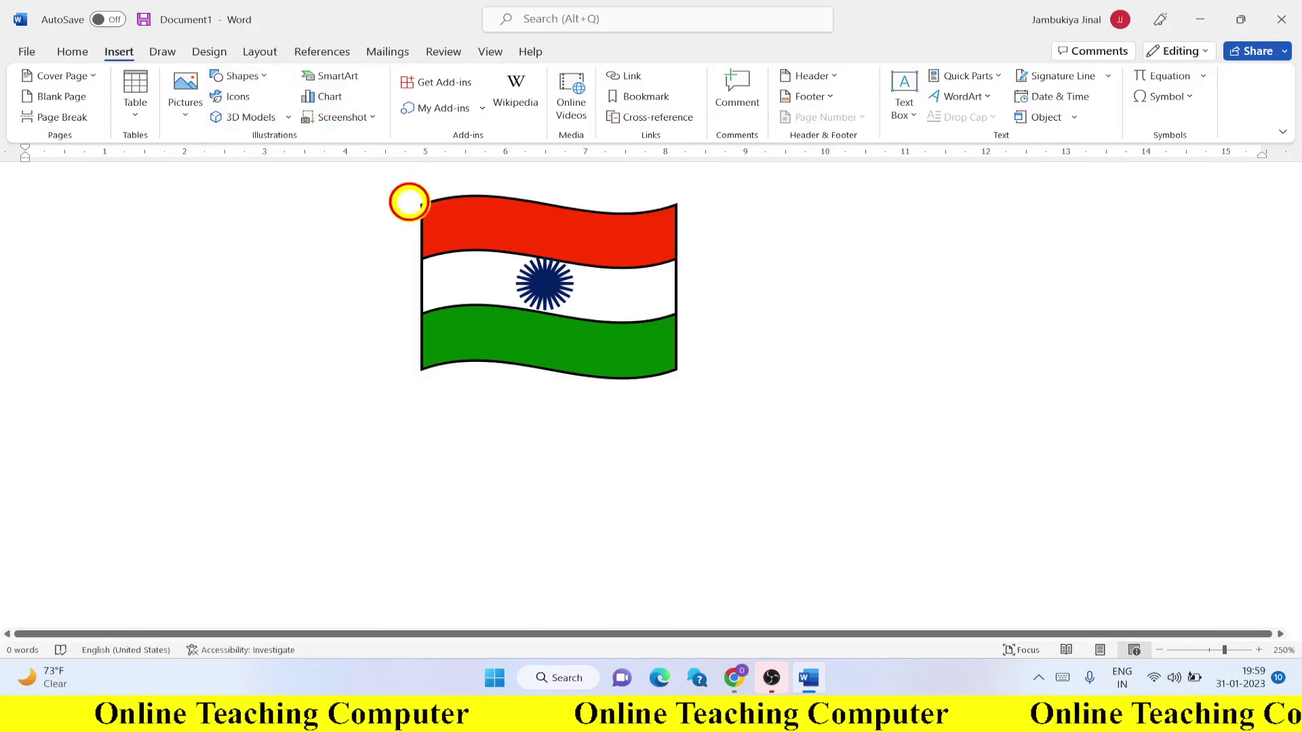
{"action": "left_click_drag", "start_coordinate": [408, 201], "coordinate": [415, 582]}
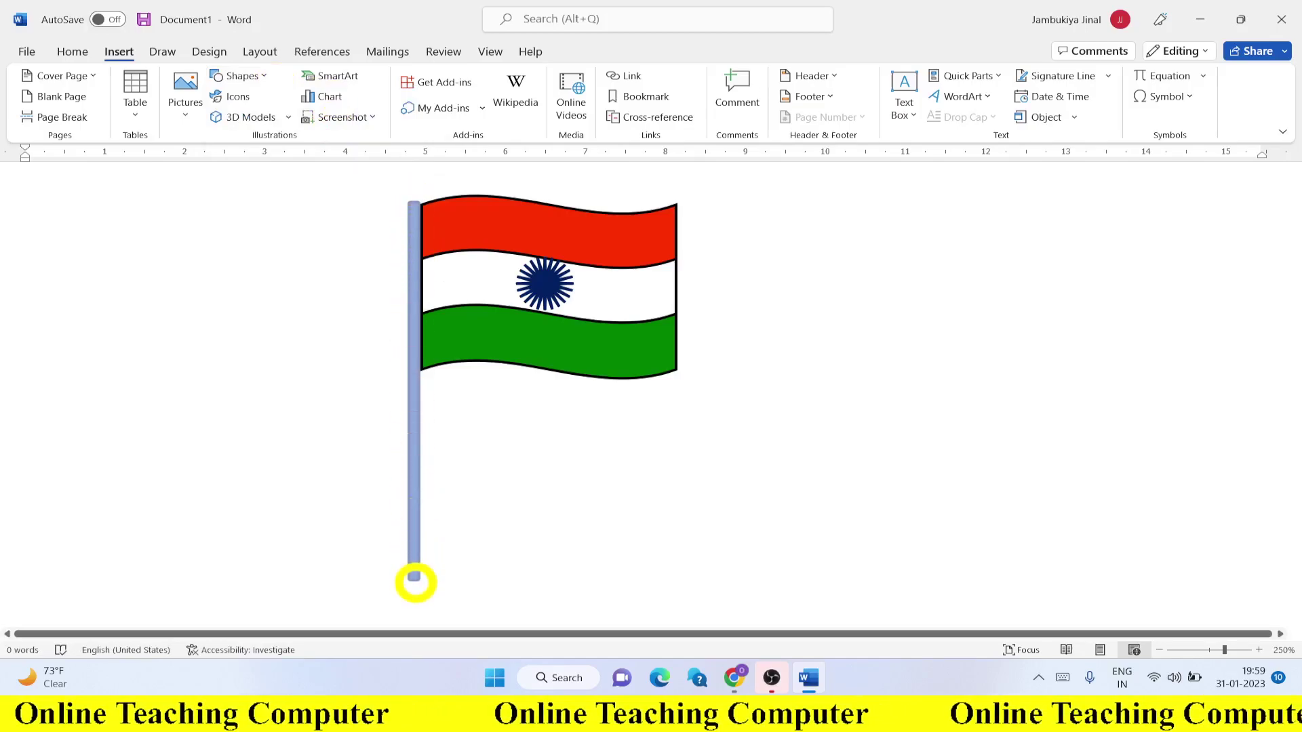
{"action": "left_click_drag", "start_coordinate": [415, 581], "coordinate": [415, 581]}
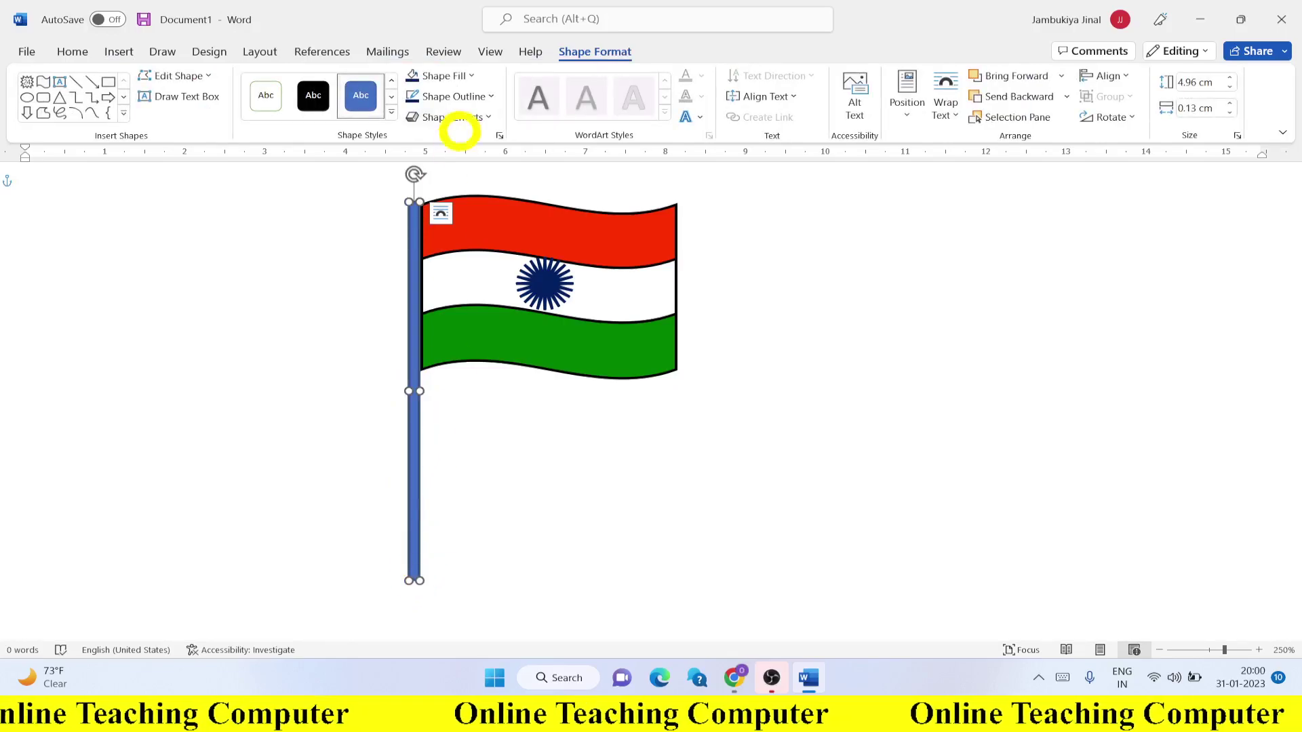
Fill the pole brown with a black outline and nudge it right against the flag
{"action": "left_click", "coordinate": [465, 76]}
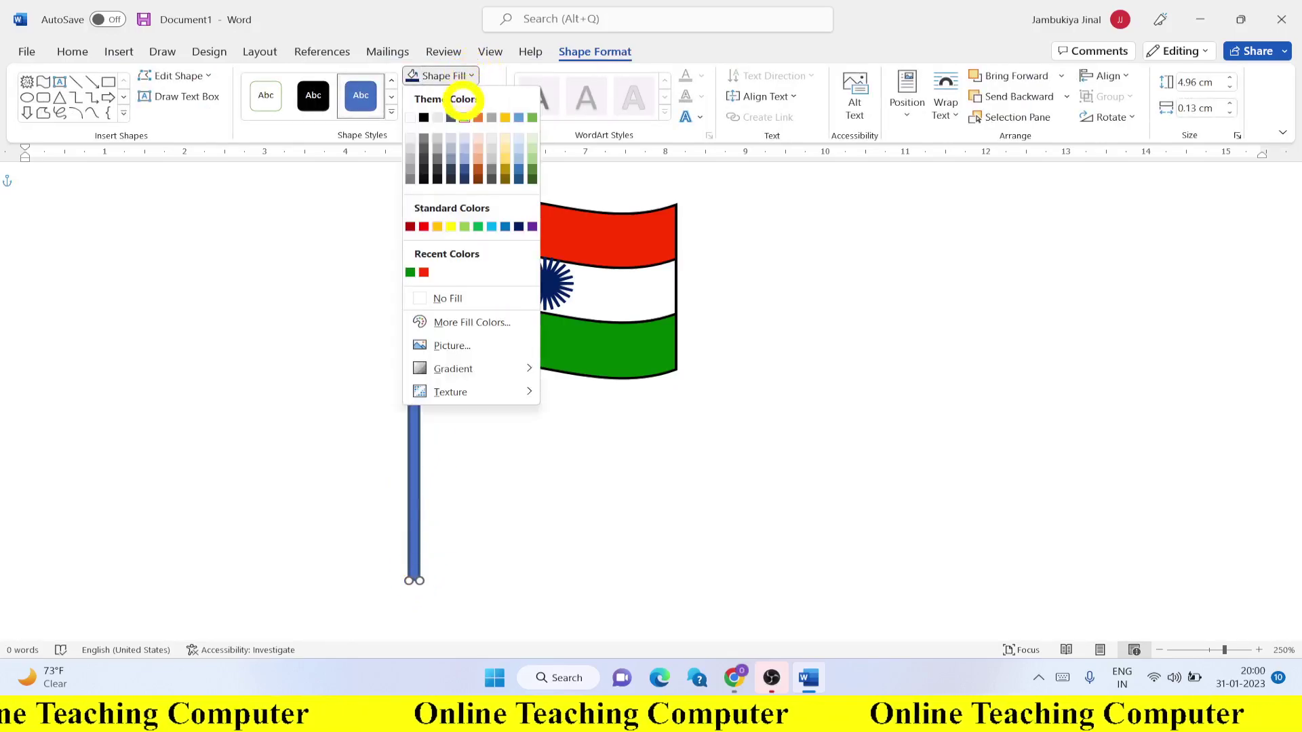
{"action": "left_click", "coordinate": [478, 178]}
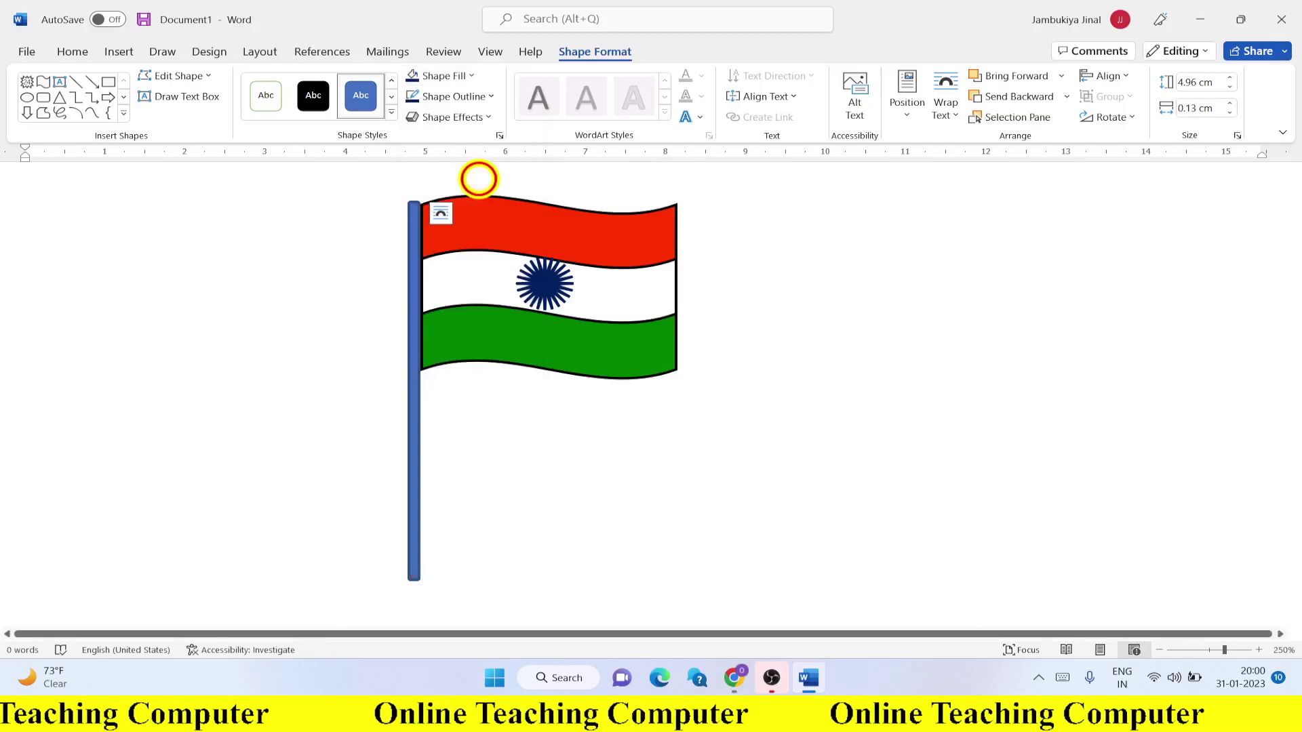
{"action": "left_click", "coordinate": [465, 76]}
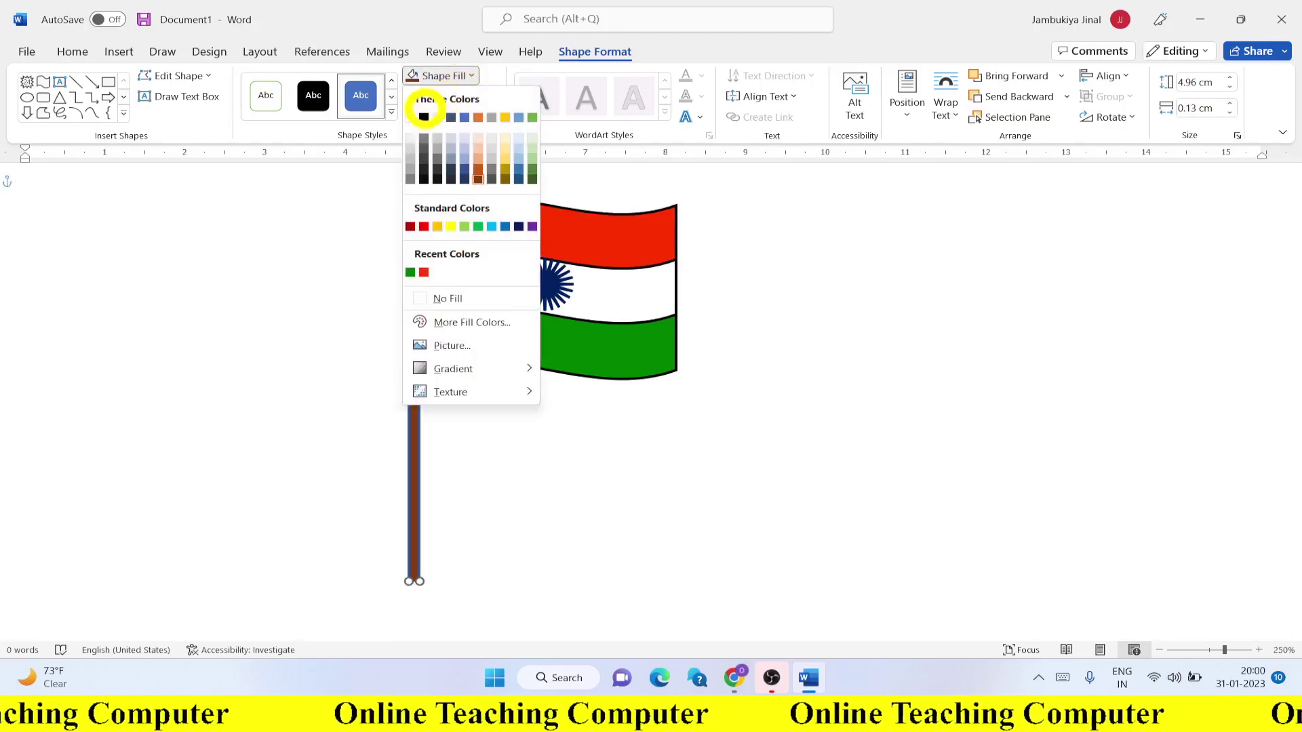
{"action": "left_click", "coordinate": [425, 116]}
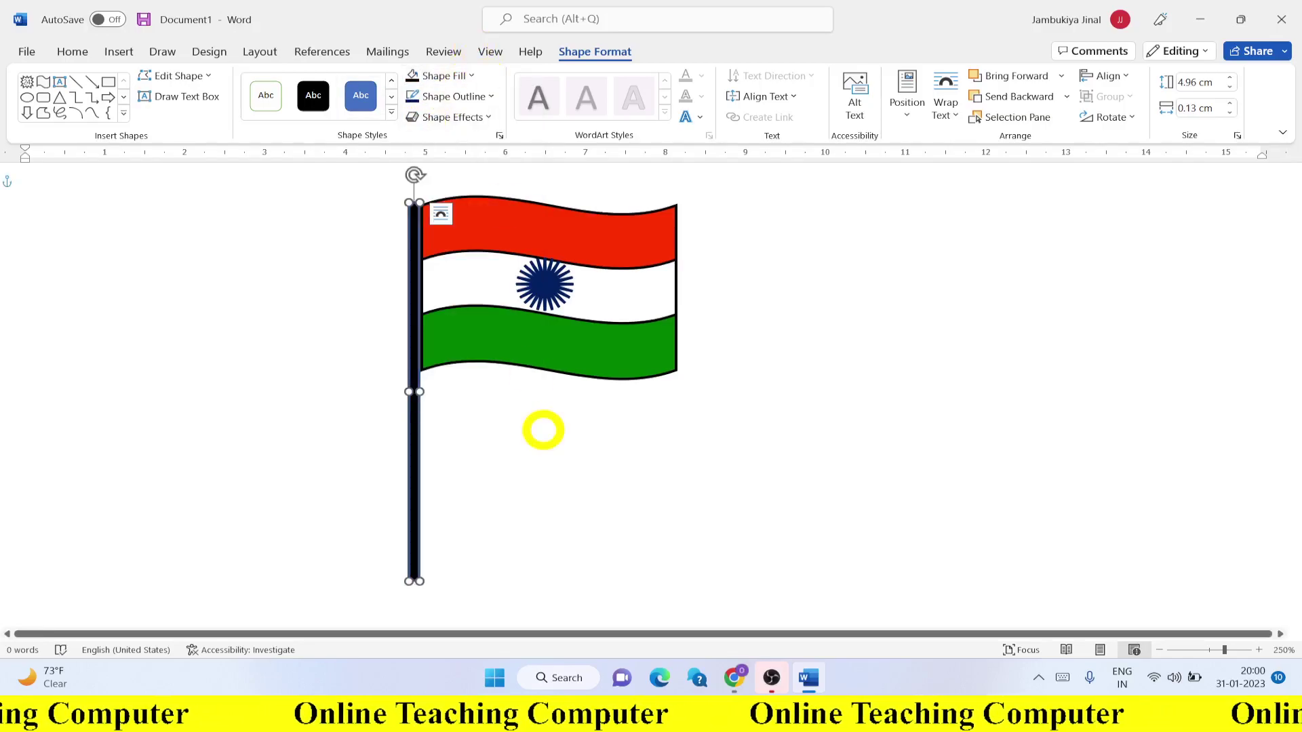
{"action": "left_click", "coordinate": [541, 426]}
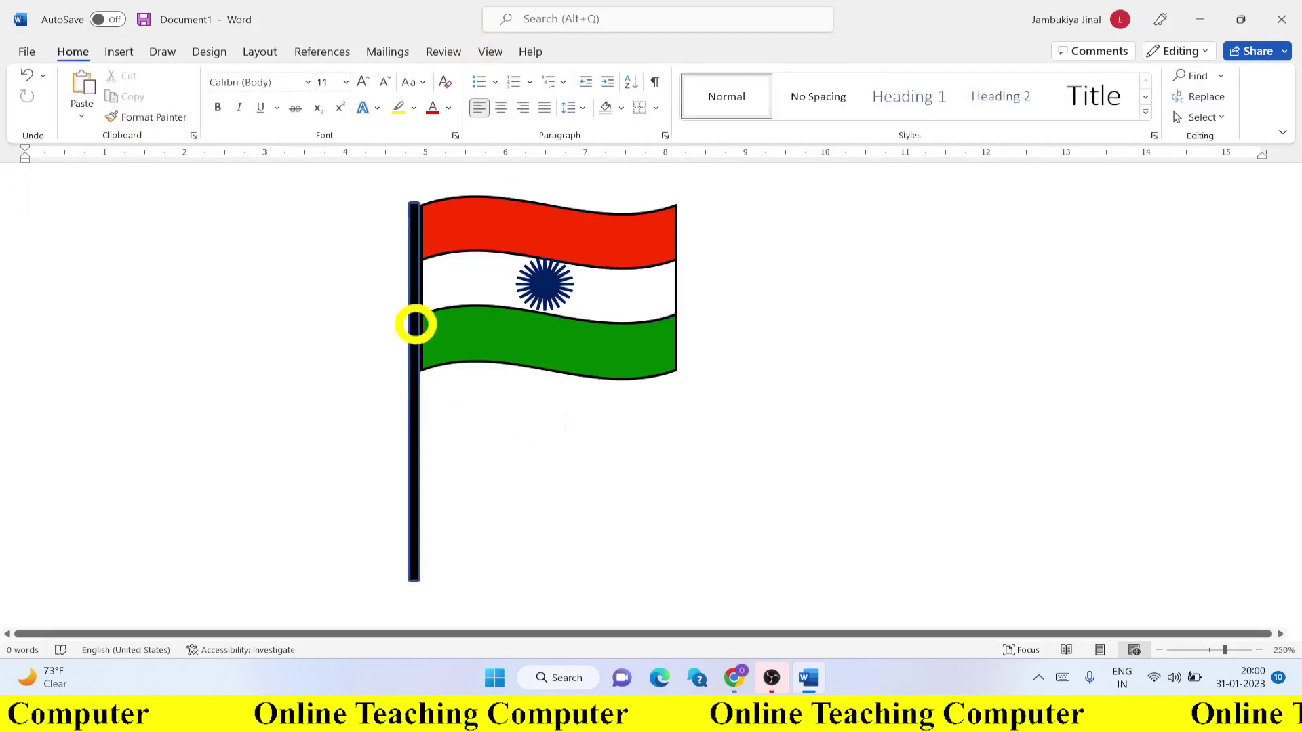
{"action": "left_click", "coordinate": [415, 319]}
{"action": "left_click", "coordinate": [473, 96]}
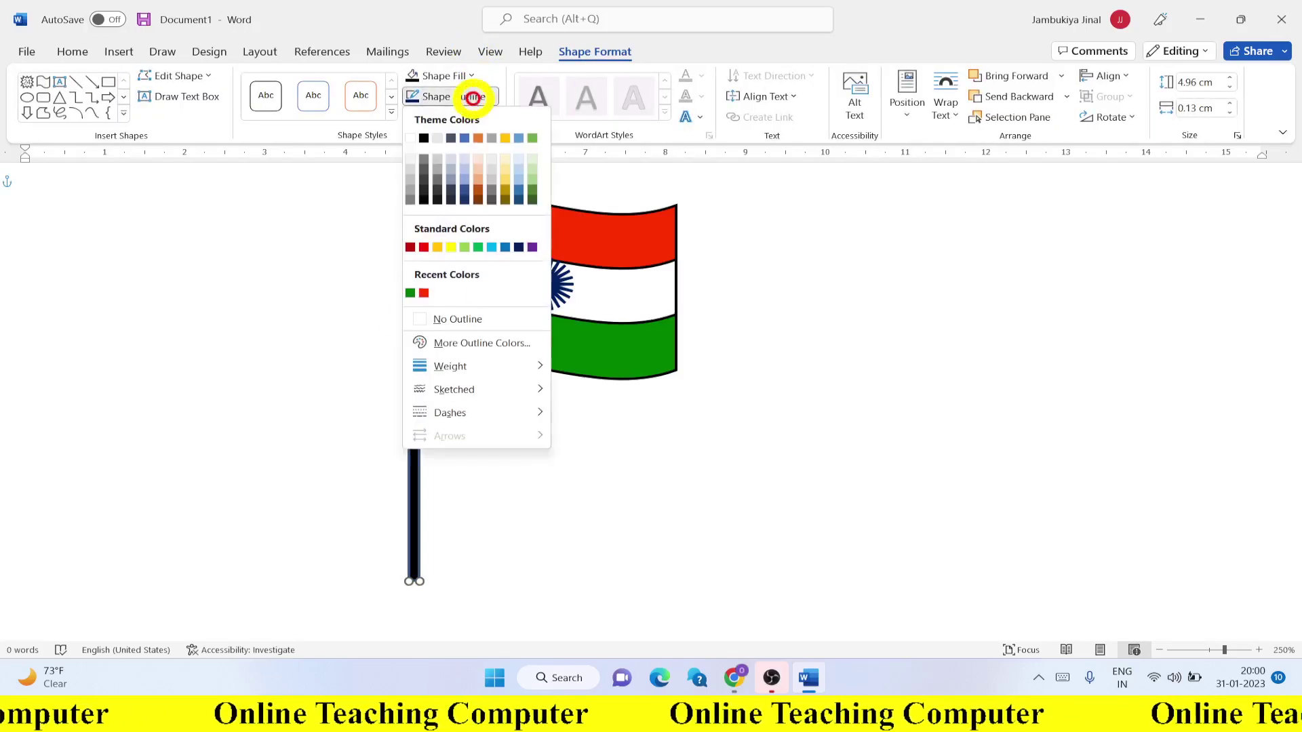
{"action": "left_click", "coordinate": [426, 134]}
{"action": "left_click", "coordinate": [467, 77]}
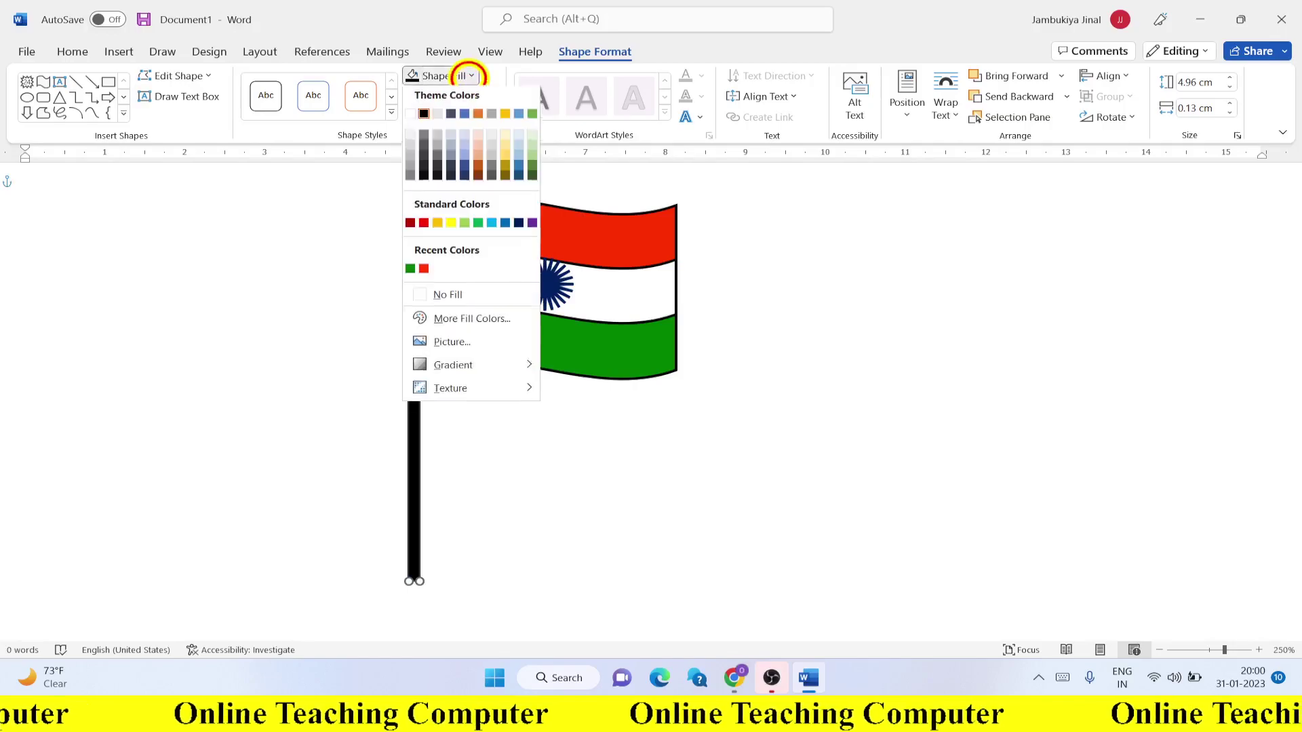
{"action": "left_click", "coordinate": [478, 178]}
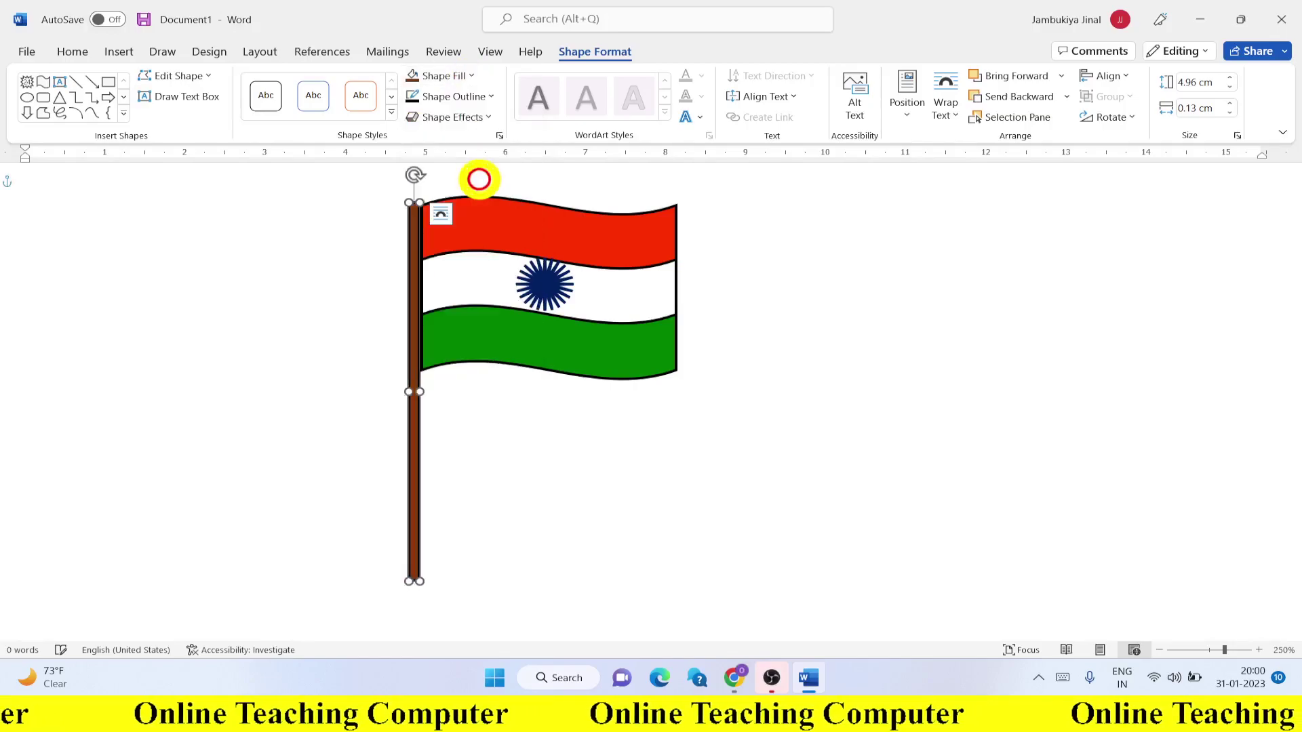
{"action": "left_click", "coordinate": [445, 448]}
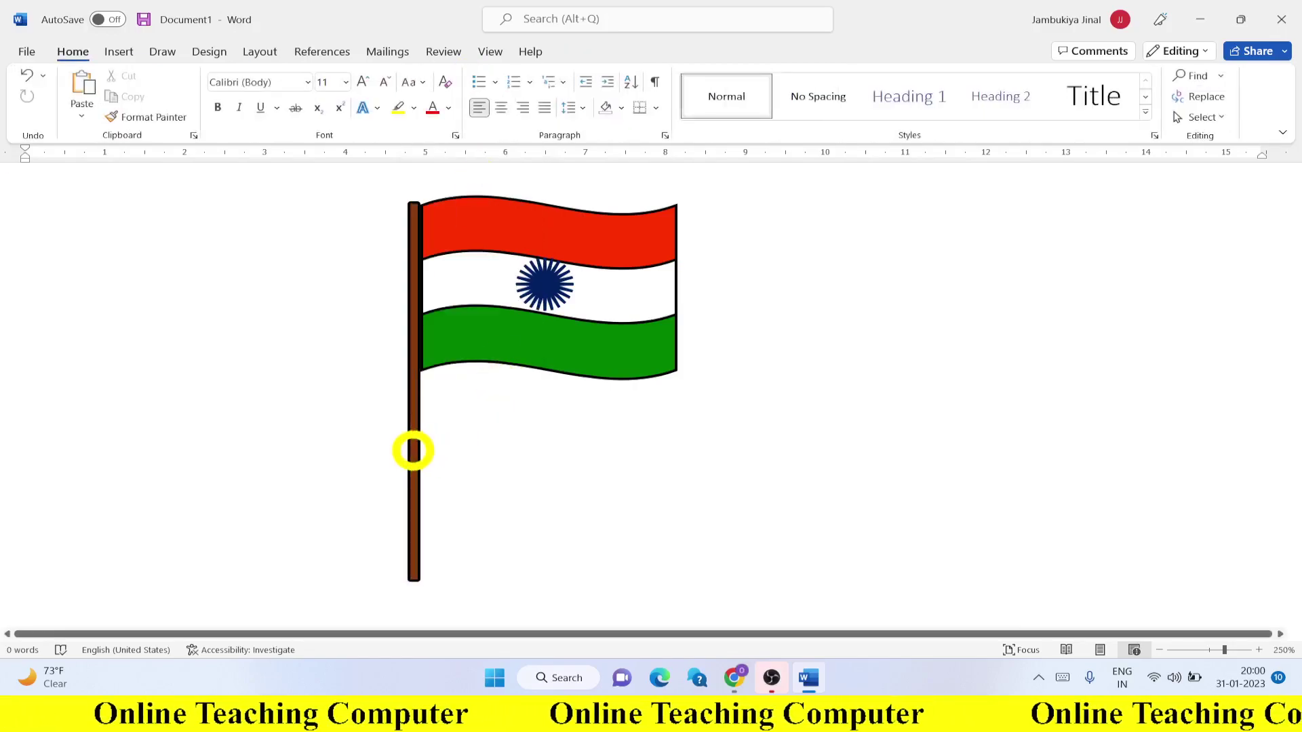
{"action": "left_click", "coordinate": [414, 449]}
{"action": "key", "text": "Right"}
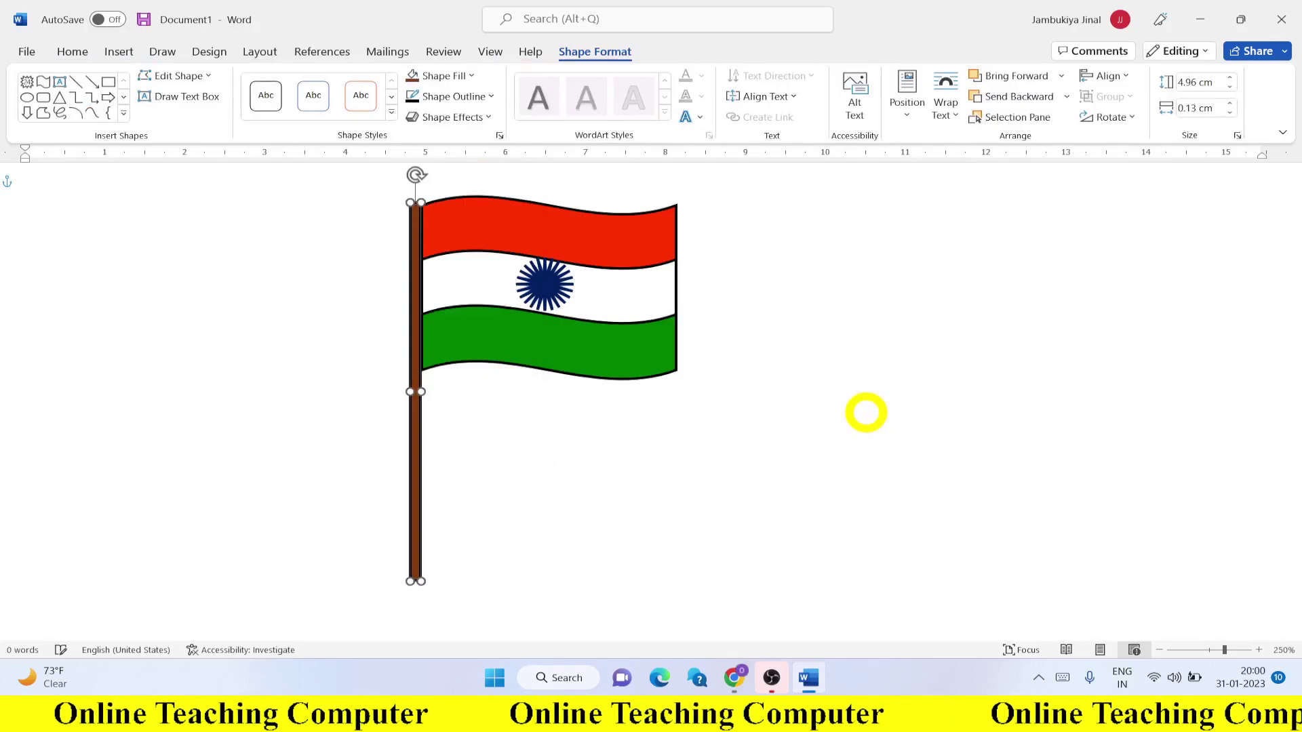
{"action": "key", "text": "Right"}
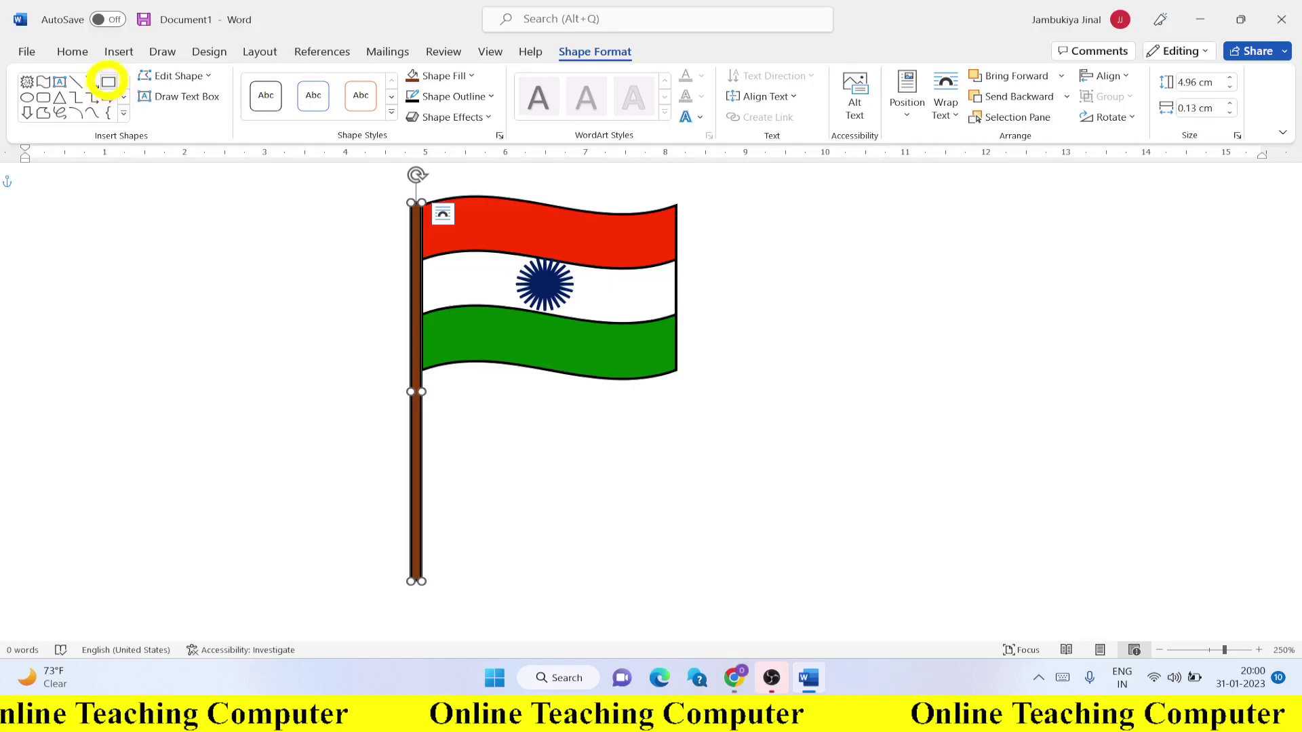
Draw a black rectangle as the first base step at the foot of the pole
{"action": "left_click", "coordinate": [107, 82]}
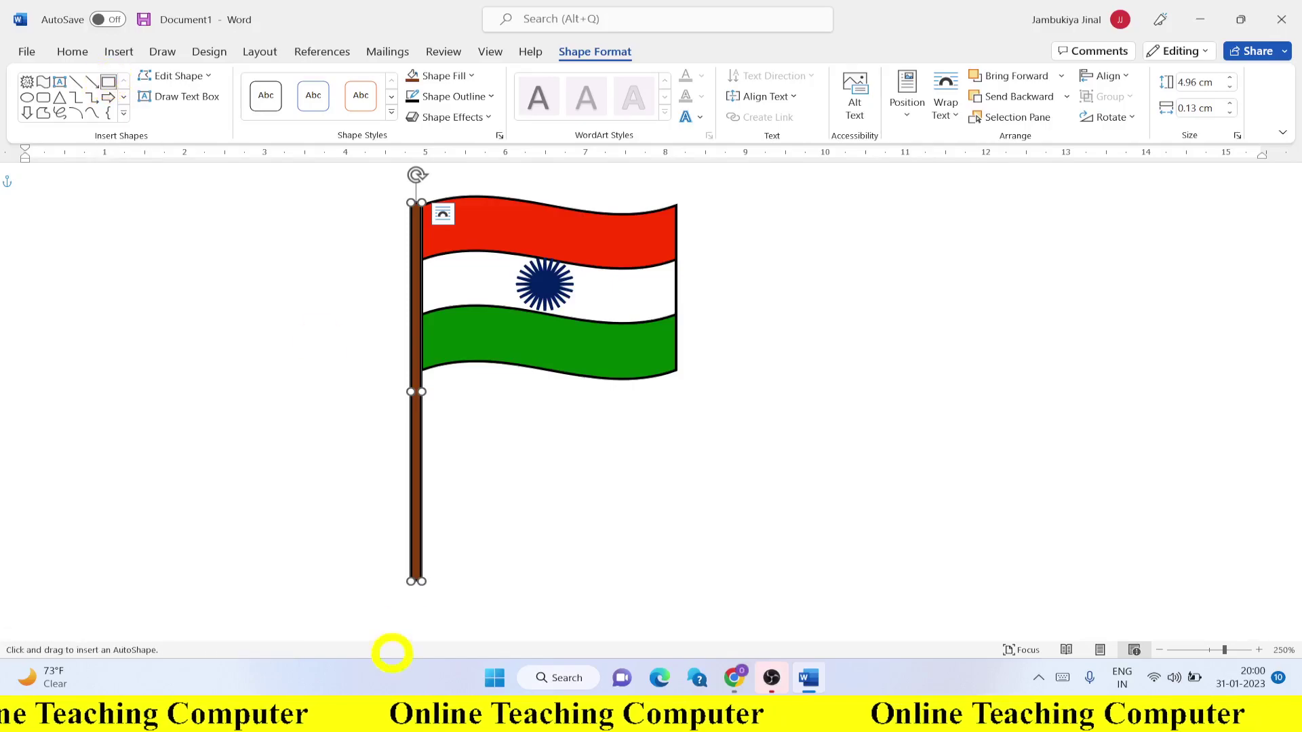
{"action": "left_click_drag", "start_coordinate": [323, 563], "coordinate": [526, 624]}
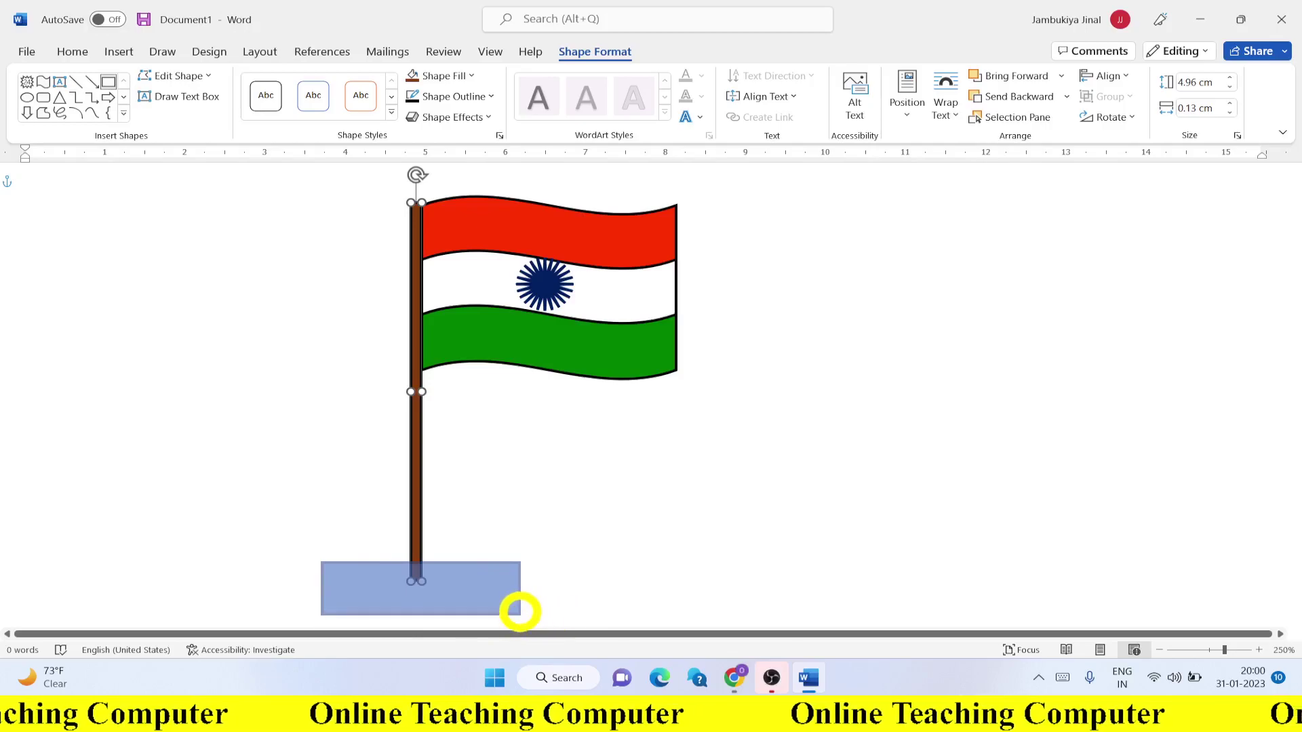
{"action": "left_click_drag", "start_coordinate": [526, 624], "coordinate": [521, 609]}
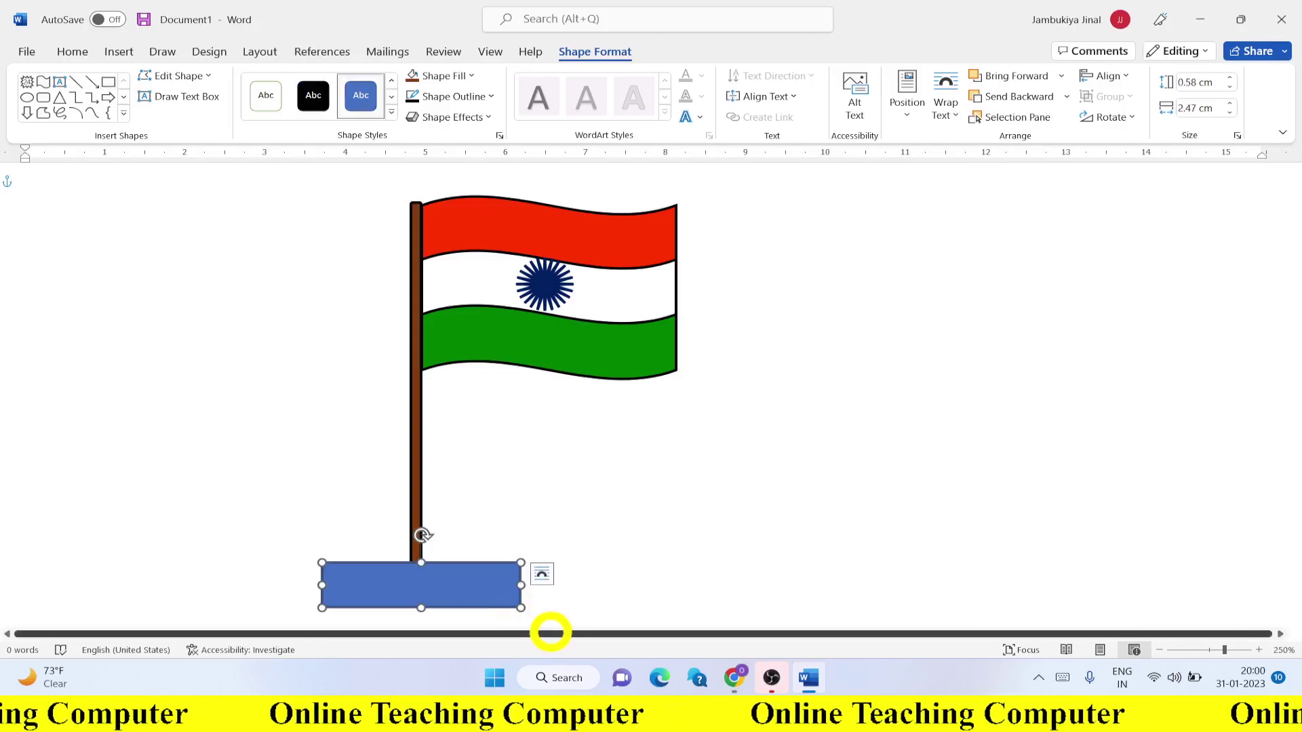
{"action": "left_click", "coordinate": [460, 77]}
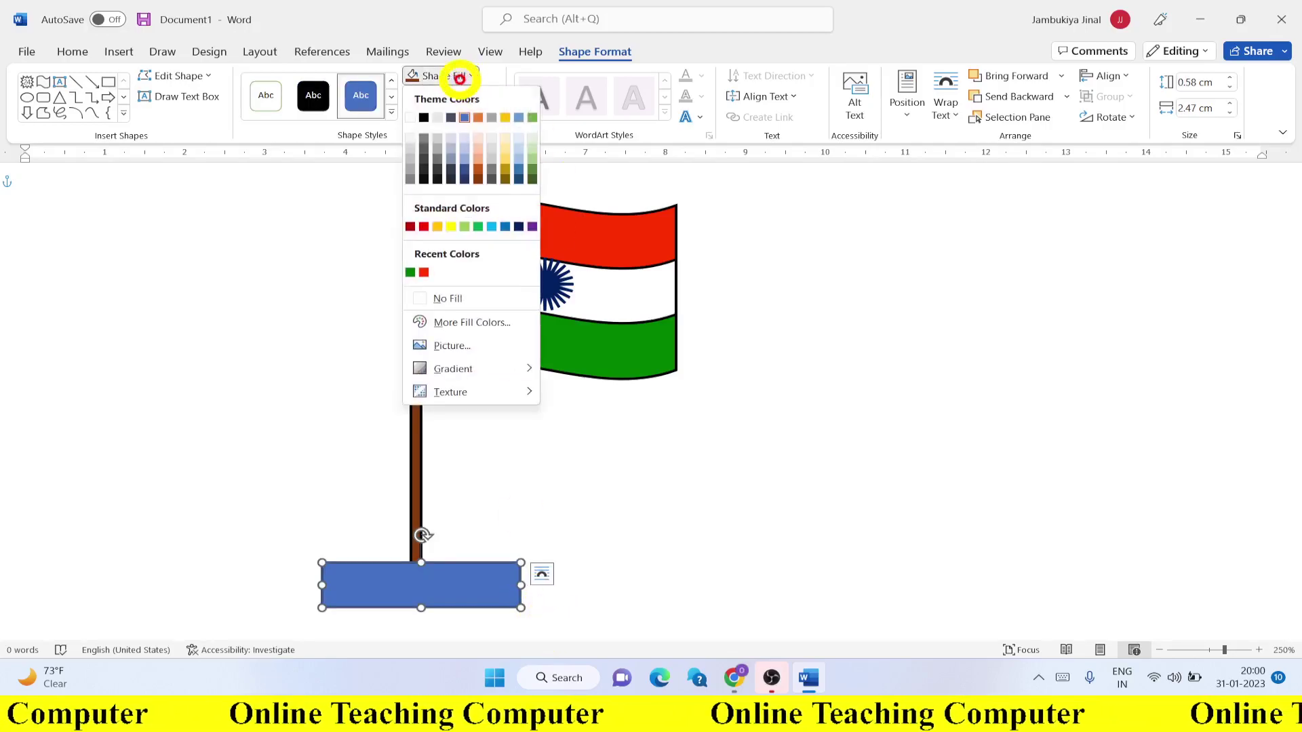
{"action": "left_click", "coordinate": [428, 117]}
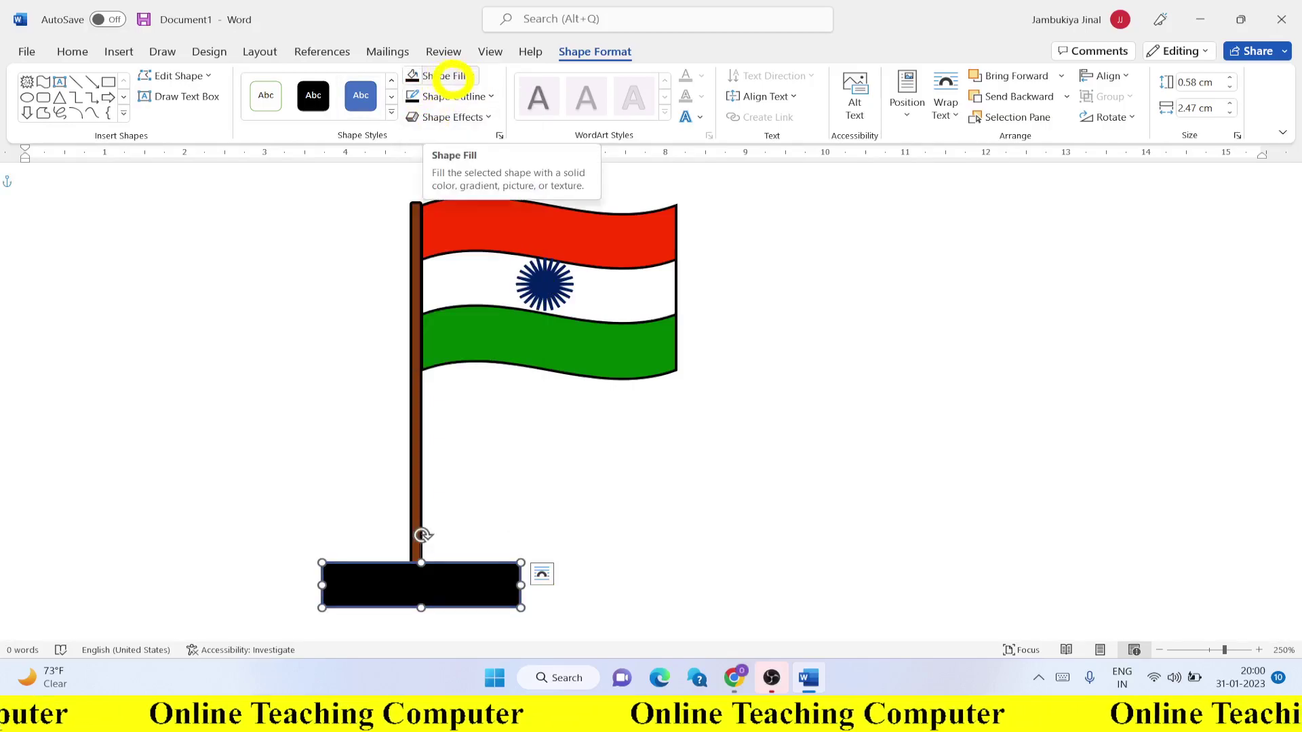
Add a wider black rectangle beneath the first step, sized to 0.53 cm by 3.09 cm
{"action": "left_click", "coordinate": [109, 81]}
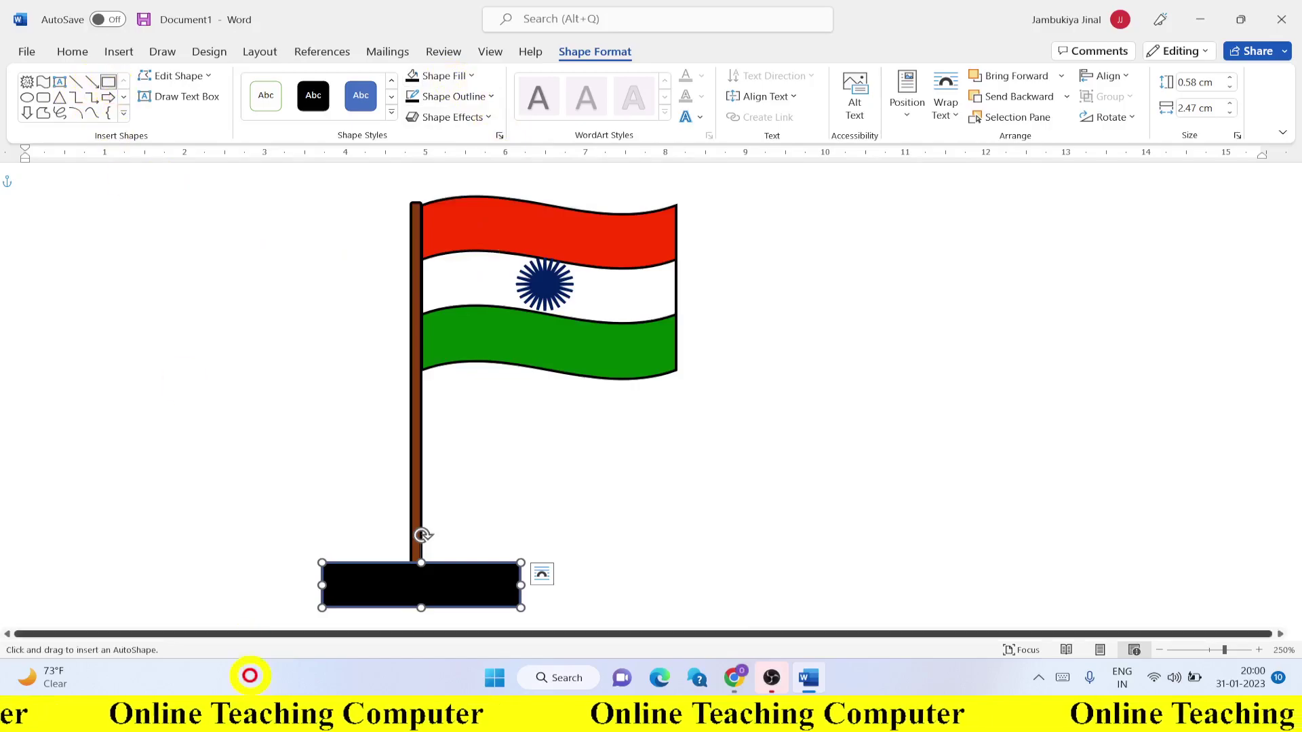
{"action": "left_click_drag", "start_coordinate": [262, 592], "coordinate": [570, 658]}
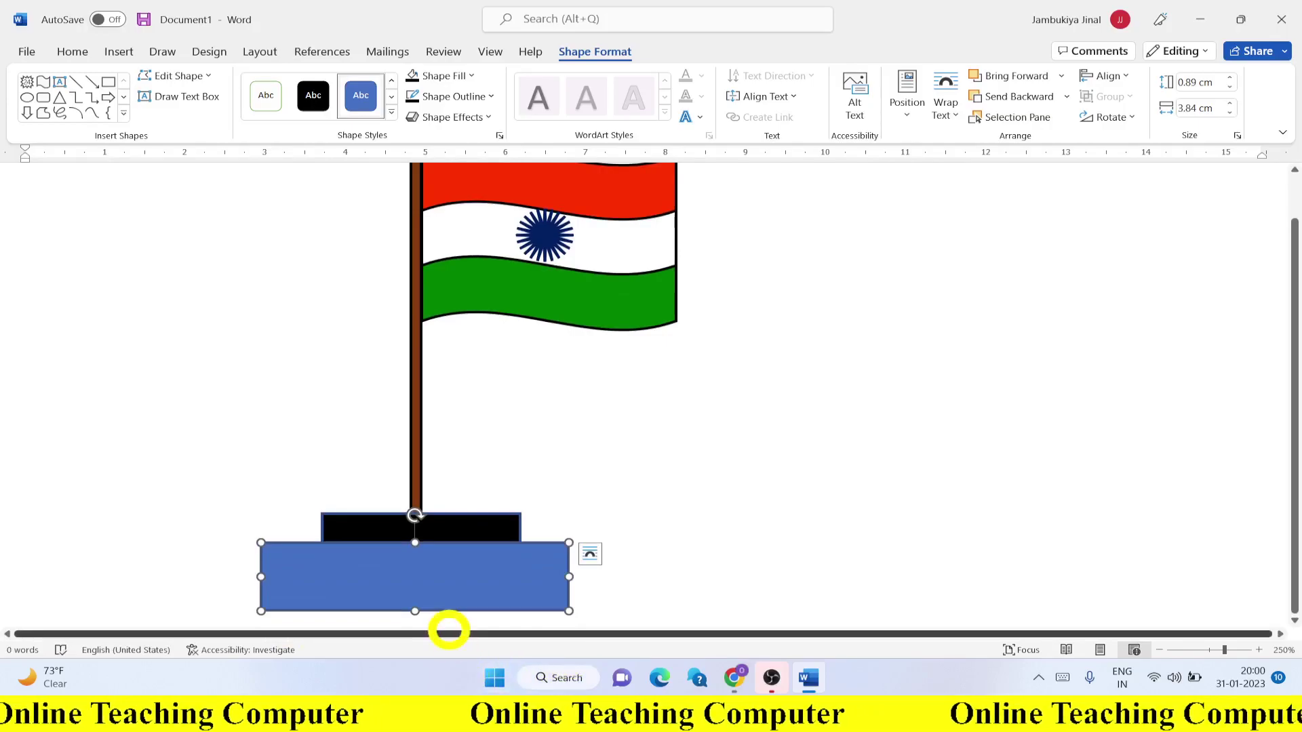
{"action": "left_click_drag", "start_coordinate": [414, 611], "coordinate": [418, 583]}
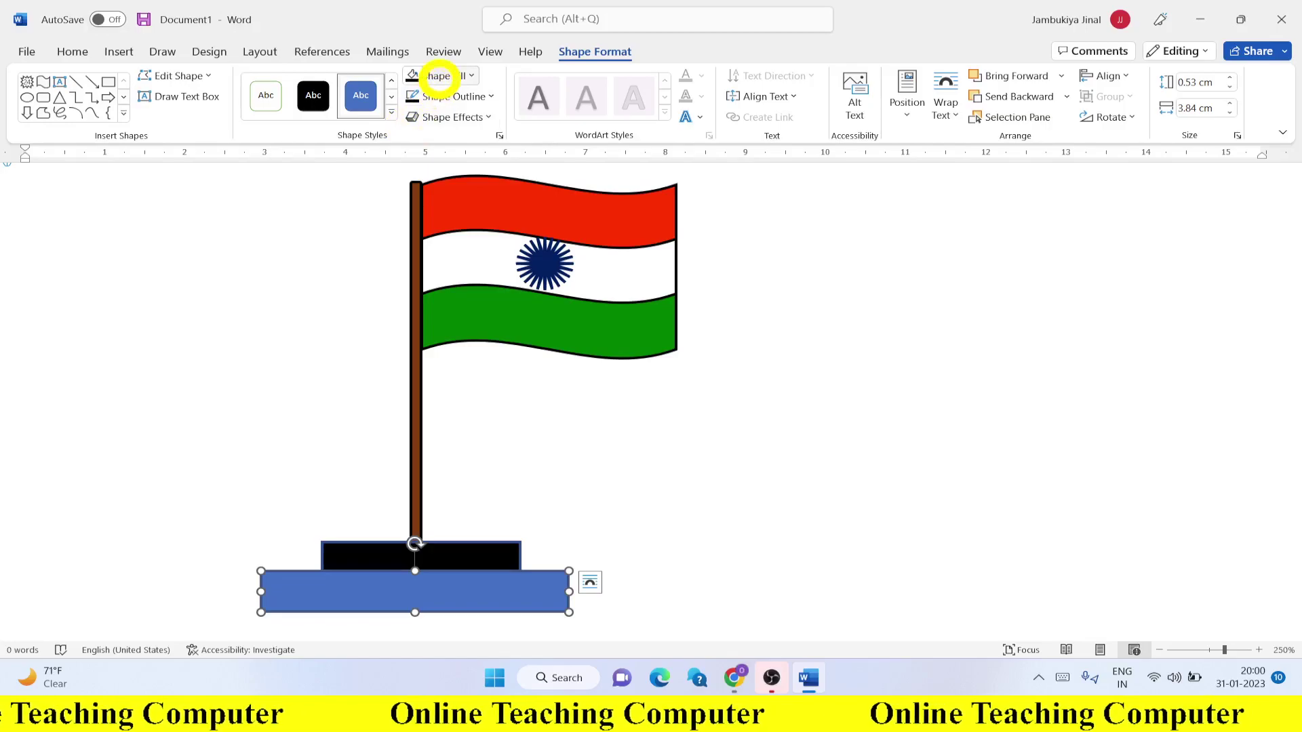
{"action": "left_click", "coordinate": [439, 76]}
{"action": "left_click", "coordinate": [423, 117]}
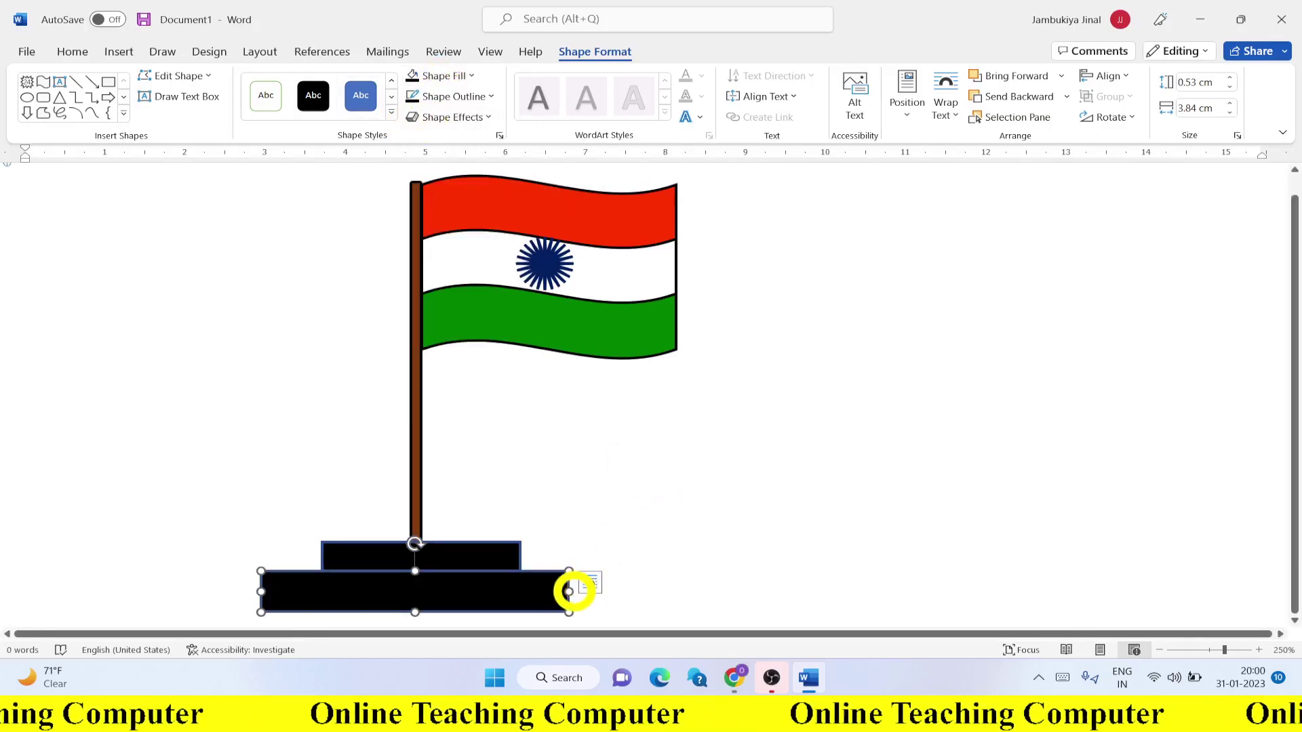
{"action": "left_click_drag", "start_coordinate": [569, 592], "coordinate": [550, 592]}
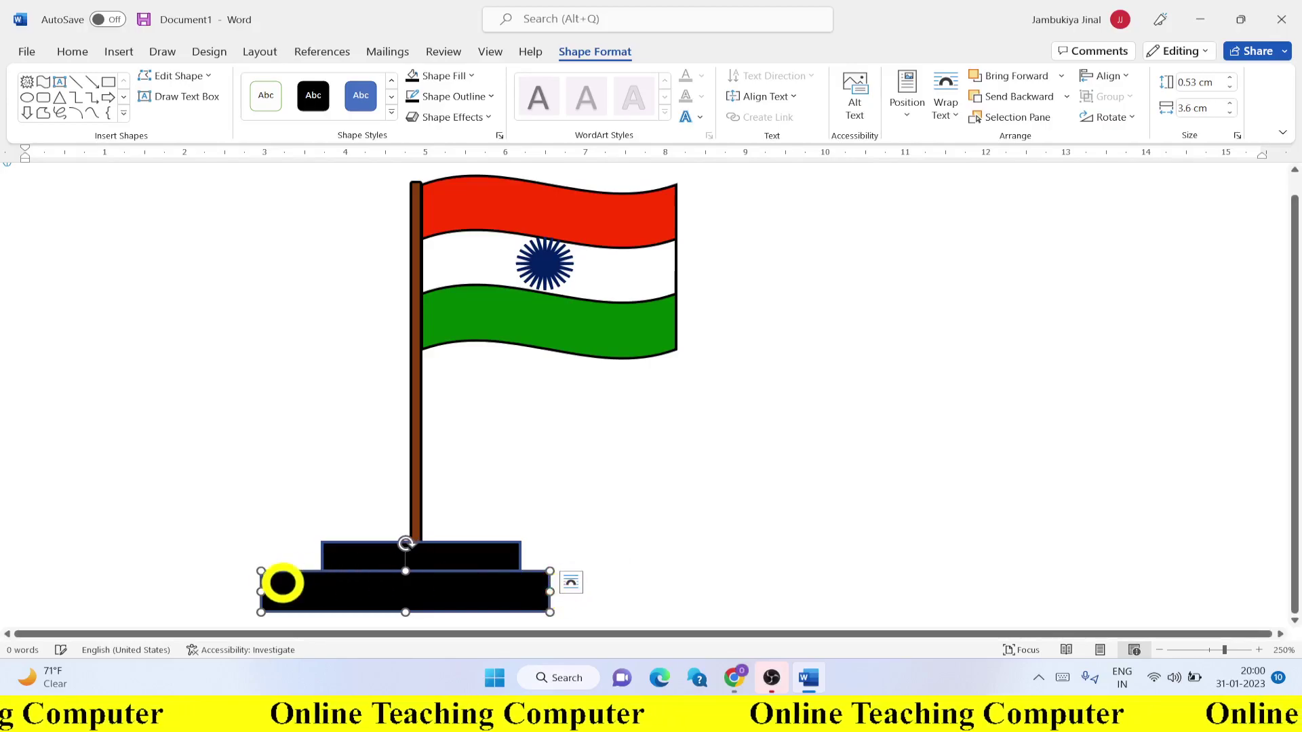
{"action": "left_click_drag", "start_coordinate": [262, 592], "coordinate": [301, 592]}
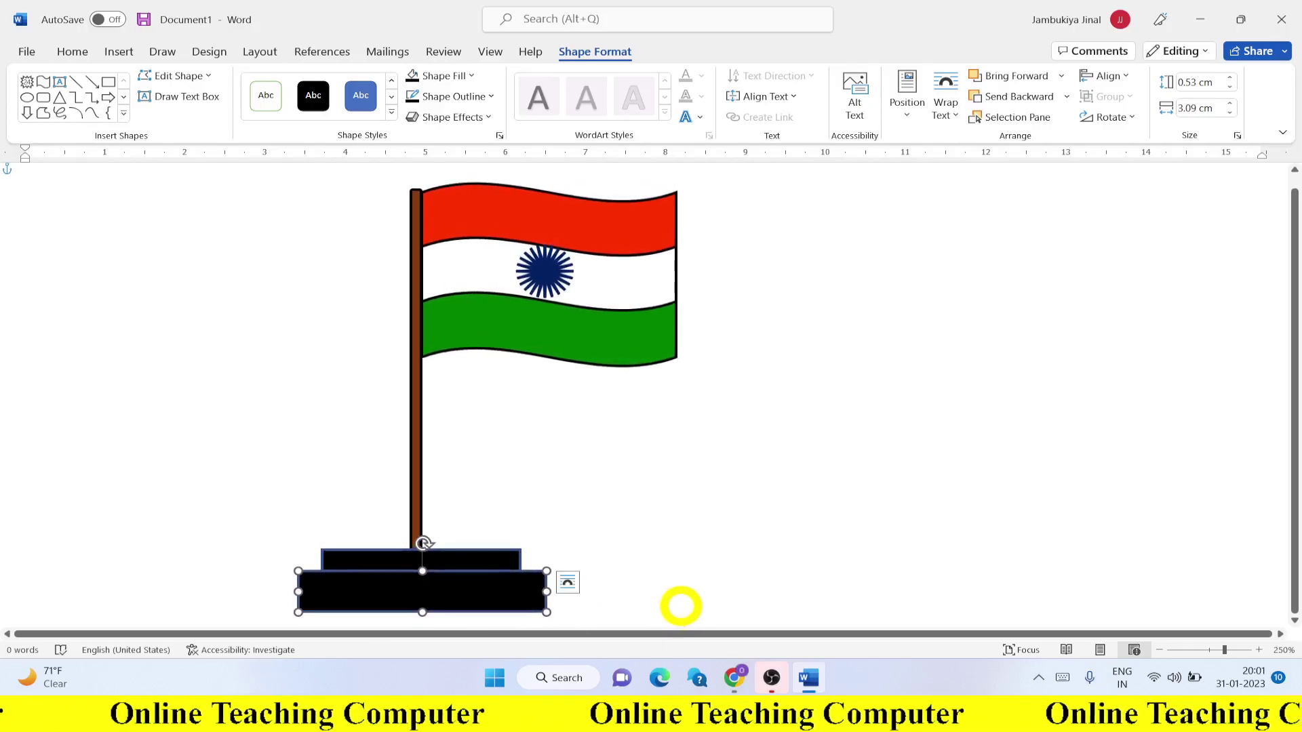
Duplicate the bottom base step, place it underneath and widen it to 0.53 cm by 3.73 cm
{"action": "key", "text": "ctrl"}
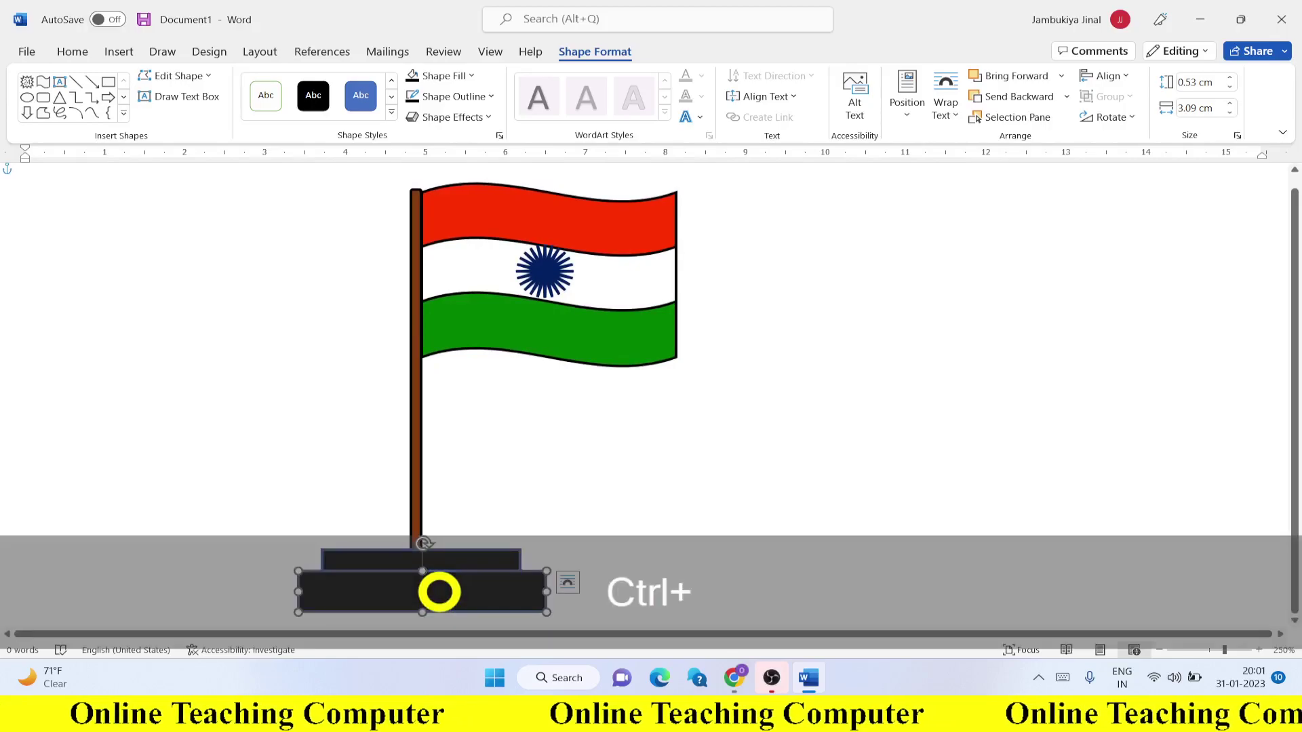
{"action": "key", "text": "ctrl+c"}
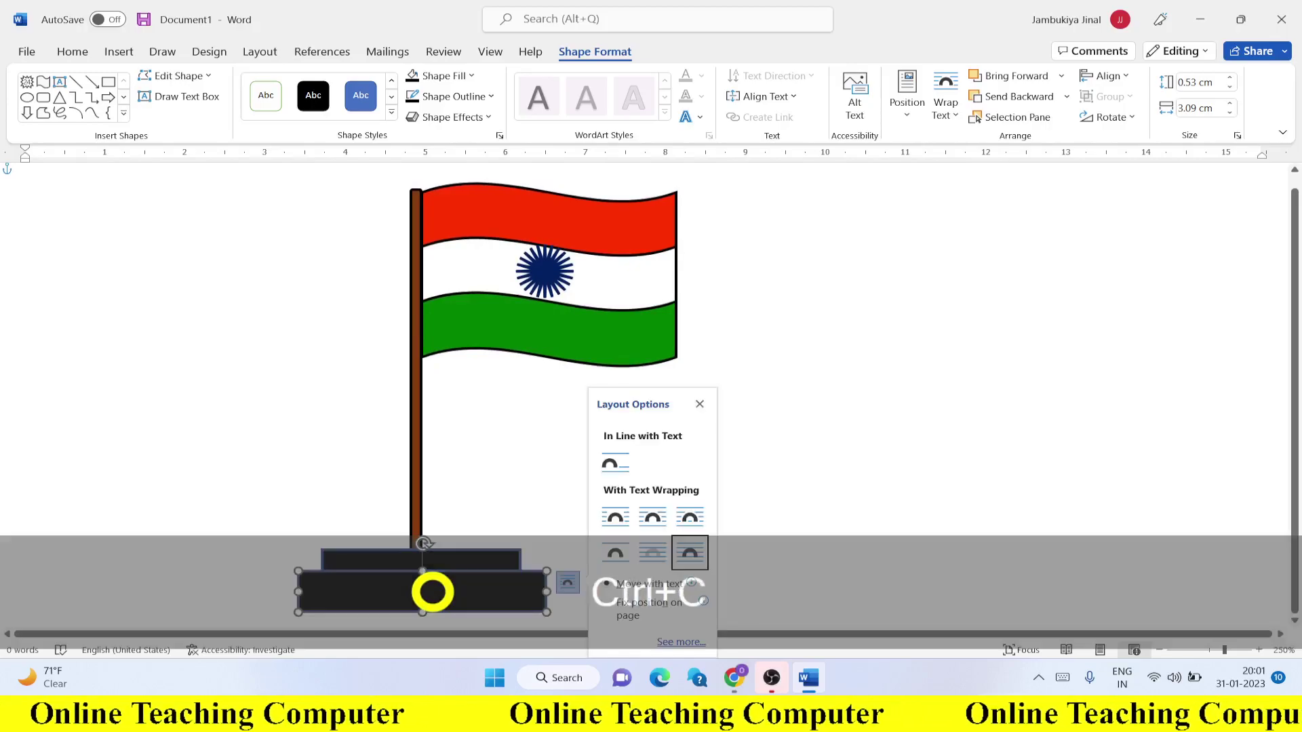
{"action": "key", "text": "ctrl+v"}
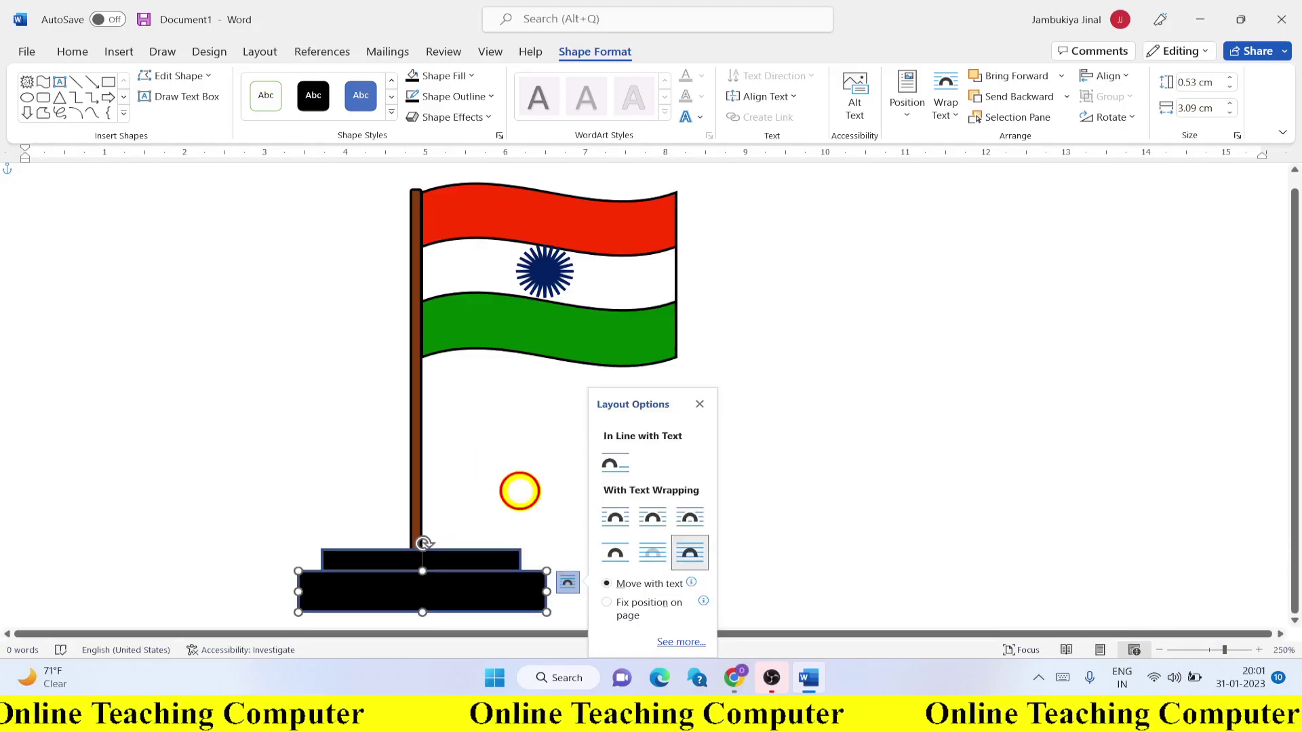
{"action": "left_click", "coordinate": [494, 617]}
{"action": "left_click", "coordinate": [482, 600]}
{"action": "key", "text": "ctrl"}
{"action": "key", "text": "ctrl+c"}
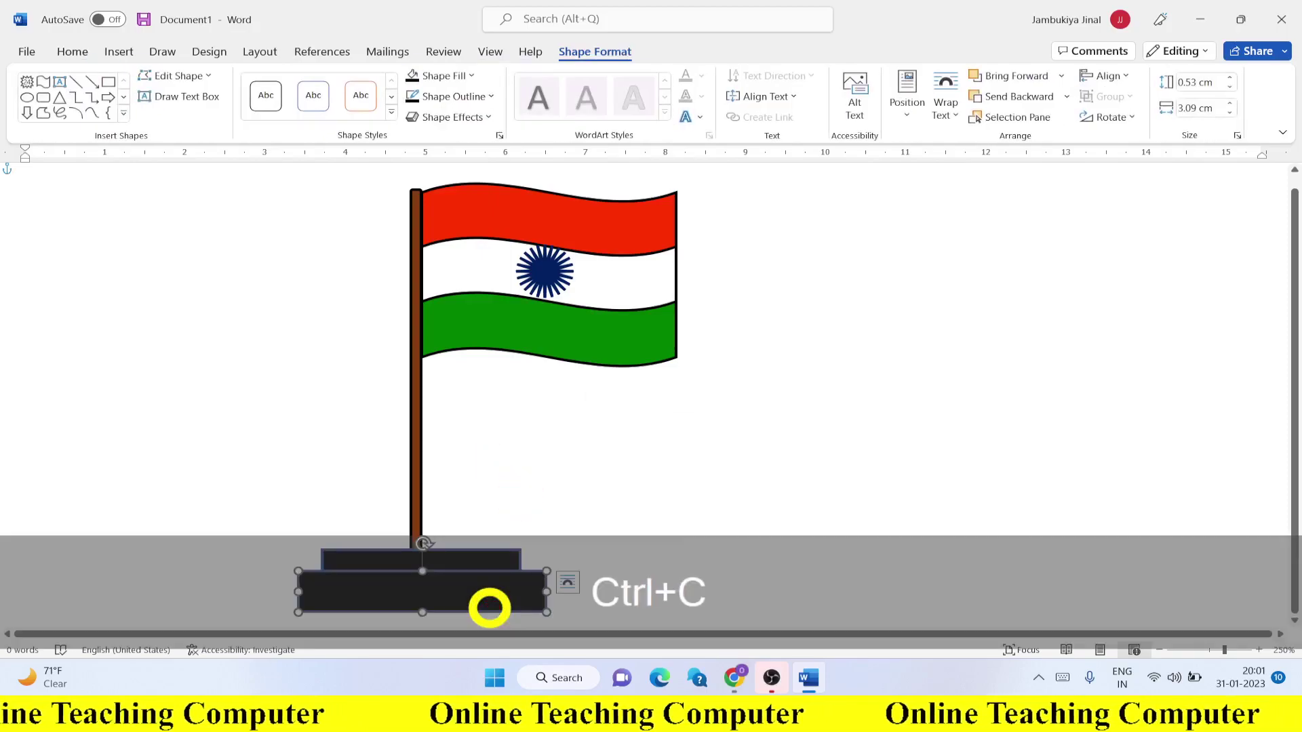
{"action": "key", "text": "ctrl+v"}
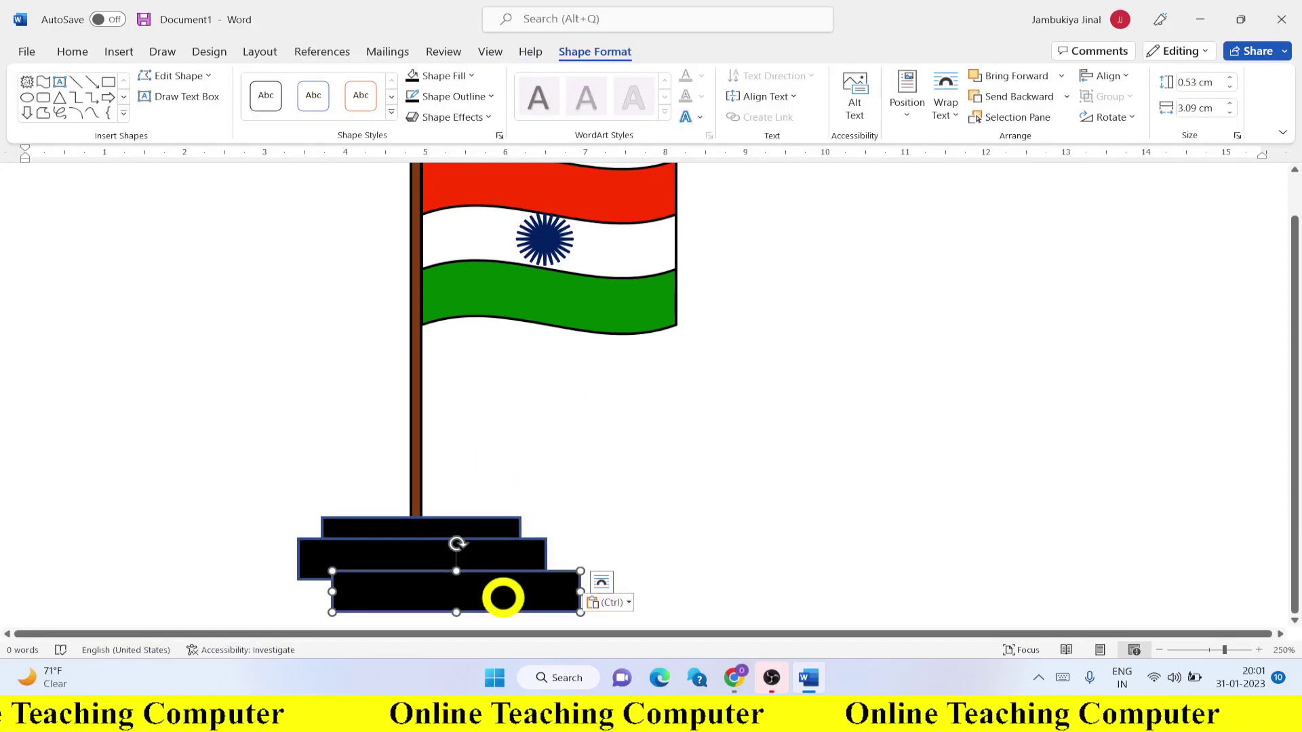
{"action": "left_click_drag", "start_coordinate": [499, 598], "coordinate": [461, 593]}
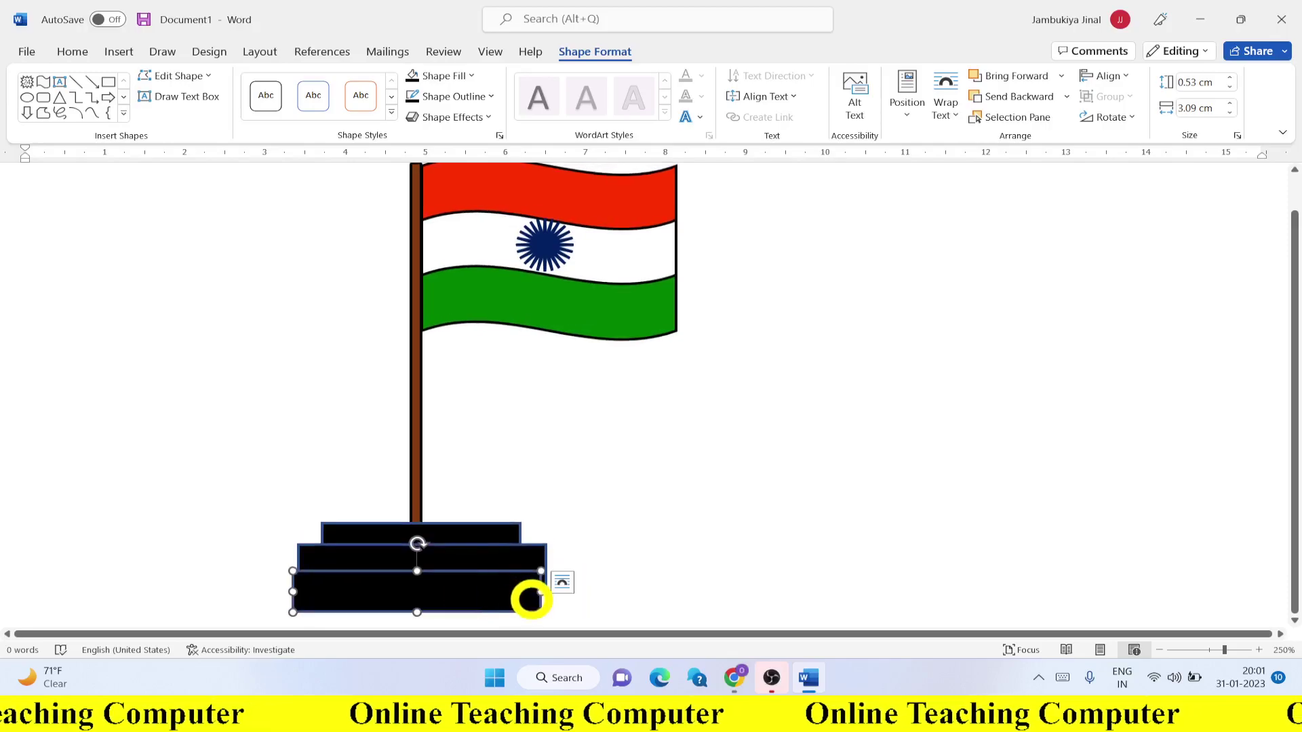
{"action": "mouse_move", "coordinate": [540, 591]}
{"action": "left_mouse_down"}
{"action": "mouse_move", "coordinate": [593, 597]}
{"action": "mouse_move", "coordinate": [500, 595]}
{"action": "left_mouse_up"}
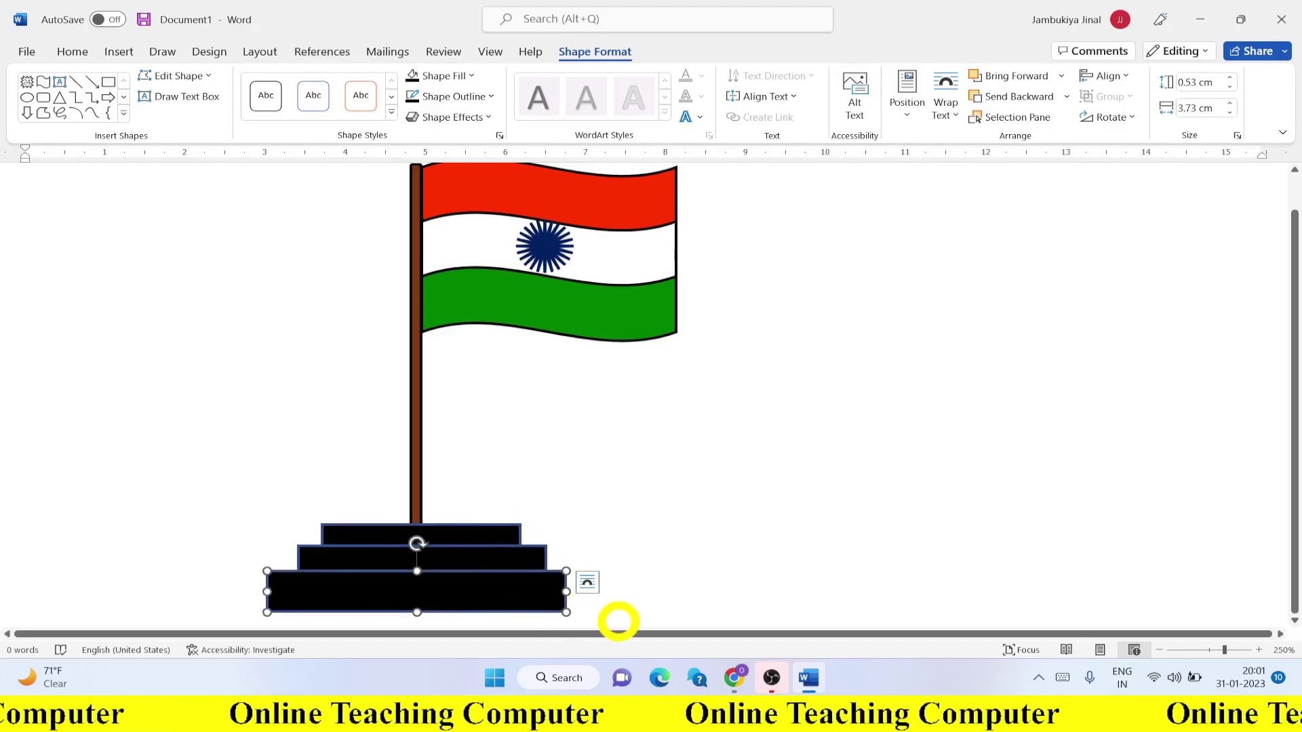
{"action": "scroll", "coordinate": [618, 621], "scroll_direction": "up", "scroll_amount": 1}
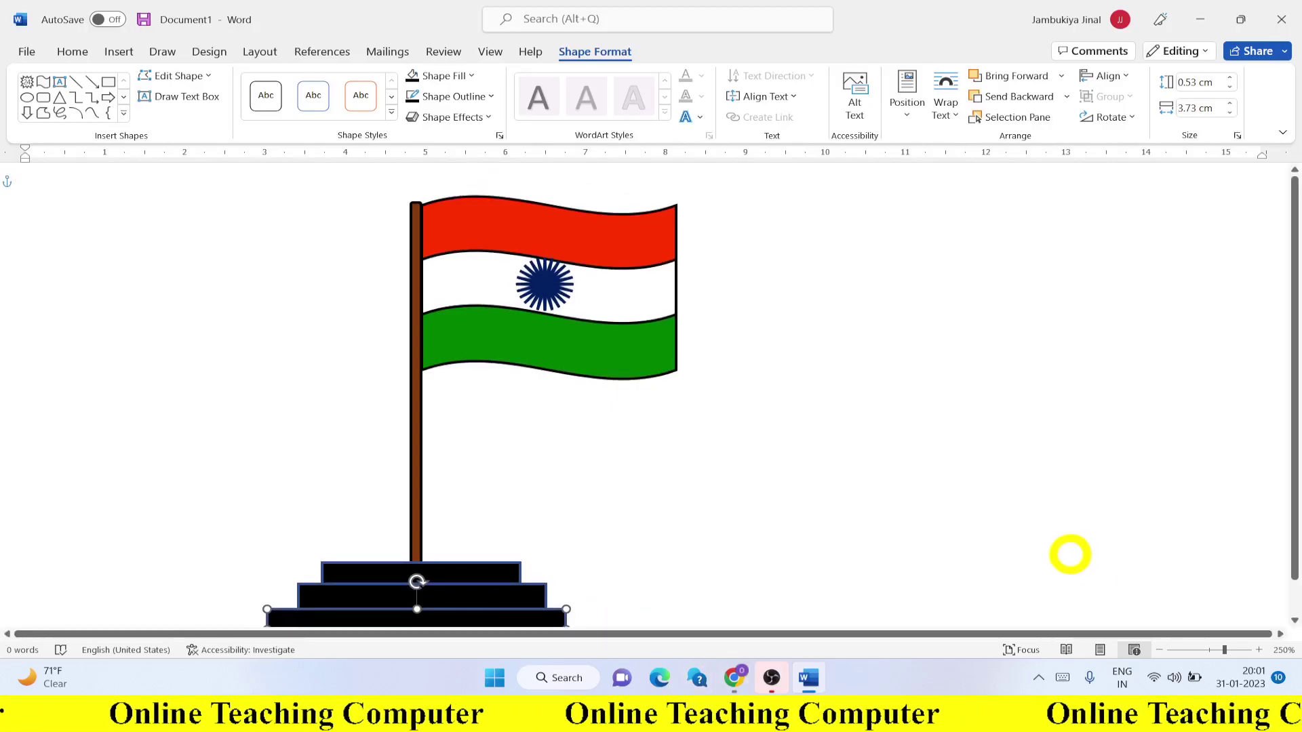
Give the chakra a bright blue fill from the Standard colour hexagon and a matching blue outline
{"action": "left_click", "coordinate": [1070, 554]}
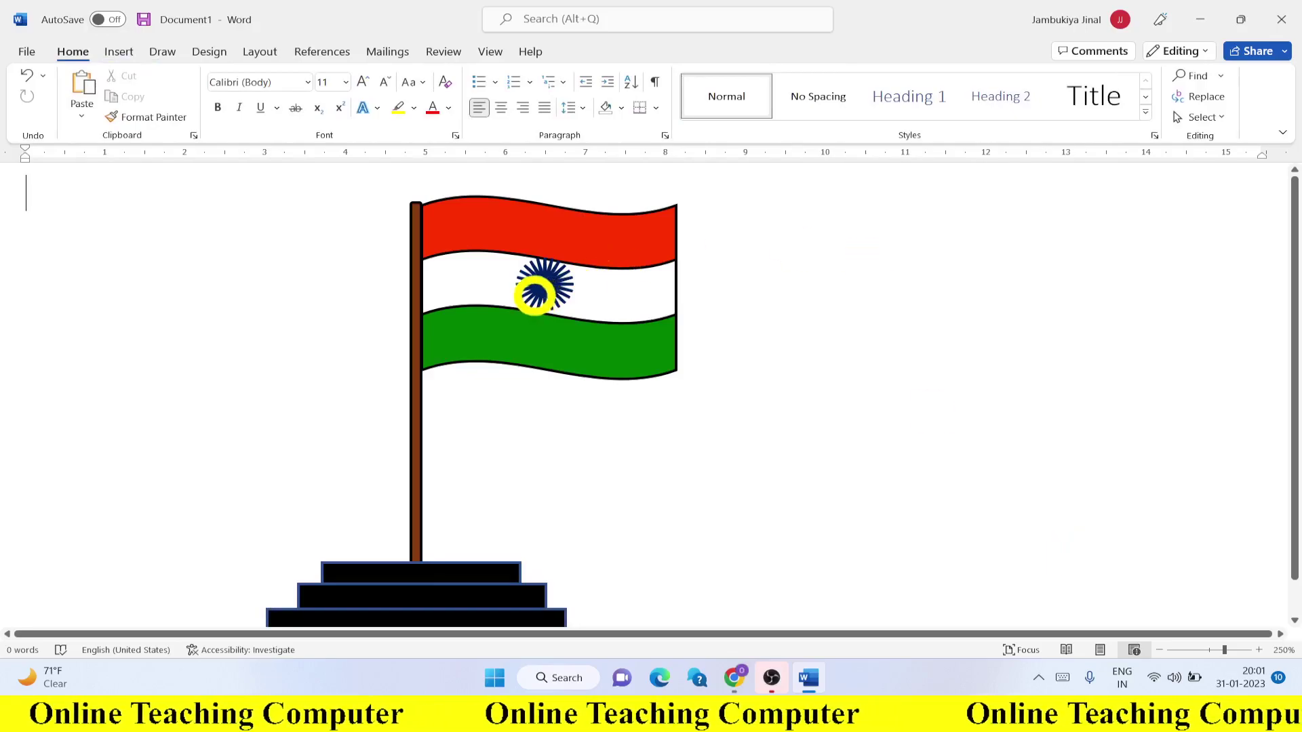
{"action": "left_click", "coordinate": [534, 297]}
{"action": "left_click", "coordinate": [470, 76]}
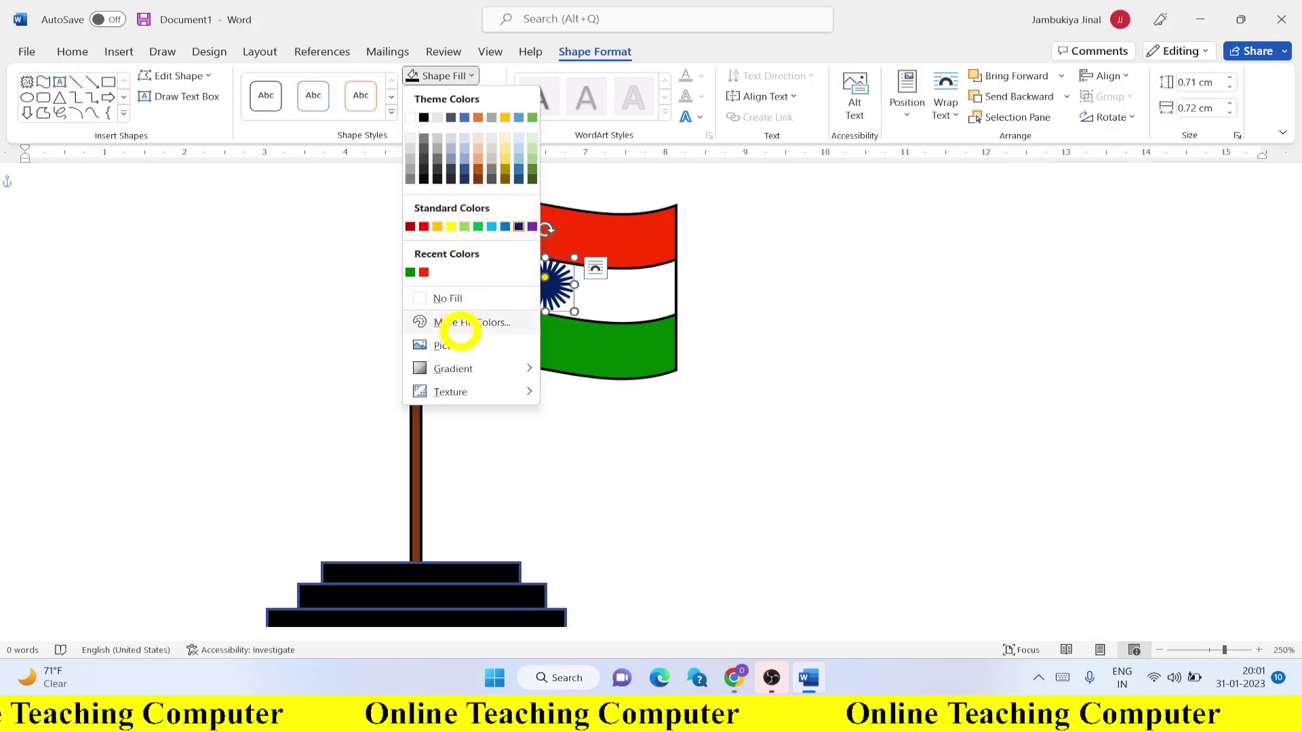
{"action": "left_click", "coordinate": [461, 330]}
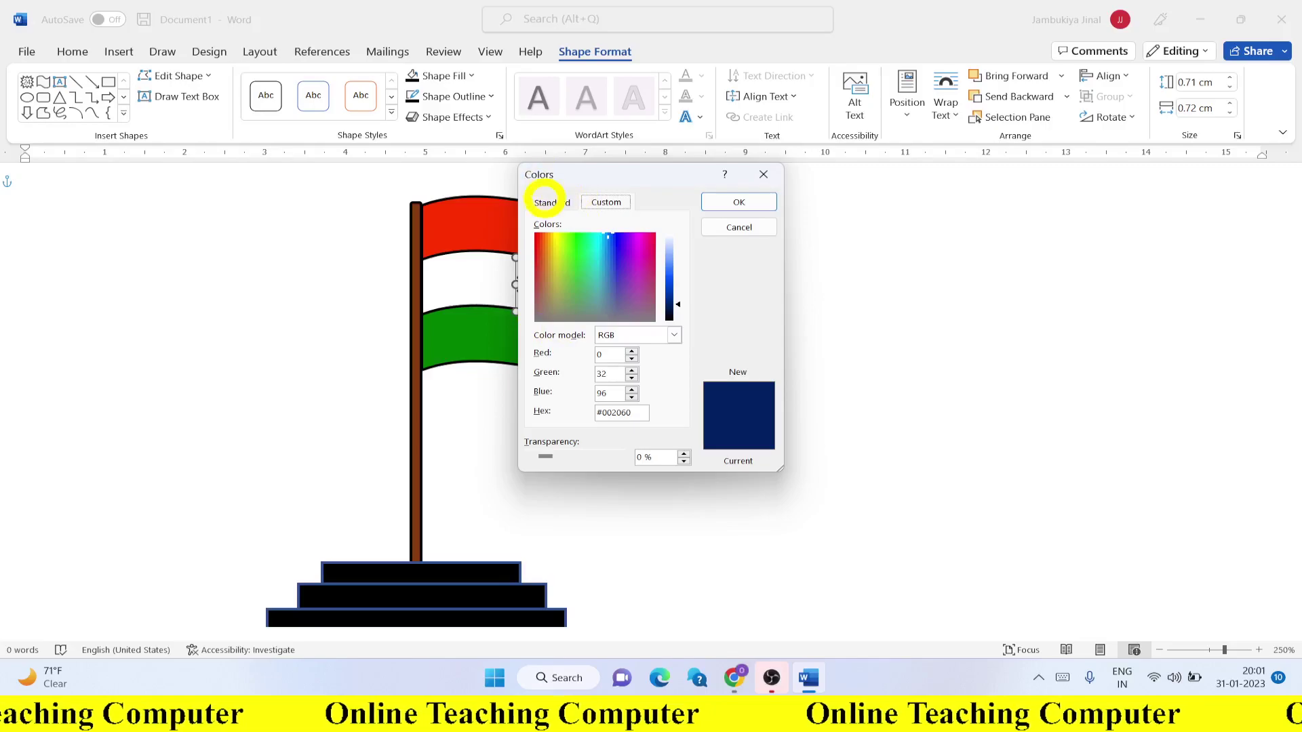
{"action": "left_click", "coordinate": [549, 202]}
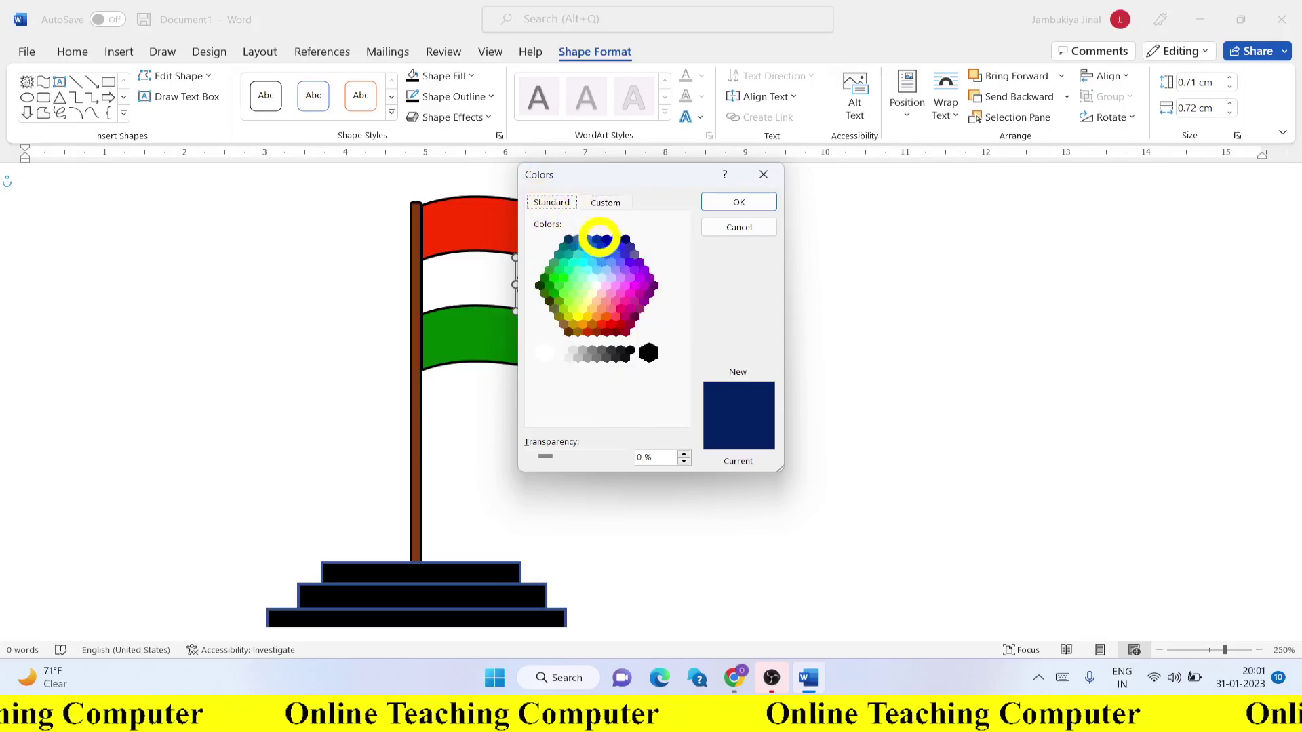
{"action": "left_click", "coordinate": [597, 238]}
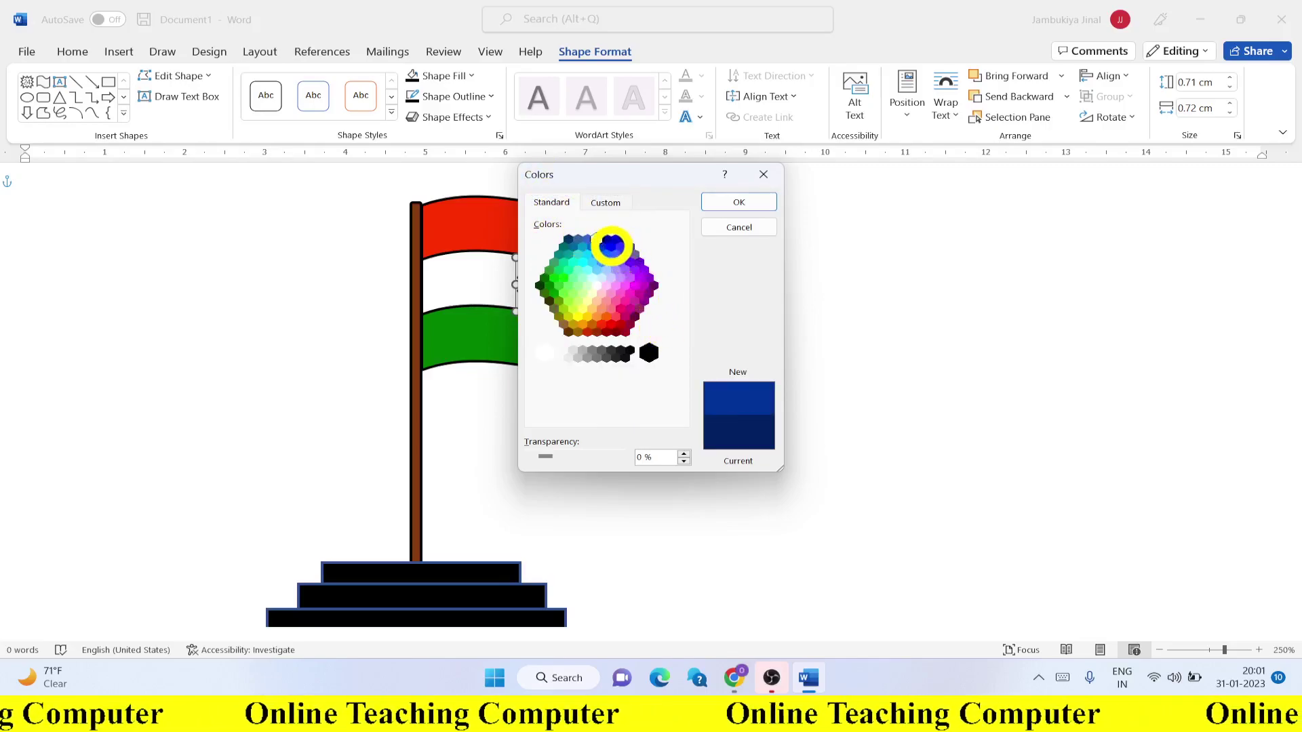
{"action": "left_click", "coordinate": [611, 246]}
{"action": "left_click", "coordinate": [738, 202]}
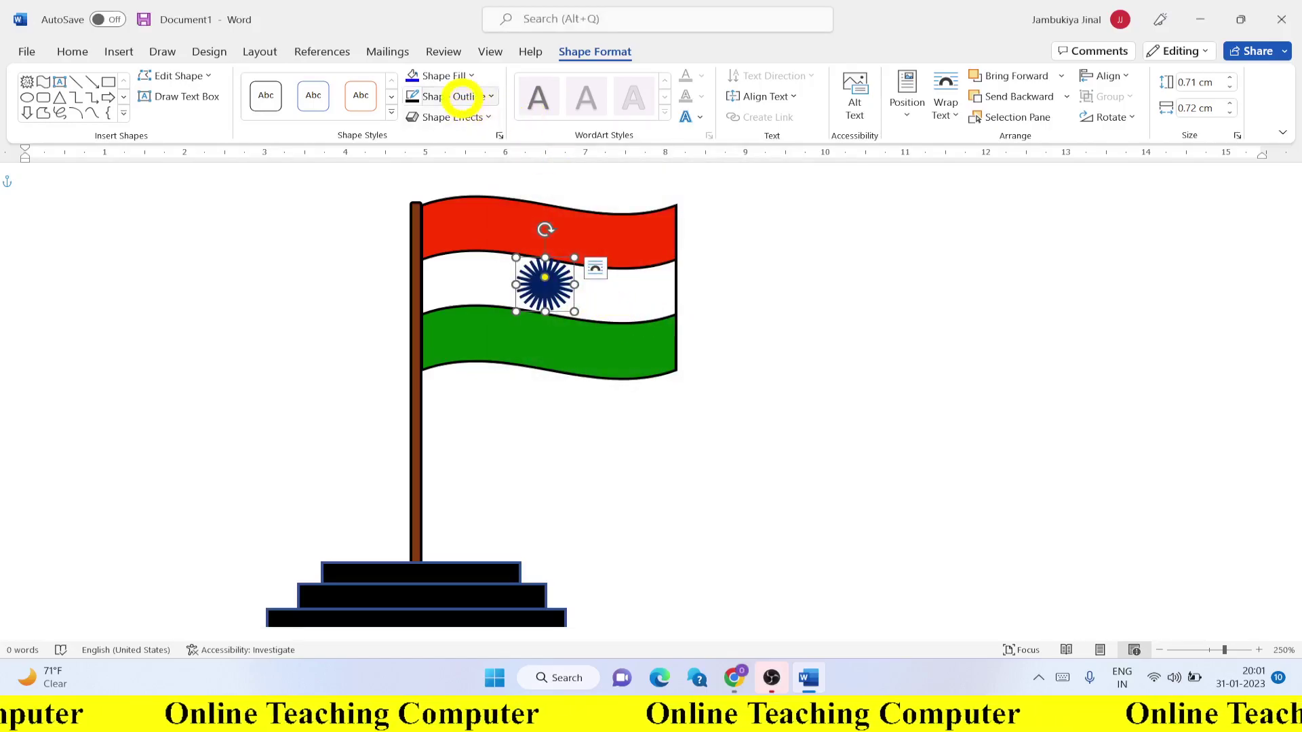
{"action": "left_click", "coordinate": [459, 96]}
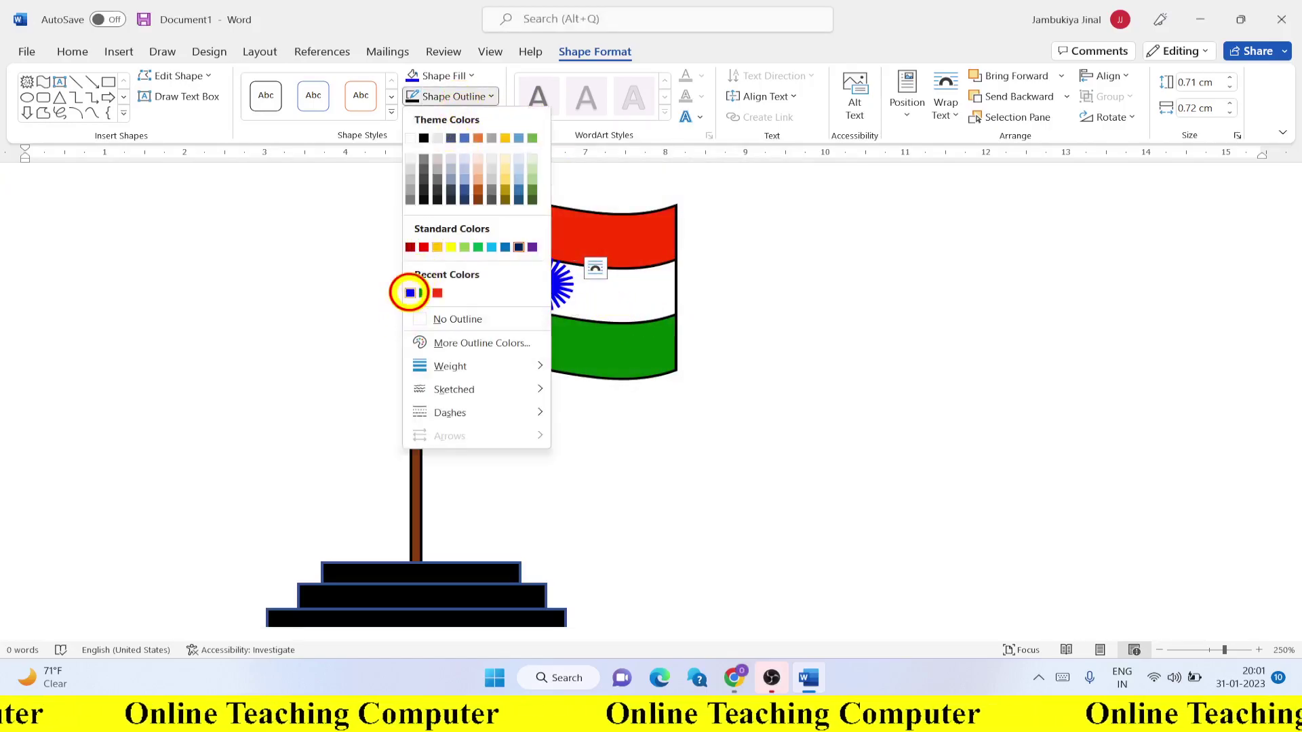
{"action": "left_click", "coordinate": [409, 293]}
{"action": "left_click", "coordinate": [775, 294]}
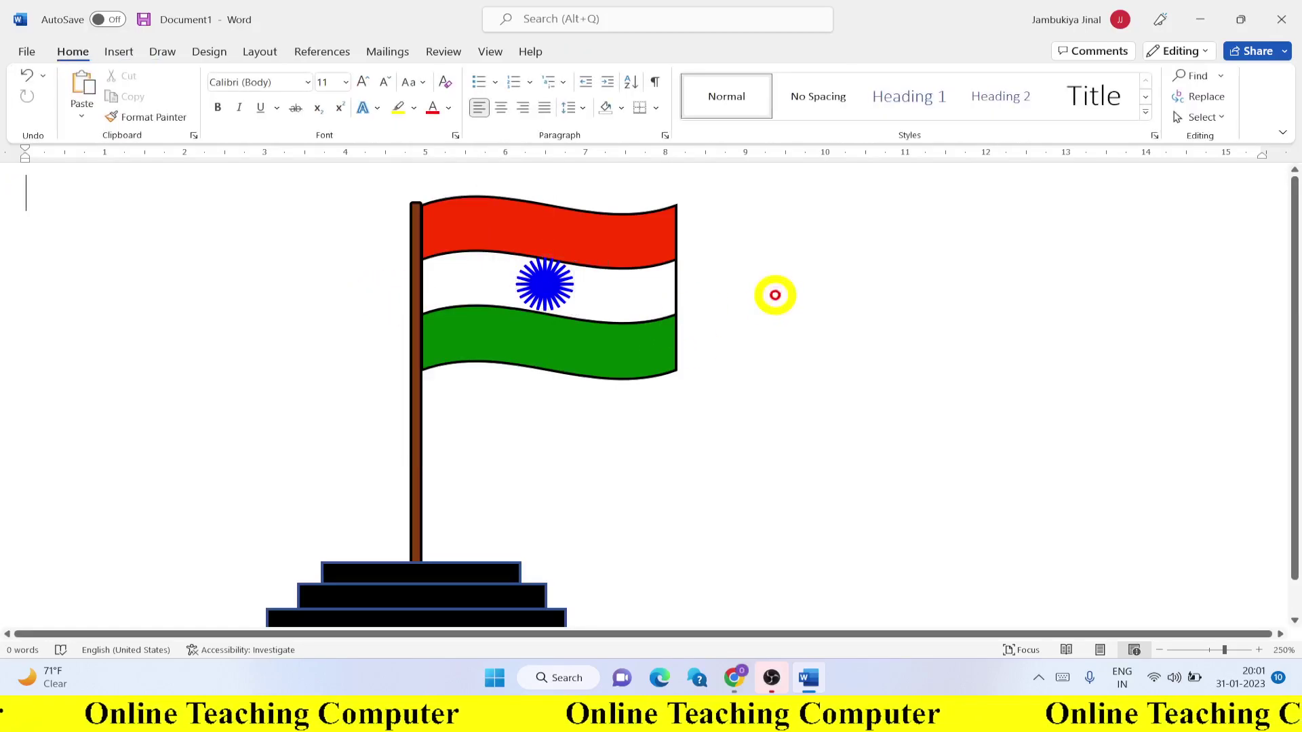